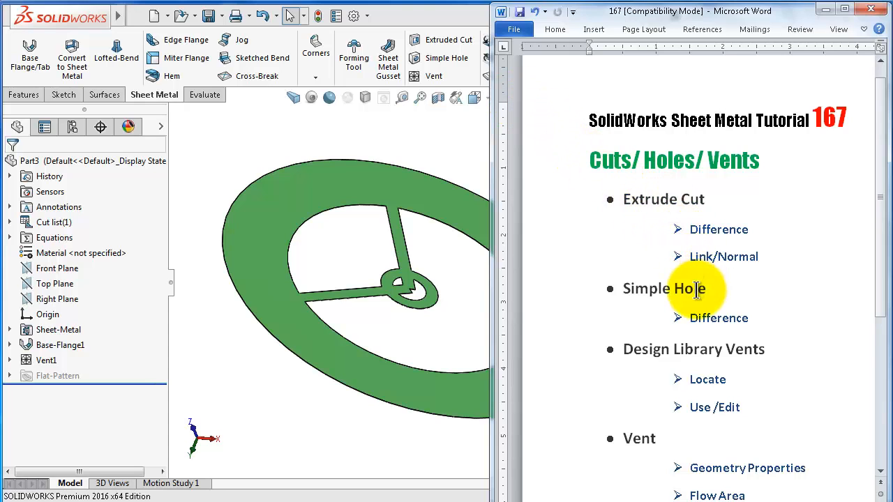
pyautogui.moveTo(882, 278); pyautogui.dragTo(883, 327)
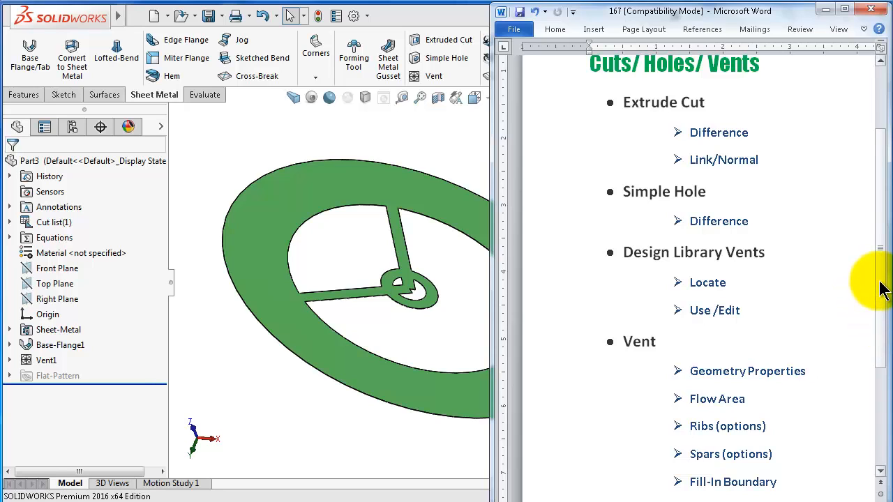
pyautogui.moveTo(880, 290); pyautogui.dragTo(877, 322)
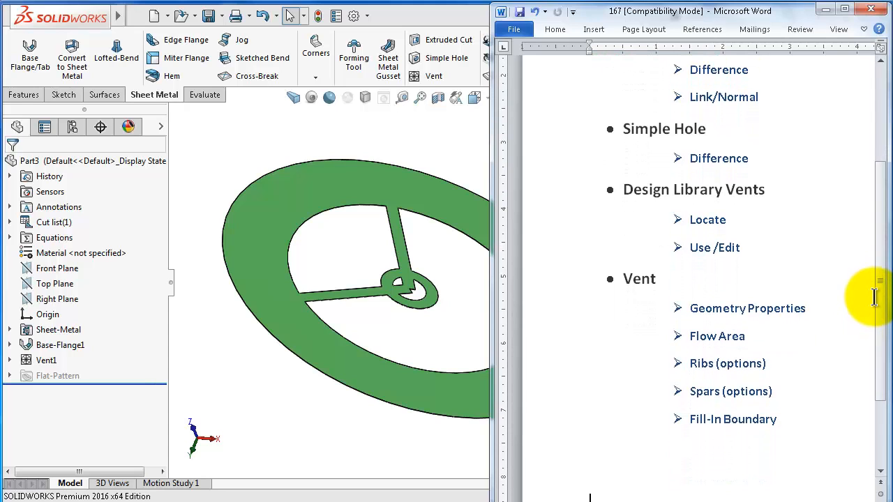
pyautogui.scroll(-2, 880, 306)
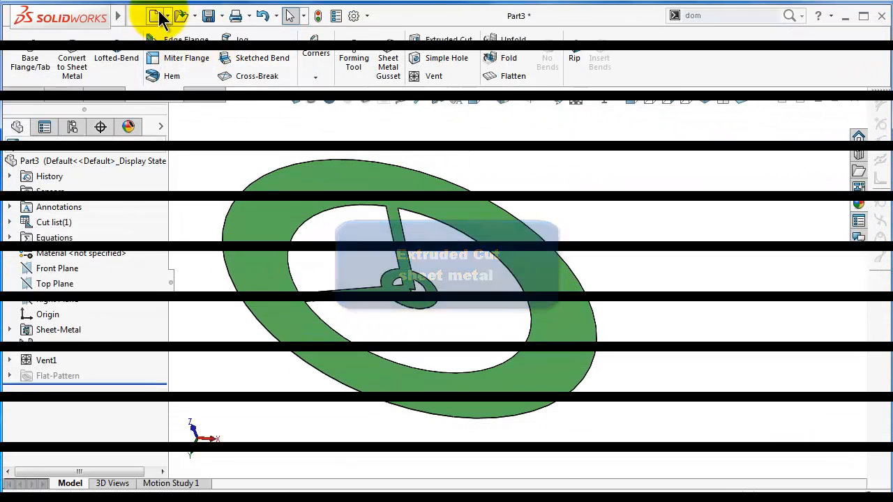
# Create a new part and start a sketch on the Front Plane.
pyautogui.click(154, 16)
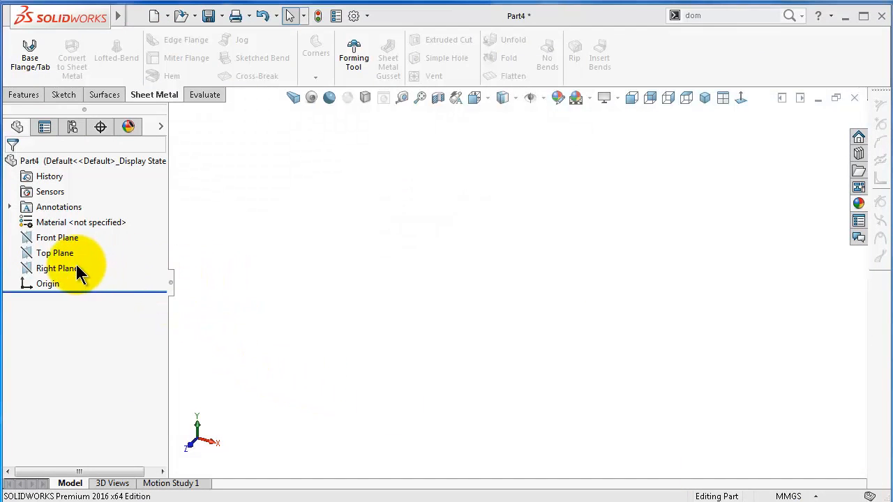
pyautogui.click(70, 237)
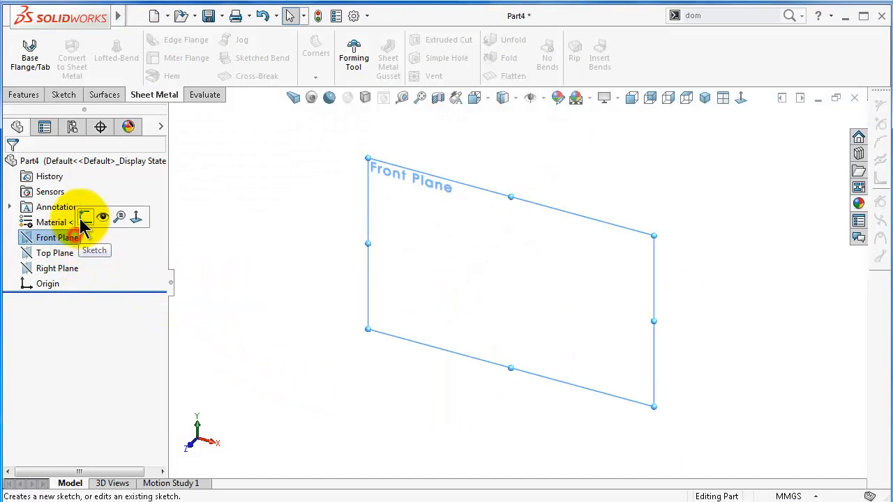
pyautogui.click(84, 213)
# Sketch an open three-line profile: vertical leg about 38 mm, horizontal base about 123 mm through the origin, outward-slanted leg about 40 mm.
pyautogui.click(94, 40)
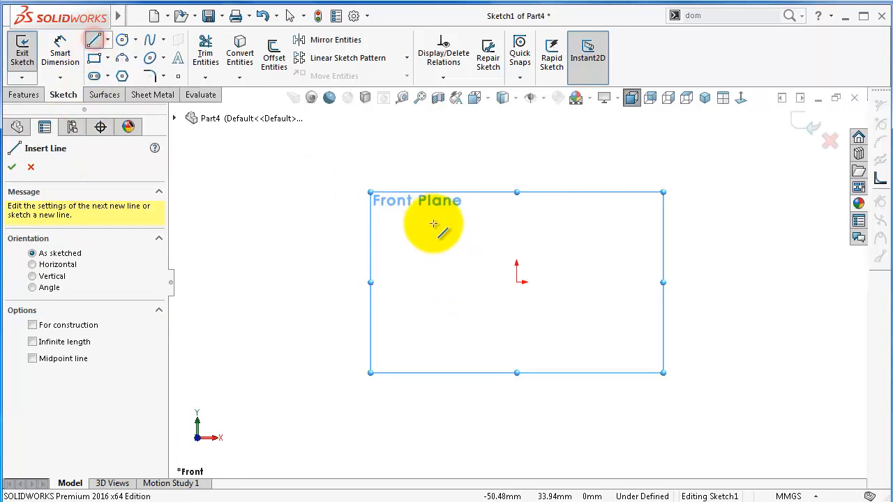
pyautogui.click(435, 207)
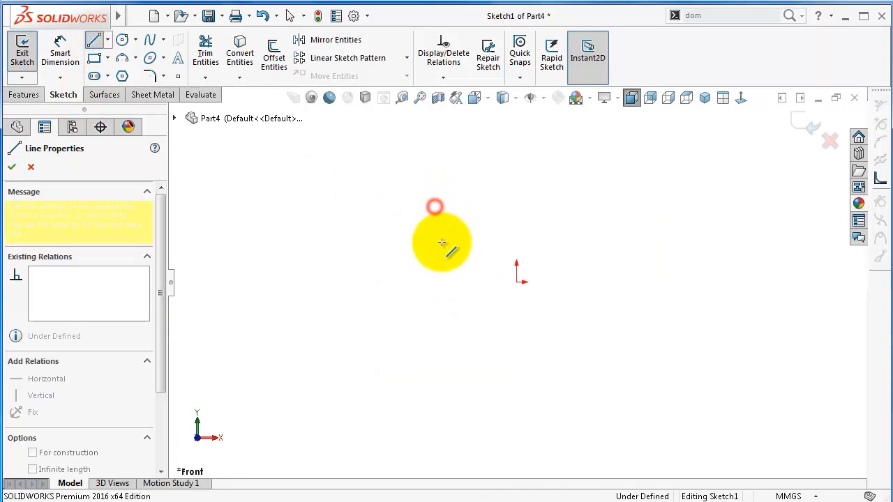
pyautogui.click(434, 281)
pyautogui.click(637, 282)
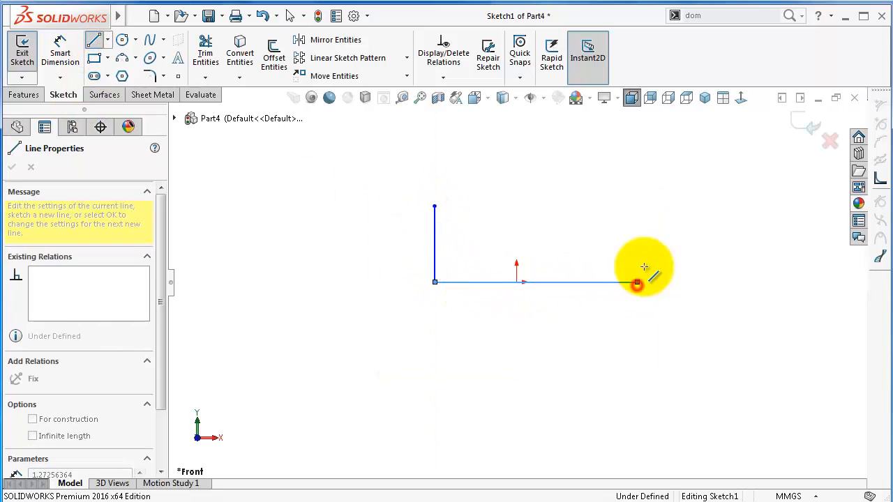
pyautogui.click(663, 206)
pyautogui.doubleClick(714, 236)
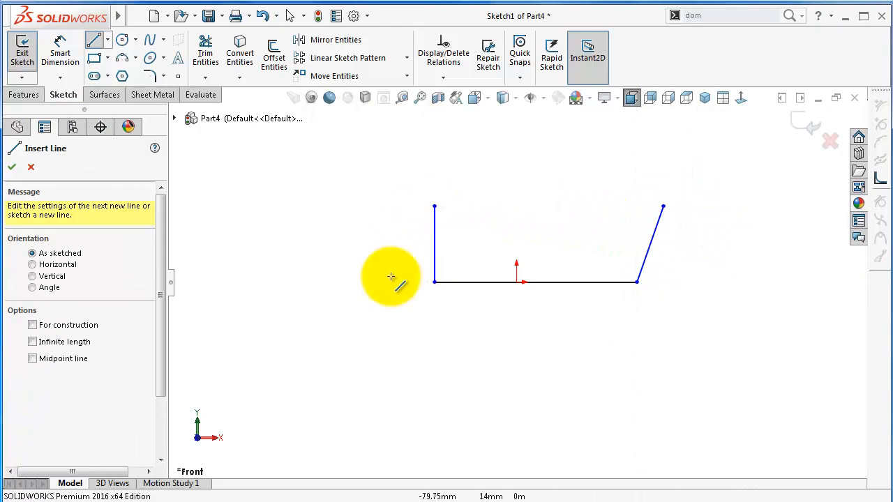
# Dimension the profile's horizontal base line to 100 mm and its vertical leg to 50 mm.
pyautogui.moveTo(351, 361); pyautogui.dragTo(358, 255, button='right')
pyautogui.click(464, 282)
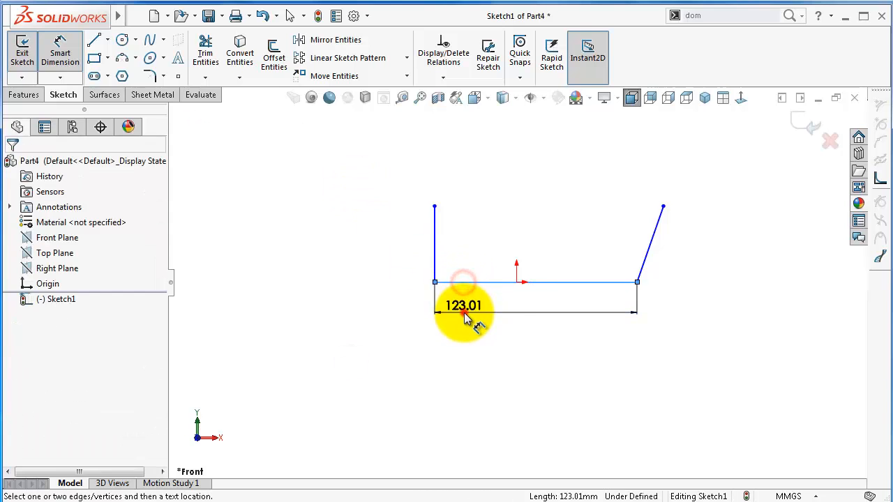
pyautogui.click(464, 317)
pyautogui.write('100')
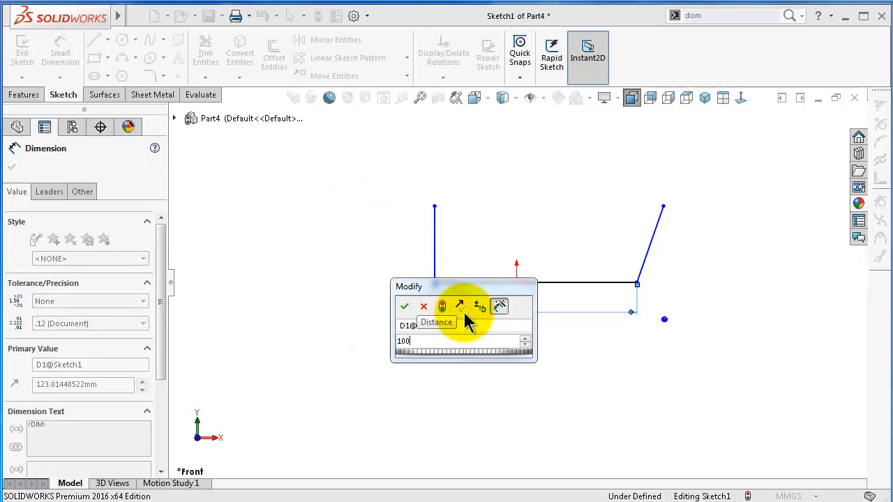
pyautogui.press('Return')
pyautogui.click(436, 224)
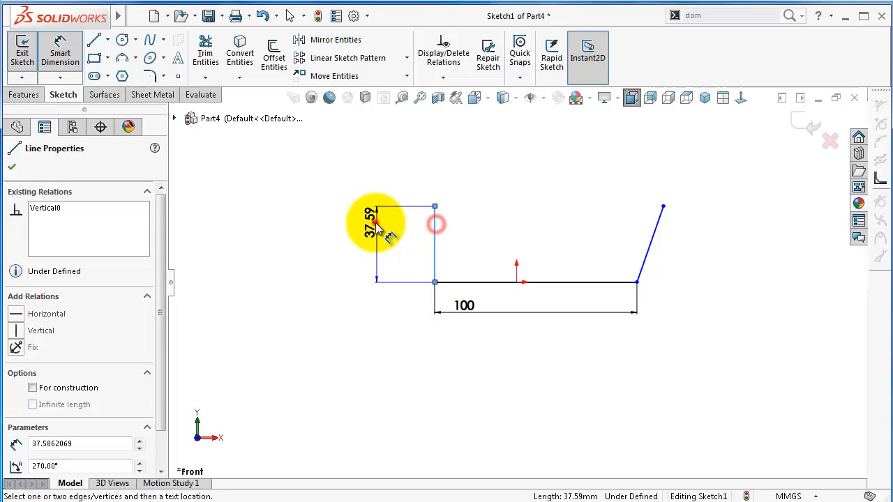
pyautogui.click(376, 228)
pyautogui.write('50')
pyautogui.press('Return')
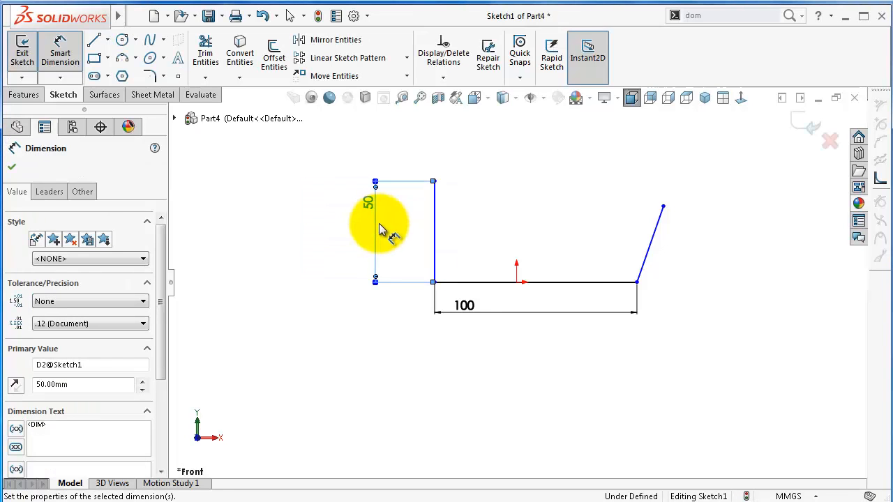
# Dimension the angle between the slanted leg and the base line to 120 degrees.
pyautogui.click(656, 225)
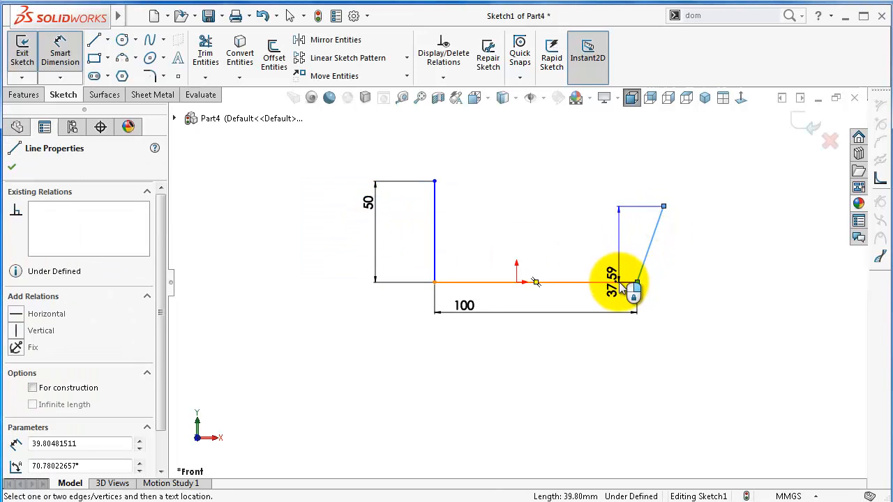
pyautogui.click(619, 282)
pyautogui.click(609, 250)
pyautogui.write('120')
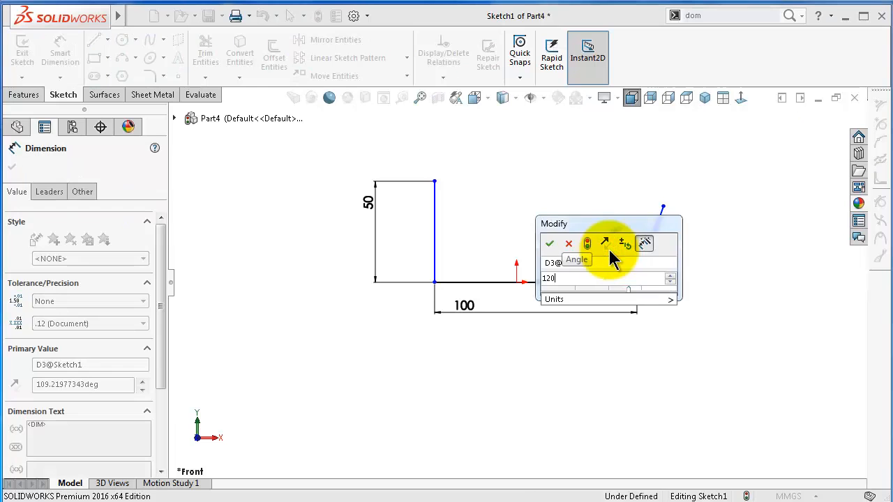
pyautogui.press('Return')
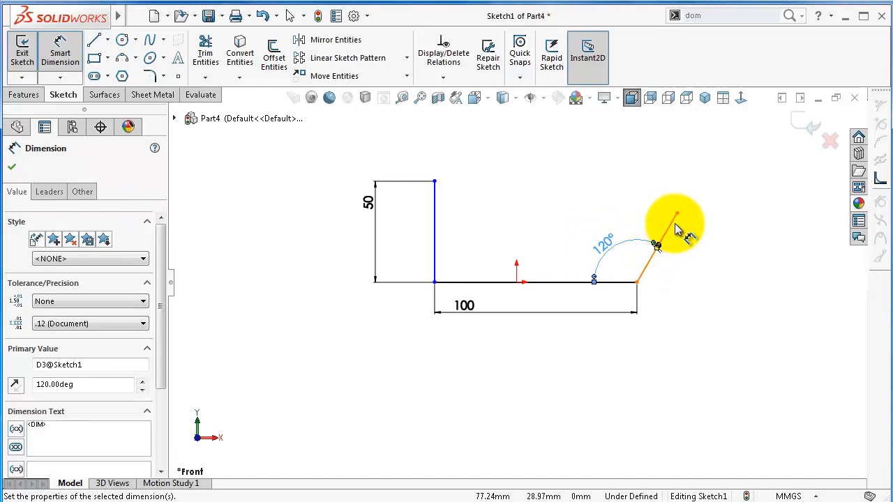
pyautogui.press('Escape')
# Align the upper endpoints of the slanted and vertical legs with a horizontal relation.
pyautogui.click(676, 213)
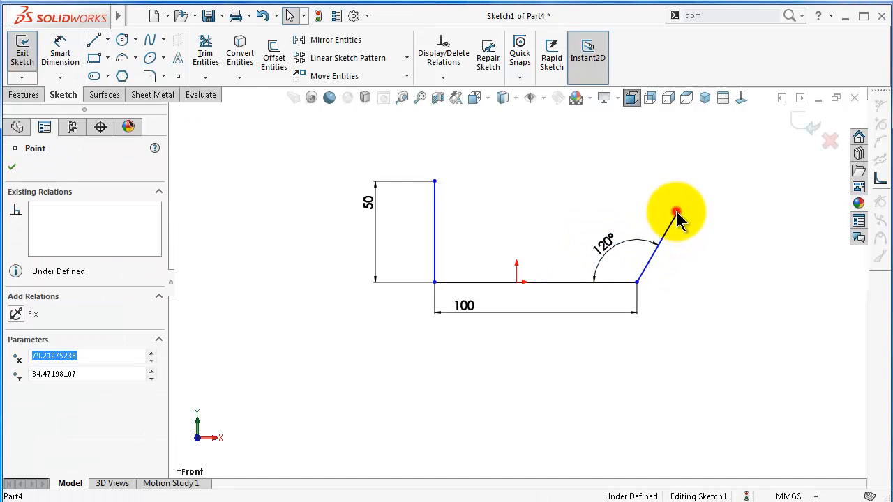
pyautogui.keyDown('ctrl'); pyautogui.click(435, 182); pyautogui.keyUp('ctrl')
pyautogui.click(473, 131)
pyautogui.click(519, 382)
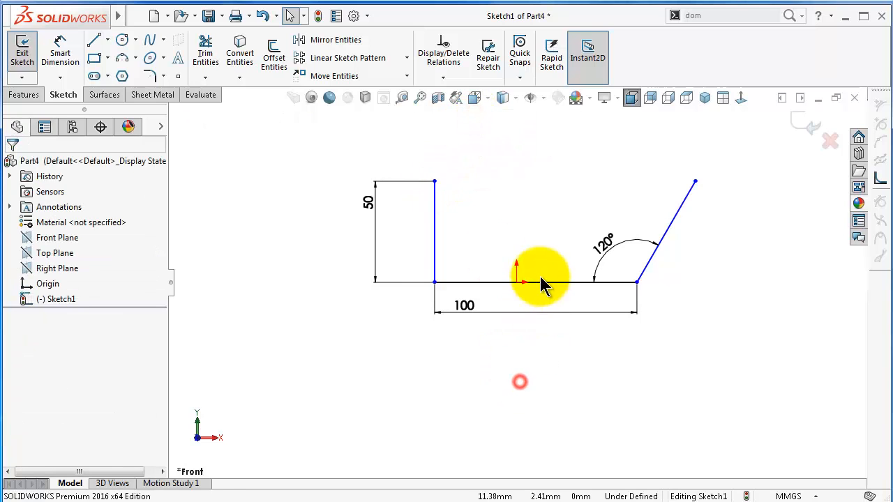
# Add a Midpoint relation between the base line and the origin to centre the profile.
pyautogui.click(539, 283)
pyautogui.keyDown('ctrl'); pyautogui.click(516, 283); pyautogui.keyUp('ctrl')
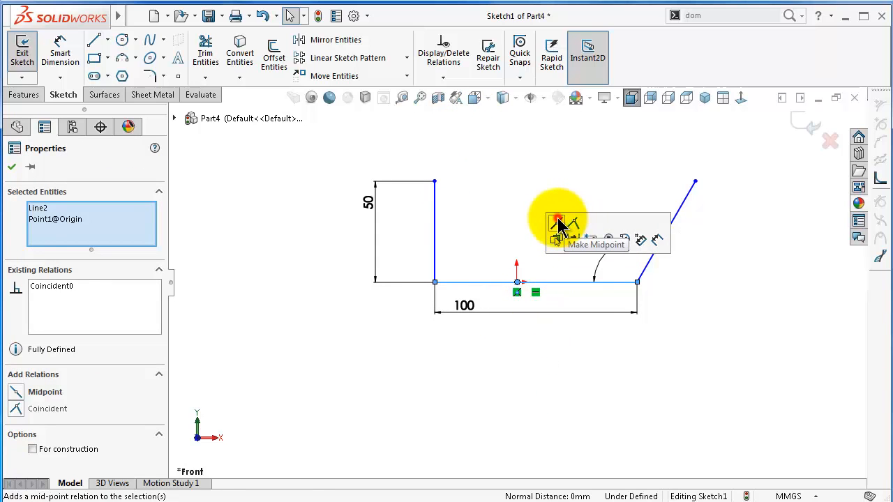
pyautogui.click(558, 224)
pyautogui.click(507, 178)
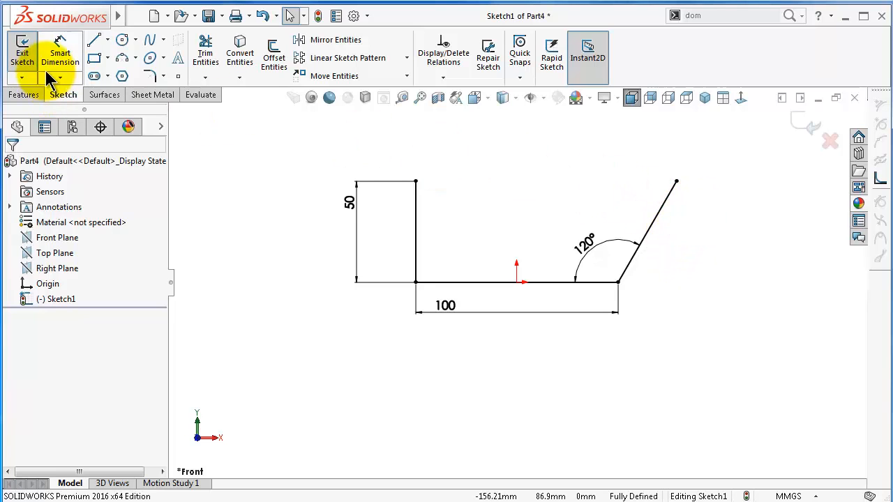
# Create a sheet metal base flange from the profile with a thickness of 1 mm.
pyautogui.click(148, 94)
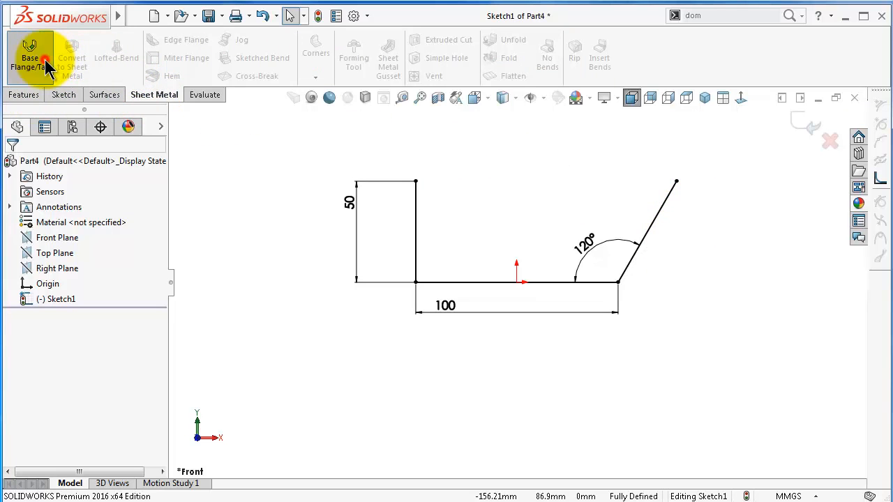
pyautogui.click(43, 59)
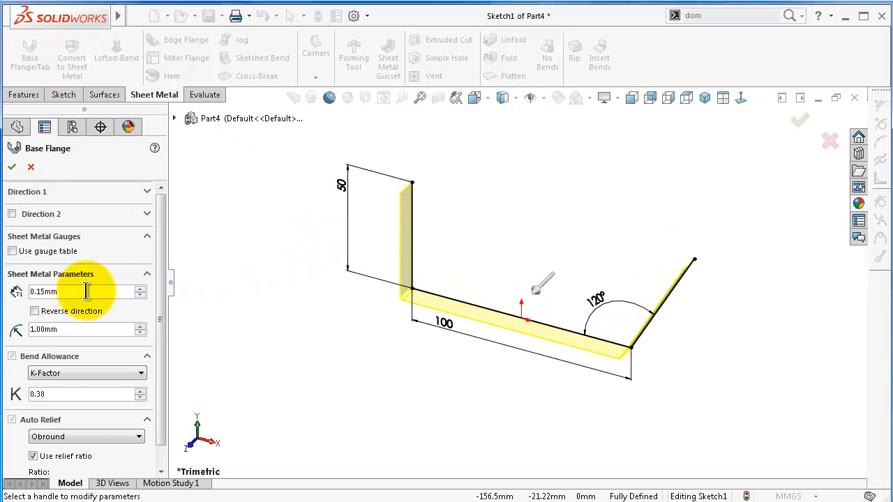
pyautogui.moveTo(87, 291); pyautogui.dragTo(22, 295)
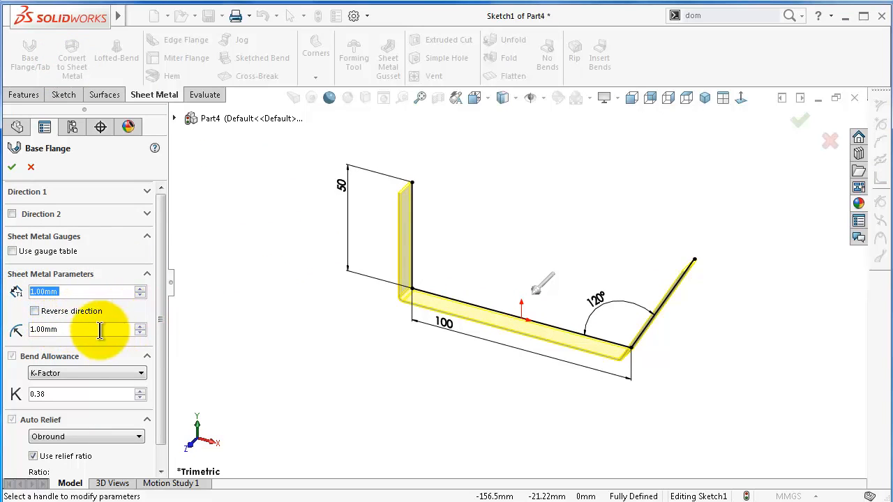
pyautogui.moveTo(160, 308); pyautogui.dragTo(161, 333)
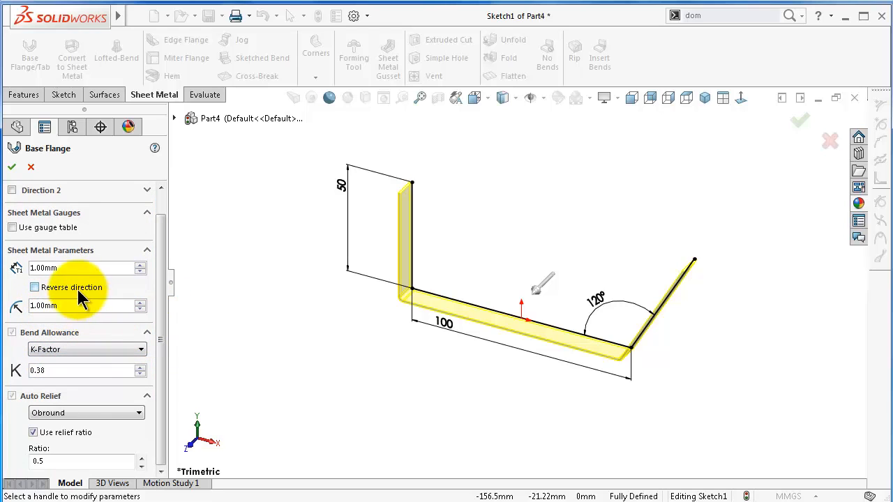
pyautogui.click(13, 169)
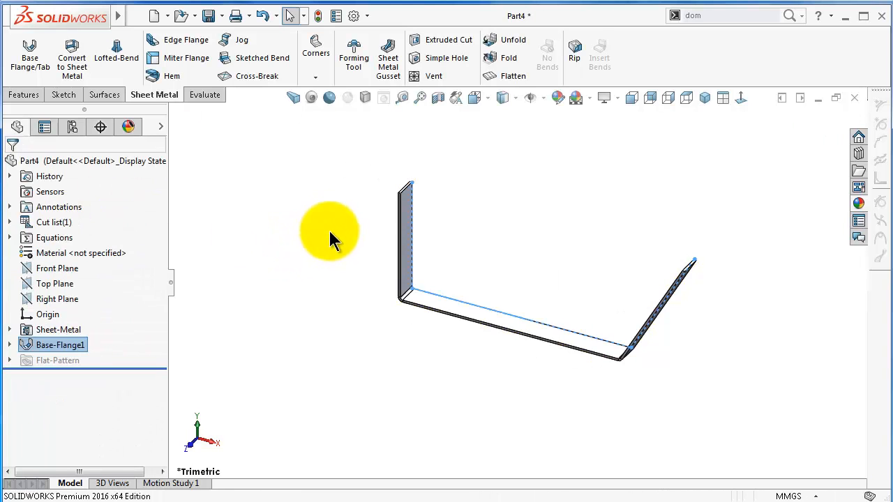
# Edit the base flange and extend its depth until the channel is nearly as deep as its base is wide.
pyautogui.click(58, 345)
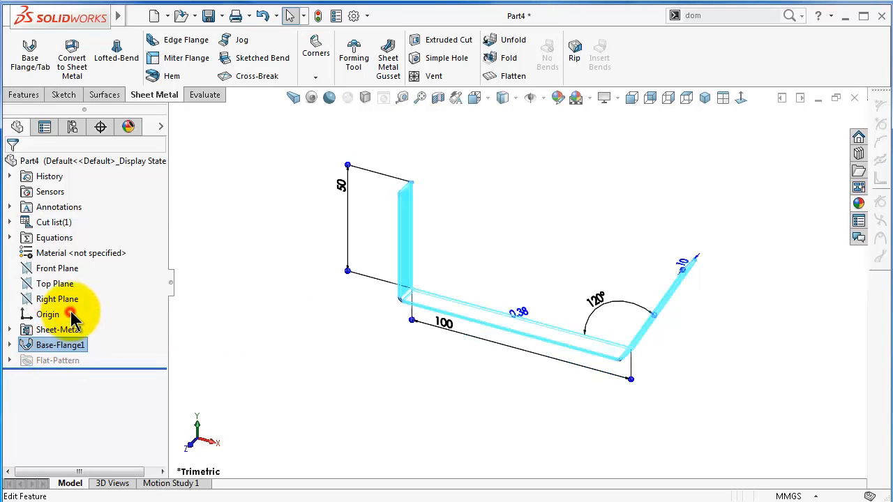
pyautogui.click(23, 343)
pyautogui.click(32, 302)
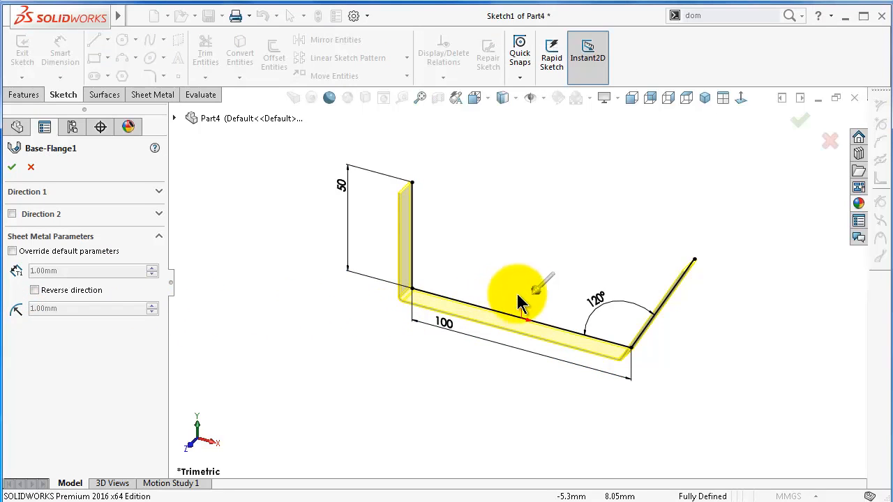
pyautogui.click(529, 290)
pyautogui.click(411, 363)
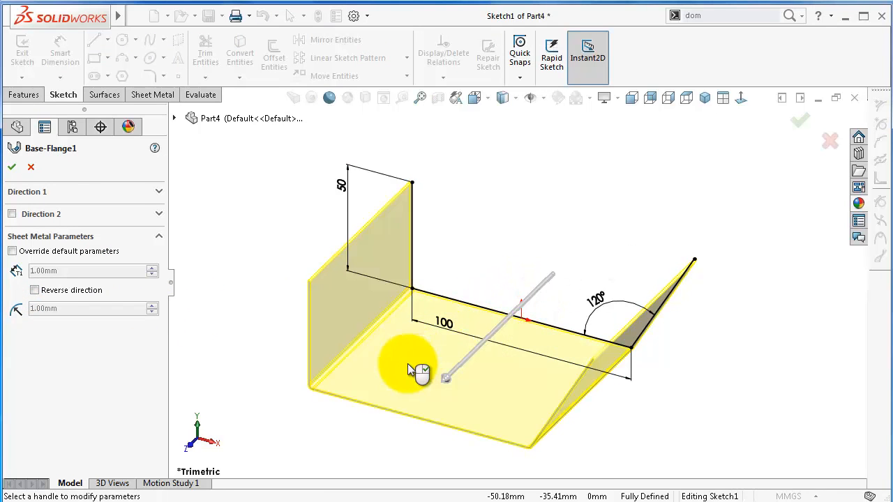
pyautogui.click(12, 166)
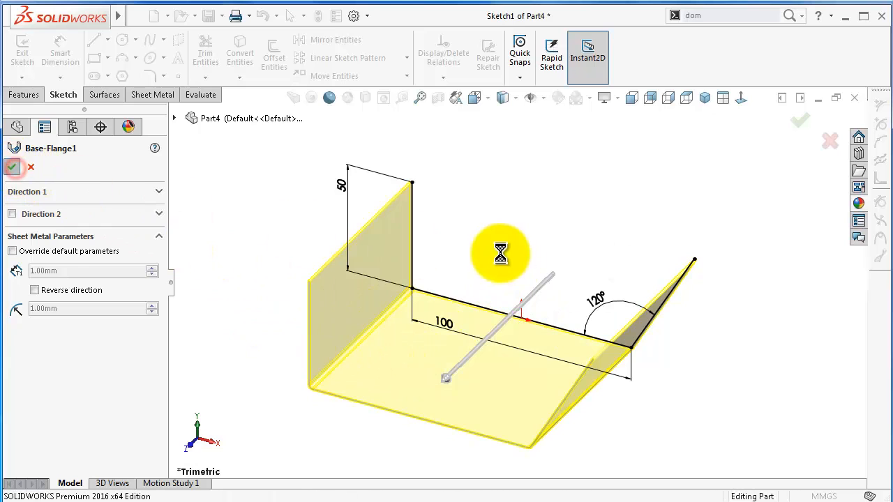
pyautogui.click(555, 235)
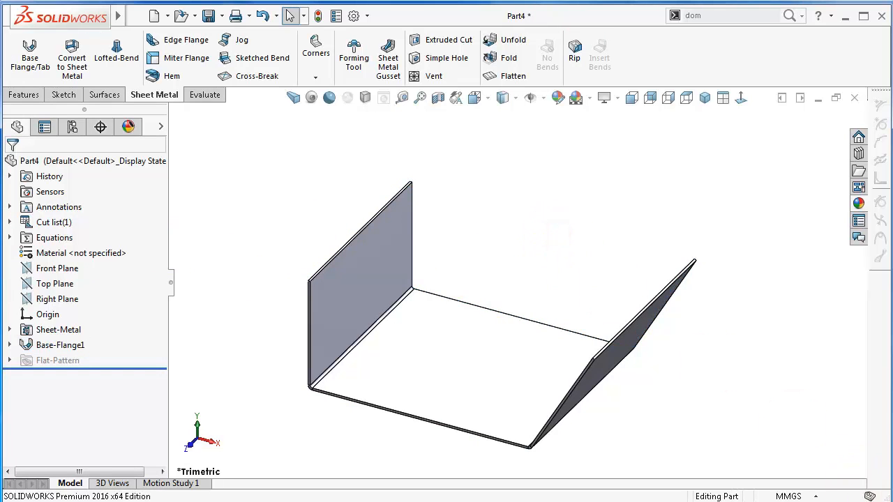
# Sketch a small upright corner rectangle on the outer face of the vertical flange, near the origin side and above mid-height.
pyautogui.moveTo(616, 250)
pyautogui.mouseDown(button='middle')
pyautogui.moveTo(606, 272)
pyautogui.moveTo(603, 254)
pyautogui.moveTo(449, 315)
pyautogui.moveTo(425, 345)
pyautogui.moveTo(445, 382)
pyautogui.moveTo(418, 341)
pyautogui.mouseUp(button='middle')
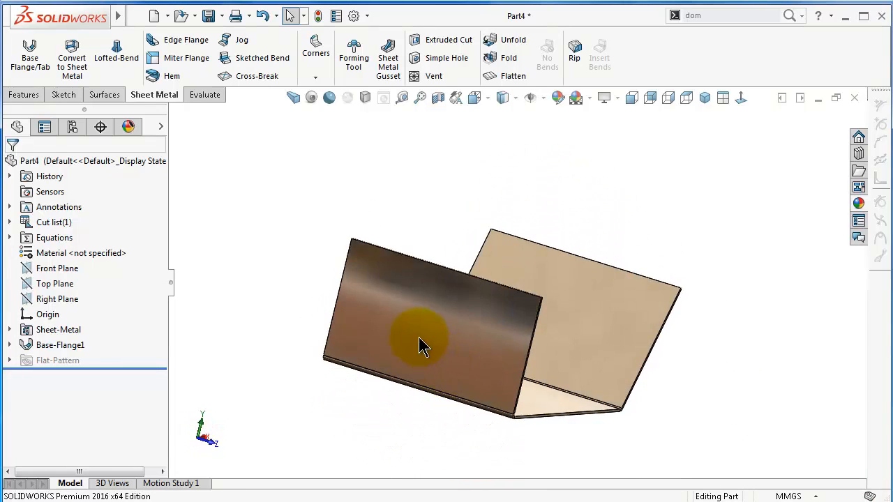
pyautogui.click(456, 325)
pyautogui.click(469, 295)
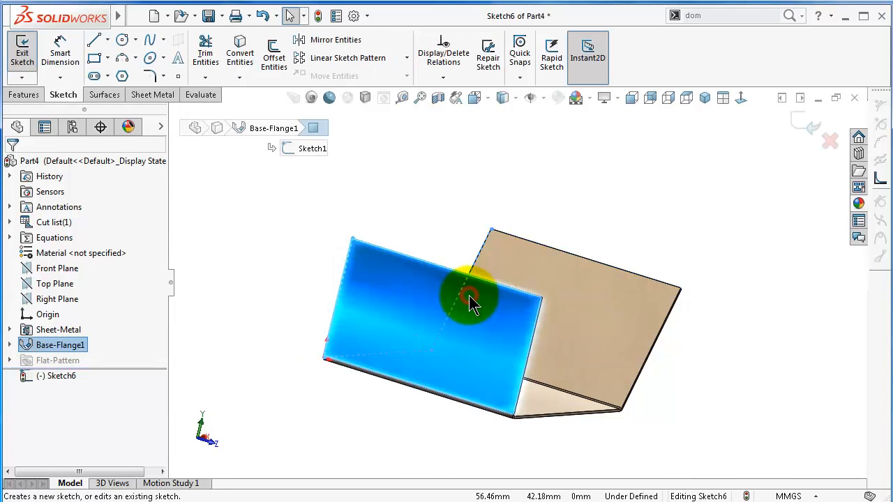
pyautogui.click(740, 102)
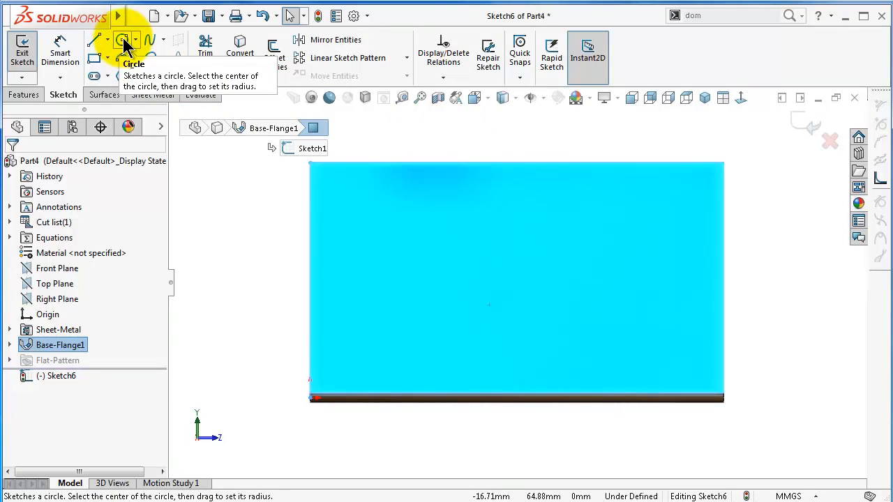
pyautogui.click(94, 57)
pyautogui.moveTo(351, 221)
pyautogui.mouseDown()
pyautogui.moveTo(390, 271)
pyautogui.moveTo(397, 299)
pyautogui.moveTo(384, 298)
pyautogui.moveTo(387, 281)
pyautogui.mouseUp()
pyautogui.click(386, 282)
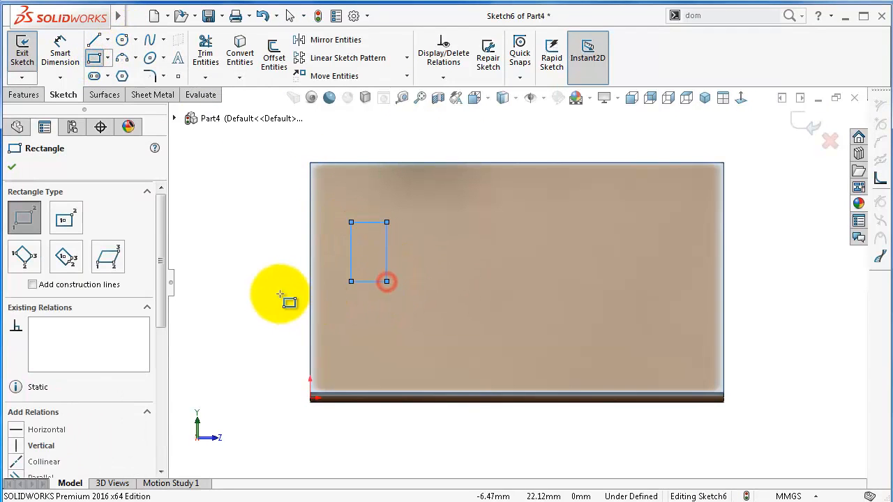
# Dimension the rectangle's nearer vertical side 5 mm from the flange's vertical edge on the origin side.
pyautogui.moveTo(279, 291); pyautogui.dragTo(268, 161, button='right')
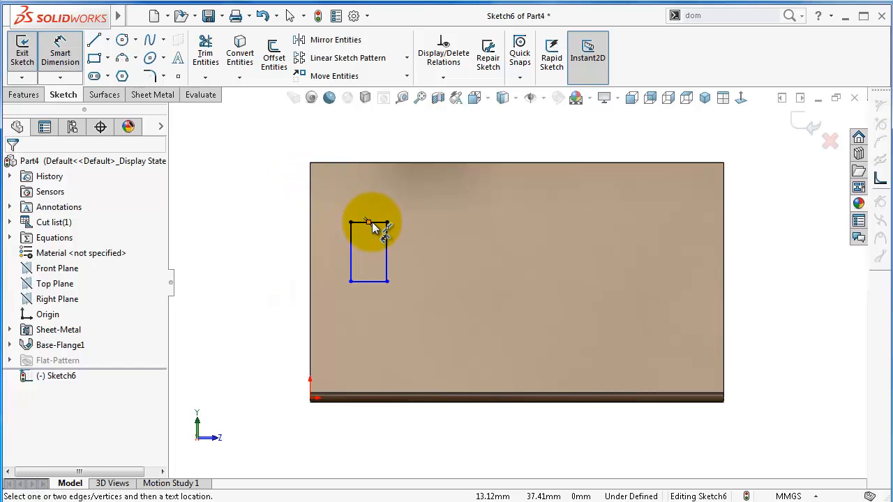
pyautogui.click(351, 239)
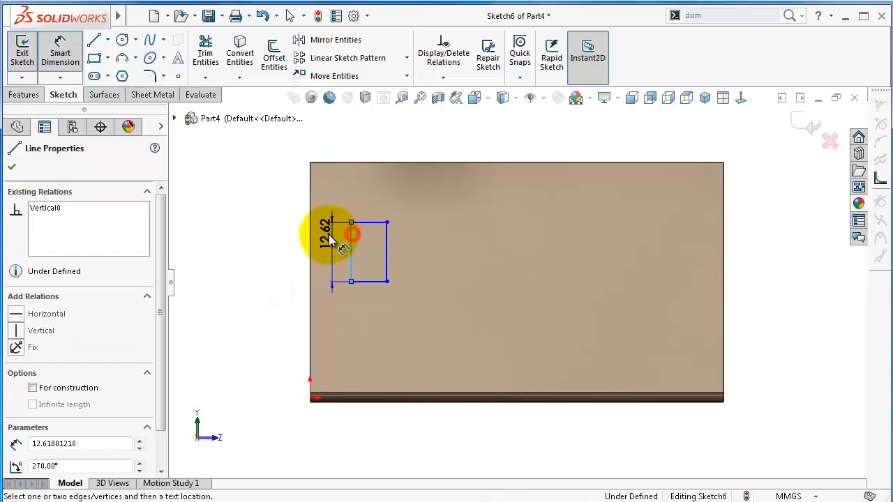
pyautogui.click(310, 234)
pyautogui.click(336, 143)
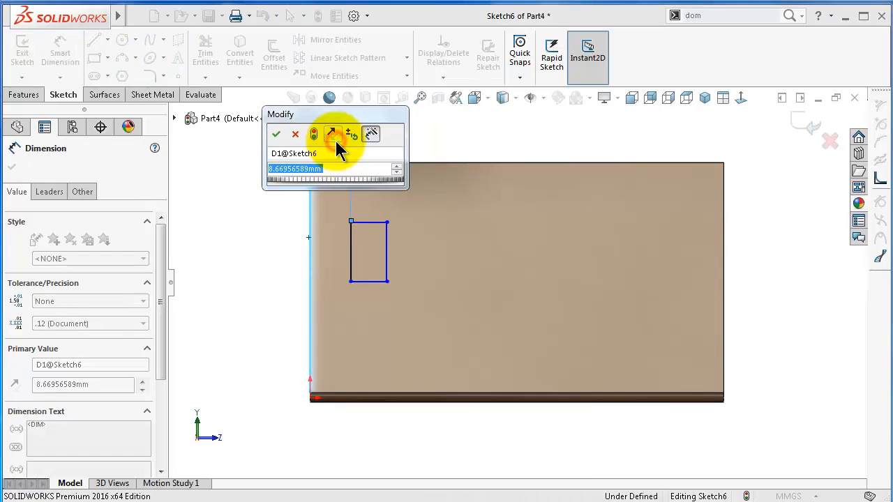
pyautogui.write('5')
pyautogui.press('Return')
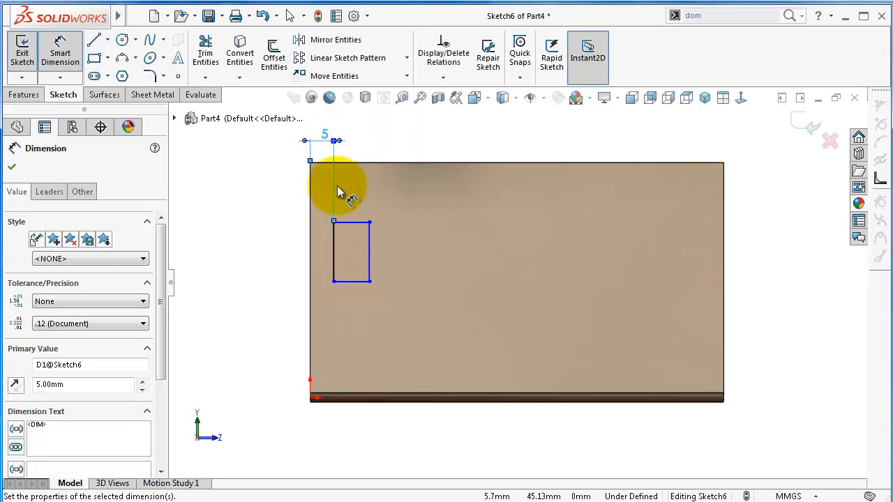
# Dimension the rectangle's upper side 15 mm below the flange's top edge.
pyautogui.click(367, 223)
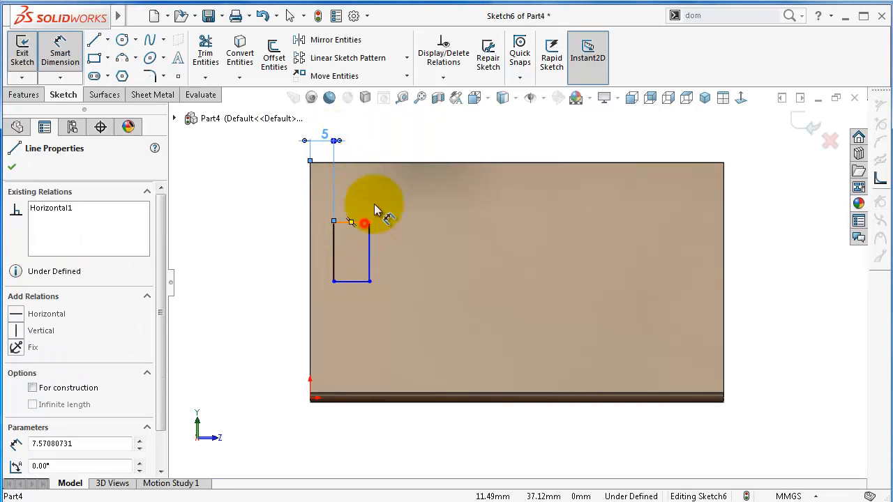
pyautogui.click(388, 163)
pyautogui.click(237, 202)
pyautogui.write('15')
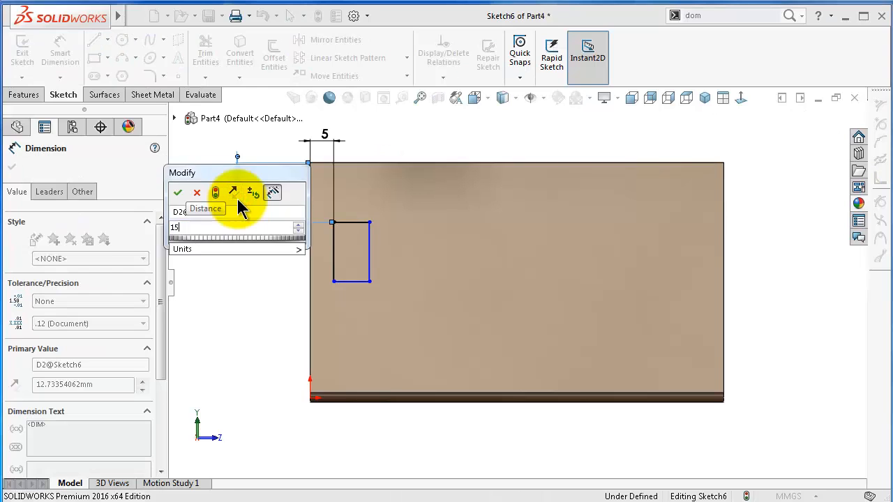
pyautogui.press('Return')
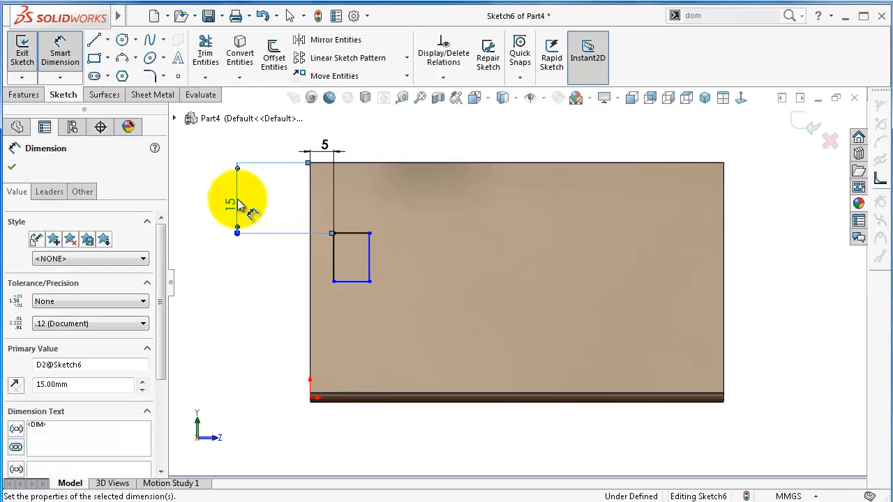
# Dimension the rectangle 5 mm wide and 10 mm high.
pyautogui.click(367, 234)
pyautogui.click(372, 220)
pyautogui.write('5')
pyautogui.press('Return')
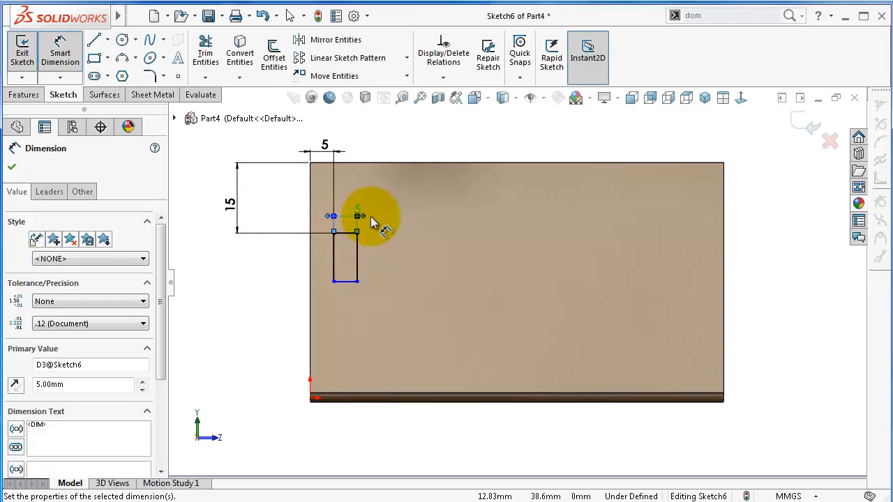
pyautogui.click(361, 256)
pyautogui.click(397, 242)
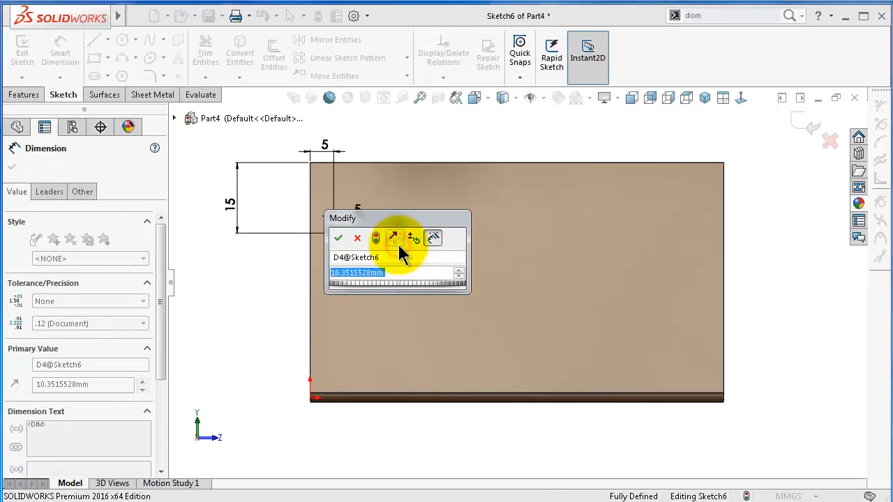
pyautogui.write('10')
pyautogui.press('Return')
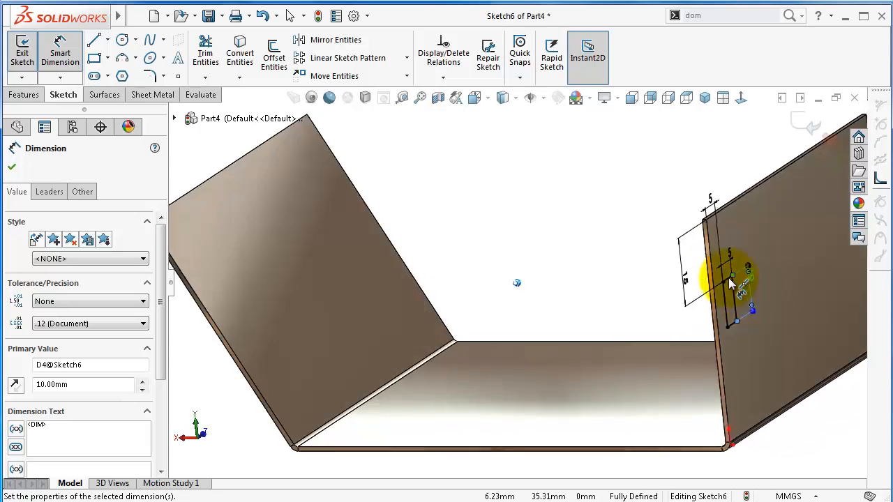
# Cut the rectangle through the flange with a sheet metal Extruded Cut, Blind 31 mm in Direction 1 and 24 mm in Direction 2.
pyautogui.click(154, 95)
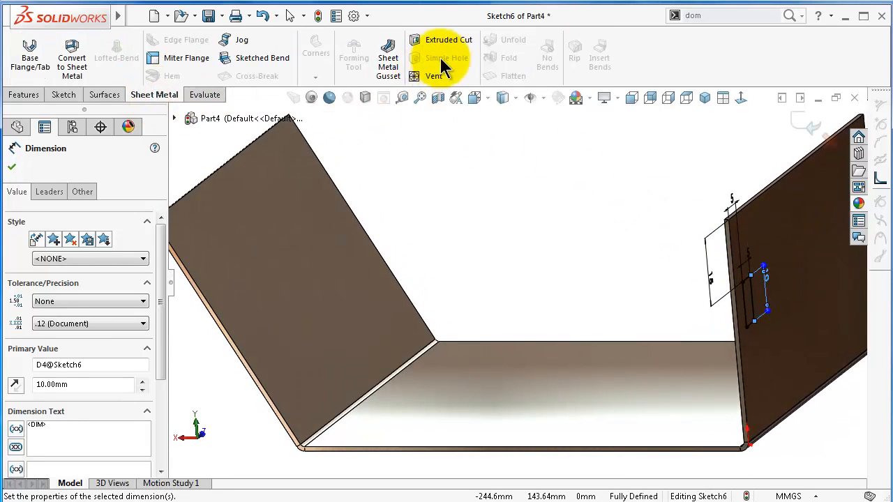
pyautogui.click(449, 40)
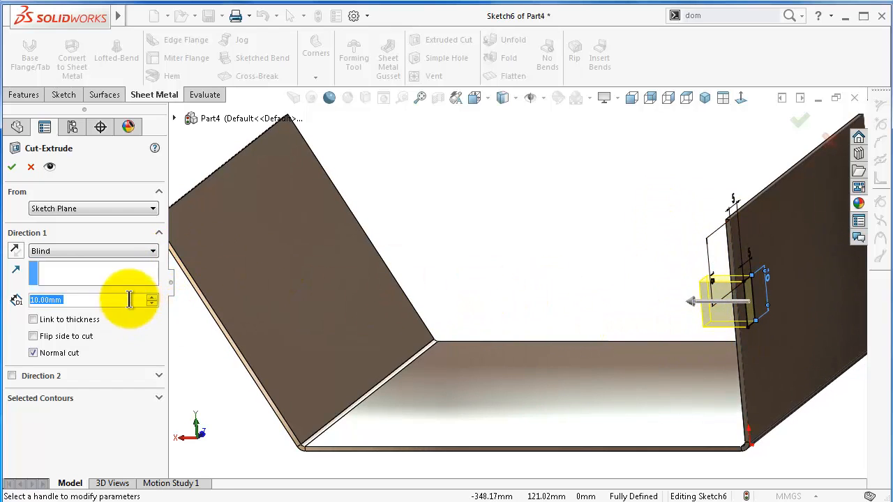
pyautogui.moveTo(691, 305); pyautogui.dragTo(605, 292)
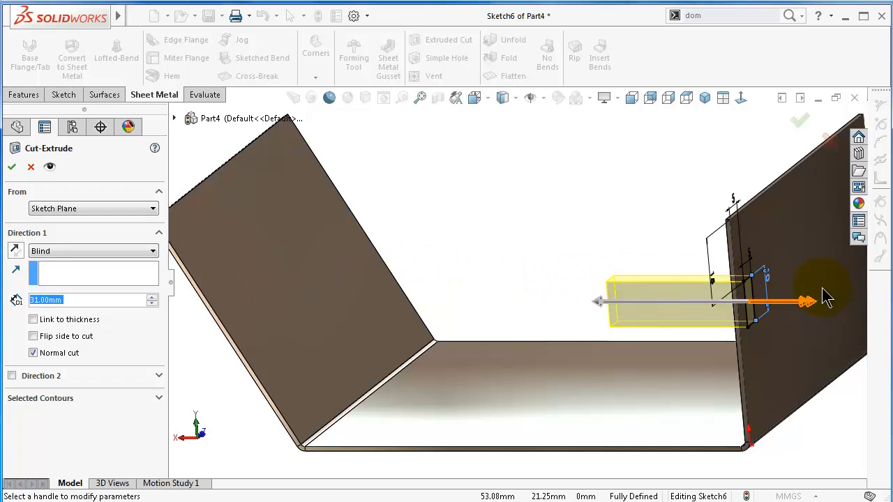
pyautogui.click(809, 305)
pyautogui.click(646, 240)
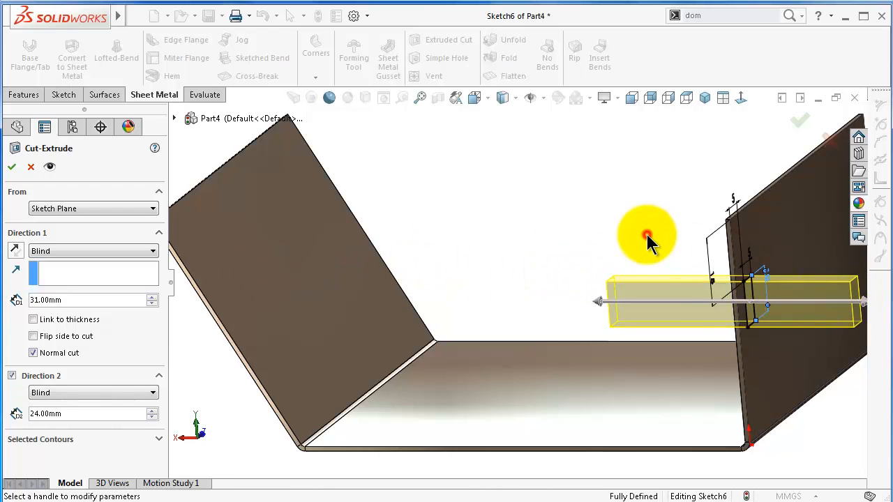
pyautogui.click(13, 167)
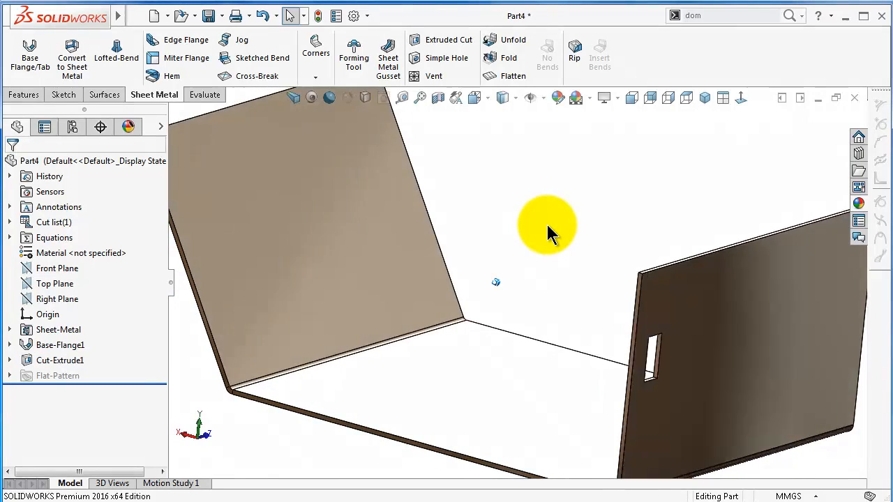
# Edit the extruded cut to link its depth to the sheet thickness and turn off Direction 2.
pyautogui.click(49, 361)
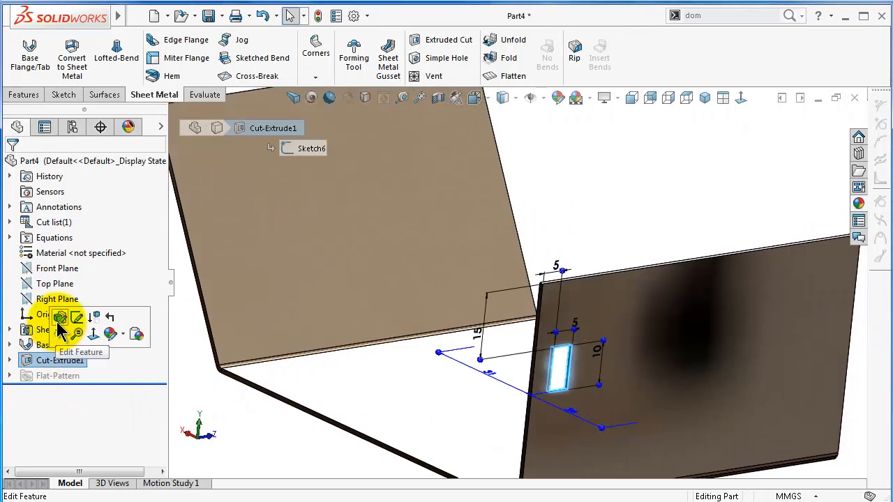
pyautogui.click(59, 324)
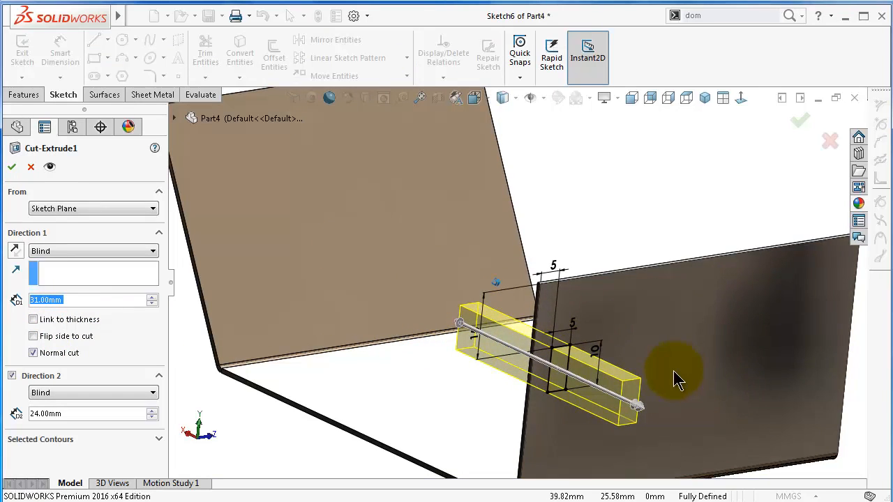
pyautogui.moveTo(677, 380); pyautogui.dragTo(627, 366, button='middle')
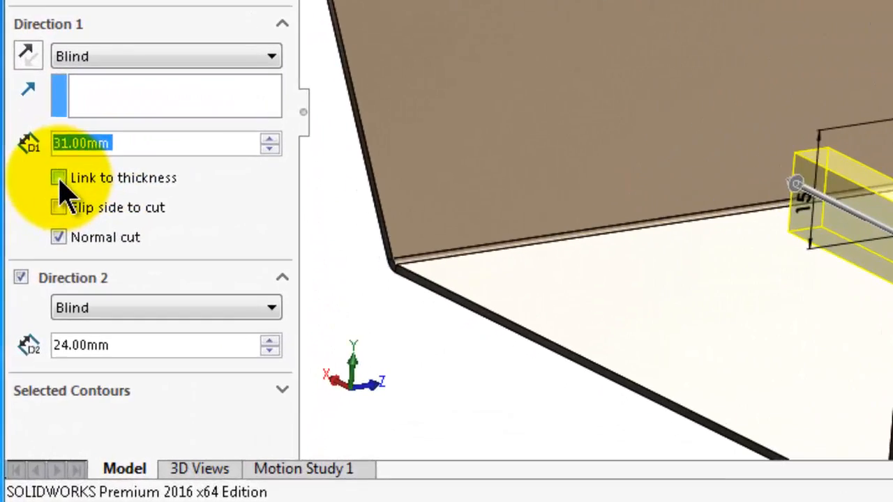
pyautogui.click(38, 307)
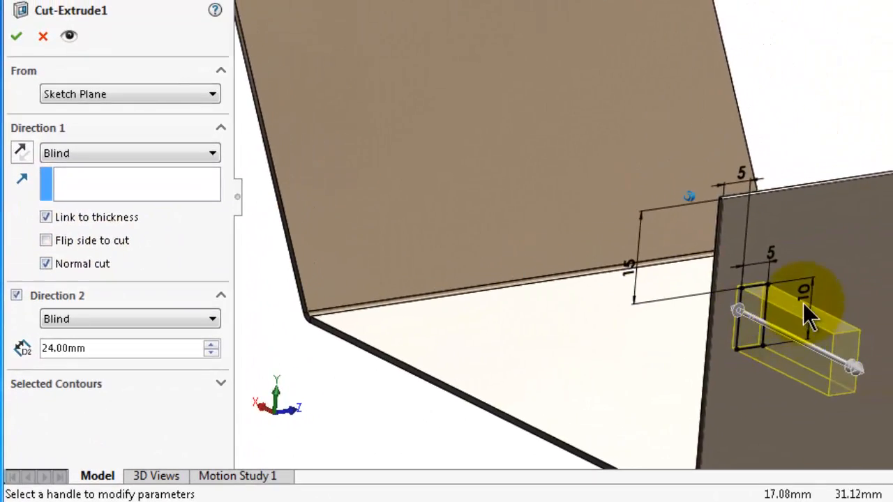
pyautogui.moveTo(802, 302)
pyautogui.mouseDown(button='middle')
pyautogui.moveTo(770, 302)
pyautogui.moveTo(876, 318)
pyautogui.mouseUp(button='middle')
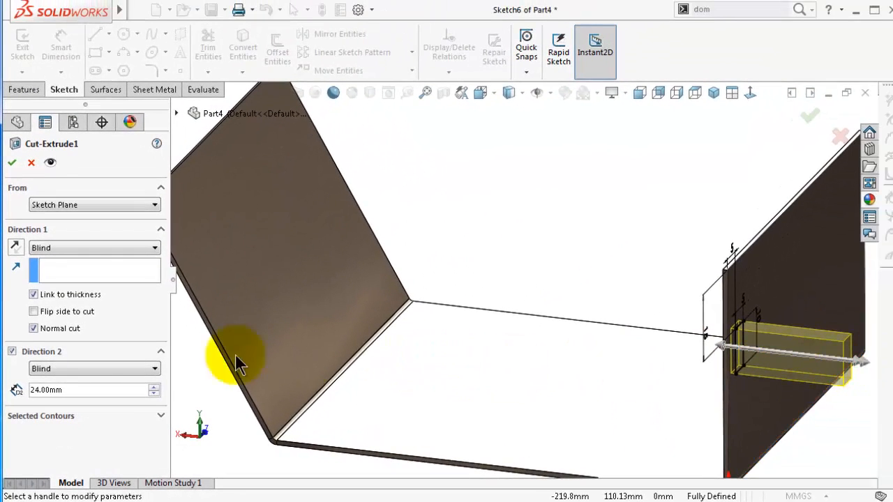
pyautogui.click(12, 353)
# Set the cut's end condition to Through All with Normal cut turned off, and finish the feature edit.
pyautogui.scroll(-5, 760, 352)
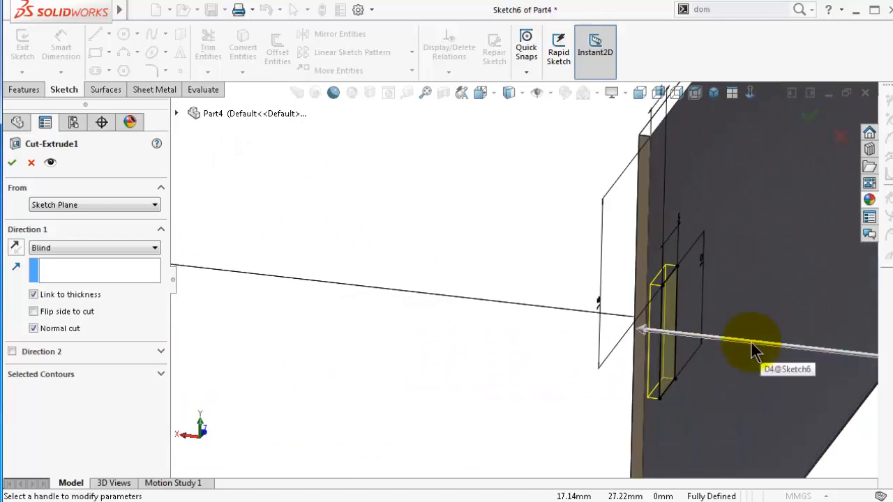
pyautogui.moveTo(753, 351); pyautogui.dragTo(593, 194, button='middle')
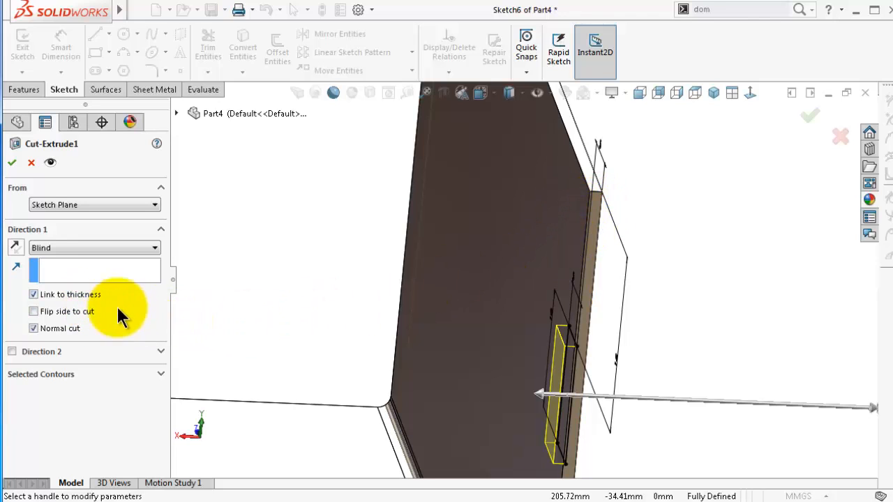
pyautogui.moveTo(209, 325); pyautogui.dragTo(433, 337, button='middle')
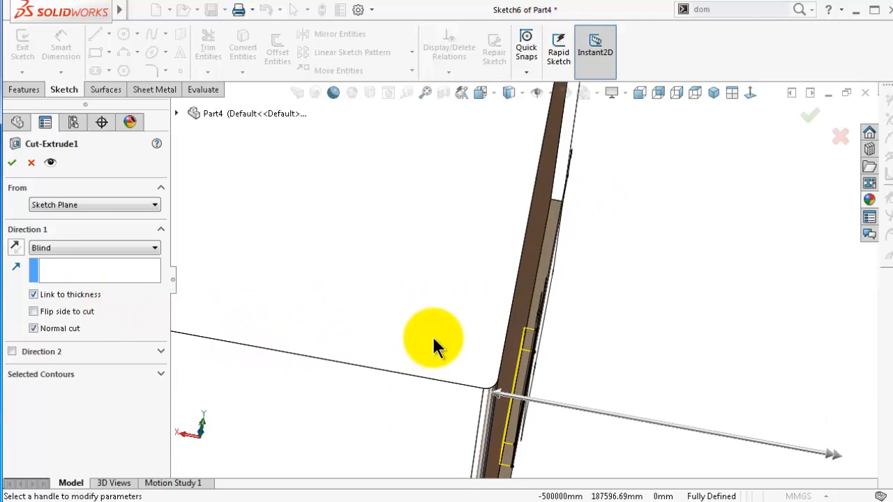
pyautogui.moveTo(314, 336); pyautogui.dragTo(352, 338, button='middle')
pyautogui.moveTo(259, 335); pyautogui.dragTo(200, 313, button='middle')
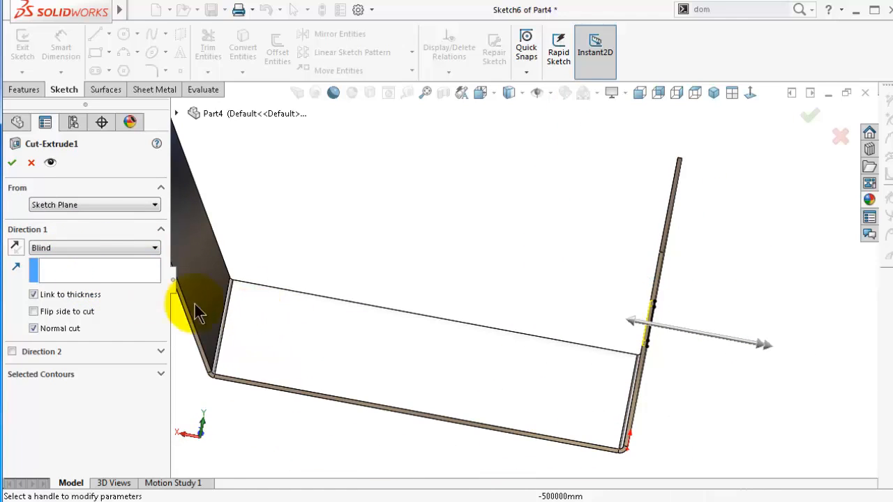
pyautogui.click(85, 251)
pyautogui.click(86, 269)
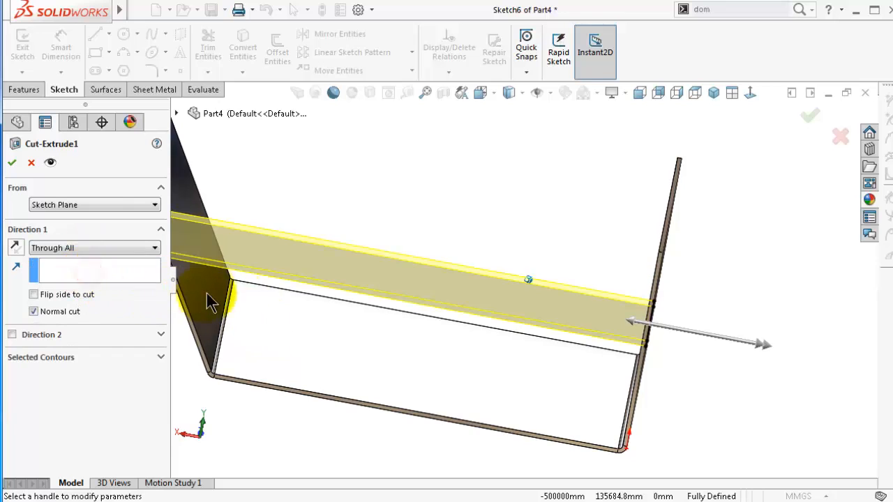
pyautogui.moveTo(239, 291); pyautogui.dragTo(249, 214, button='middle')
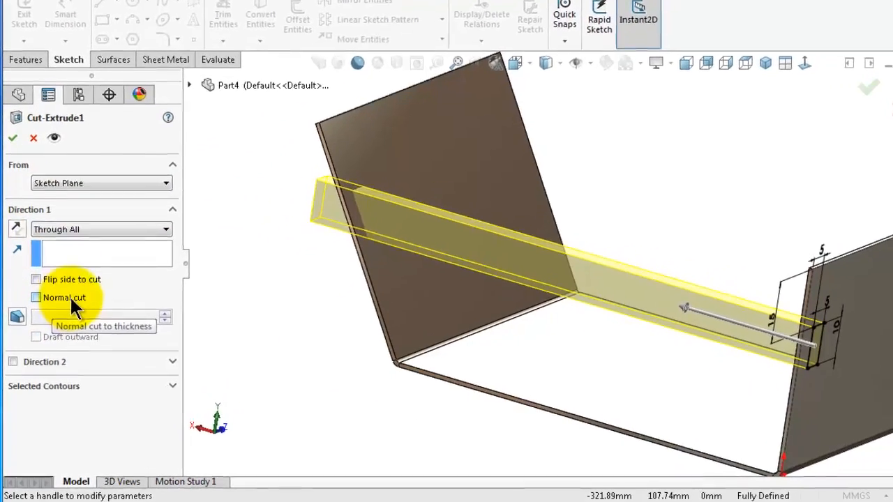
pyautogui.click(12, 156)
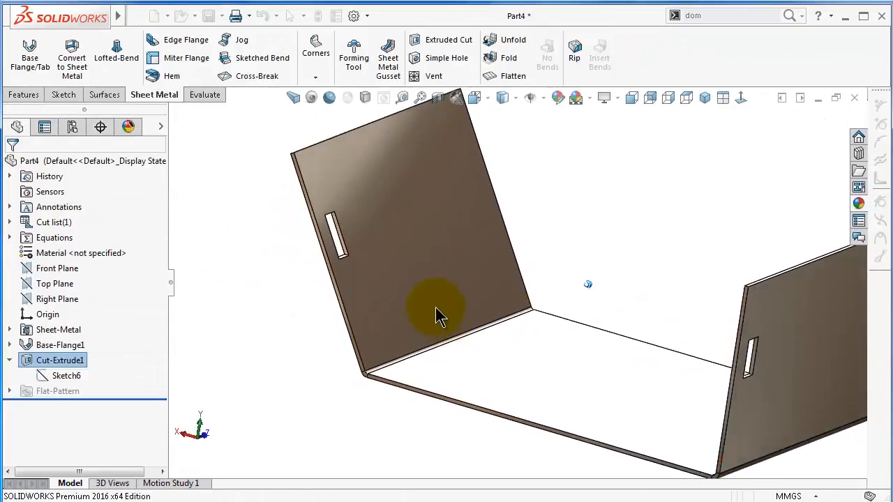
# Examine the side walls of the slot cut through the sloped flange.
pyautogui.scroll(-8, 432, 313)
pyautogui.moveTo(410, 269); pyautogui.dragTo(399, 249, button='middle')
pyautogui.click(510, 239)
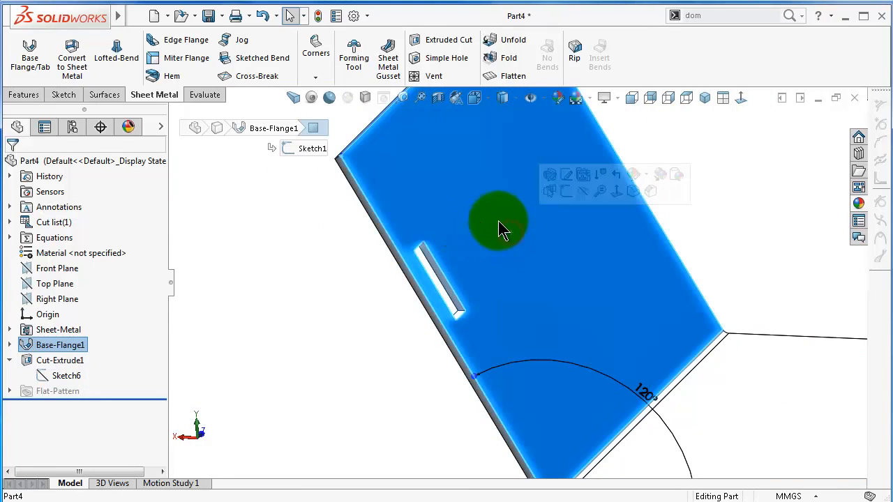
pyautogui.moveTo(453, 295); pyautogui.dragTo(587, 279, button='middle')
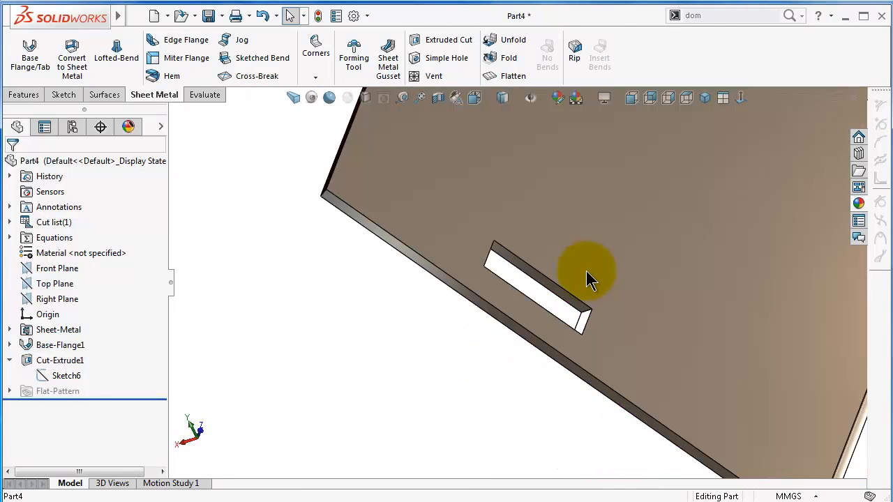
# Flatten the part and inspect the end walls of the slot in the flat pattern from a normal view.
pyautogui.click(507, 75)
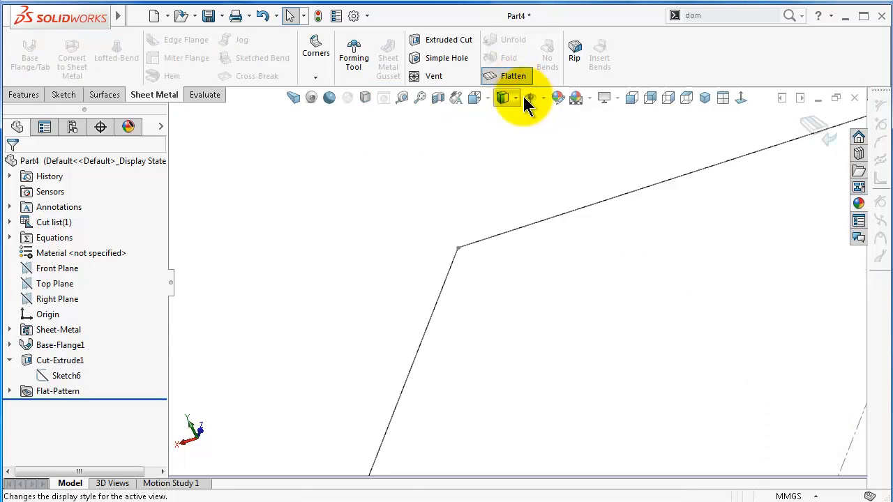
pyautogui.click(741, 97)
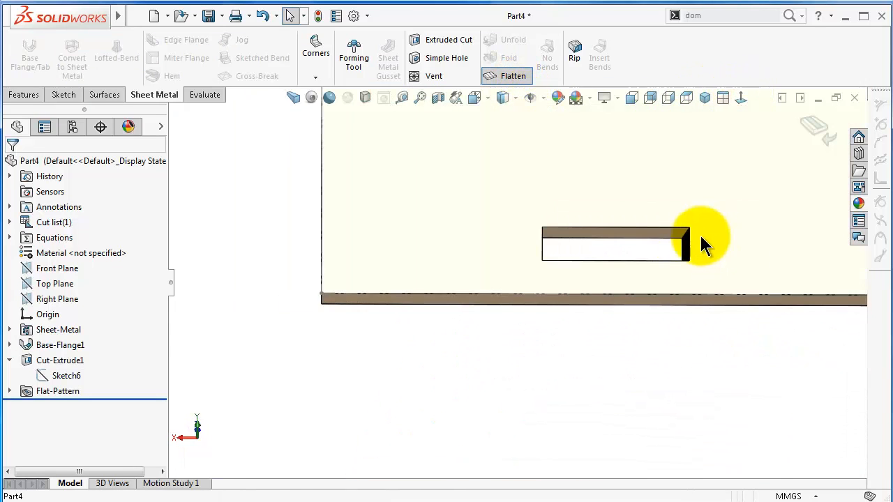
pyautogui.scroll(-4, 682, 237)
pyautogui.moveTo(642, 245); pyautogui.dragTo(620, 239, button='middle')
pyautogui.scroll(2, 625, 262)
pyautogui.scroll(1, 619, 238)
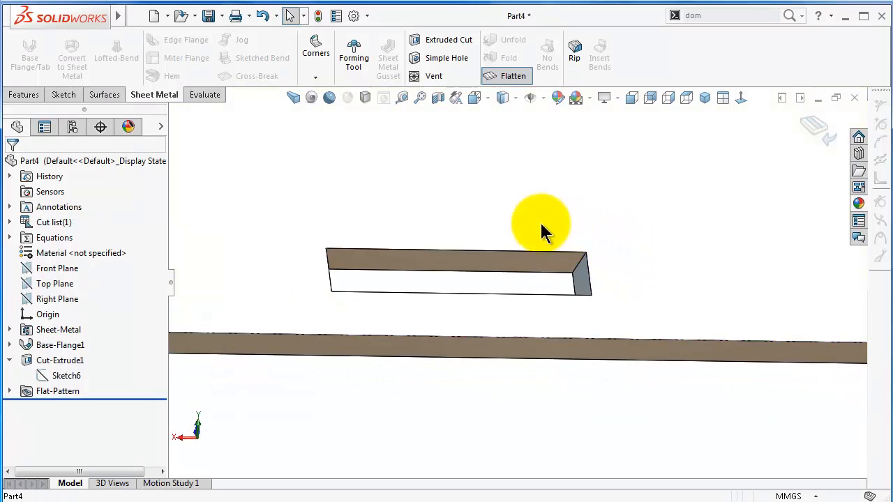
pyautogui.moveTo(428, 246); pyautogui.dragTo(609, 269, button='middle')
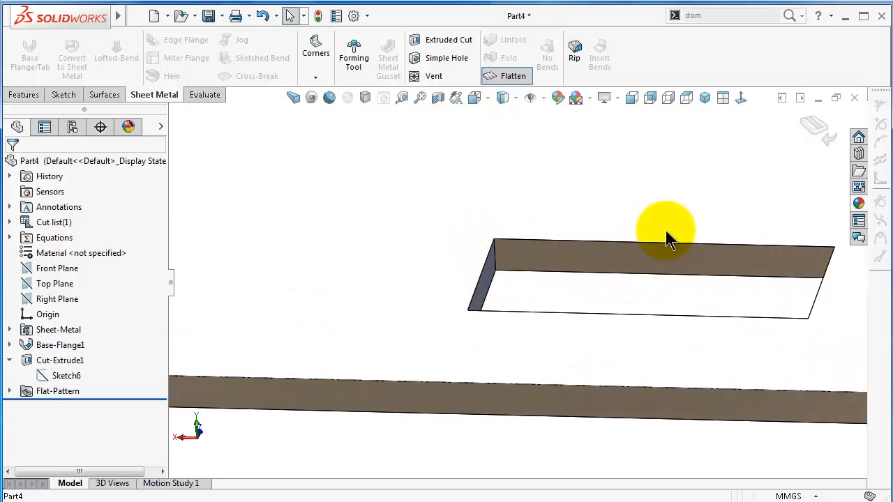
pyautogui.scroll(5, 518, 319)
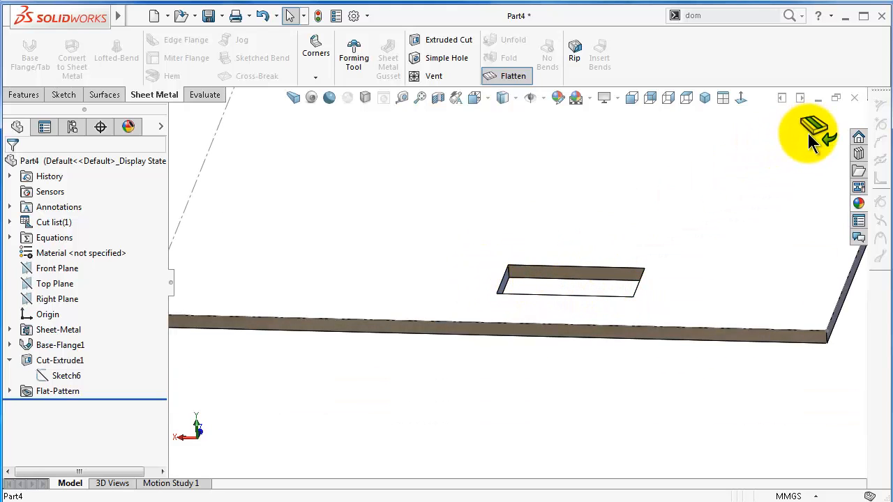
# Edit the extruded cut to turn on Normal cut with the Through All end condition, and finish the feature edit.
pyautogui.click(70, 362)
pyautogui.click(83, 328)
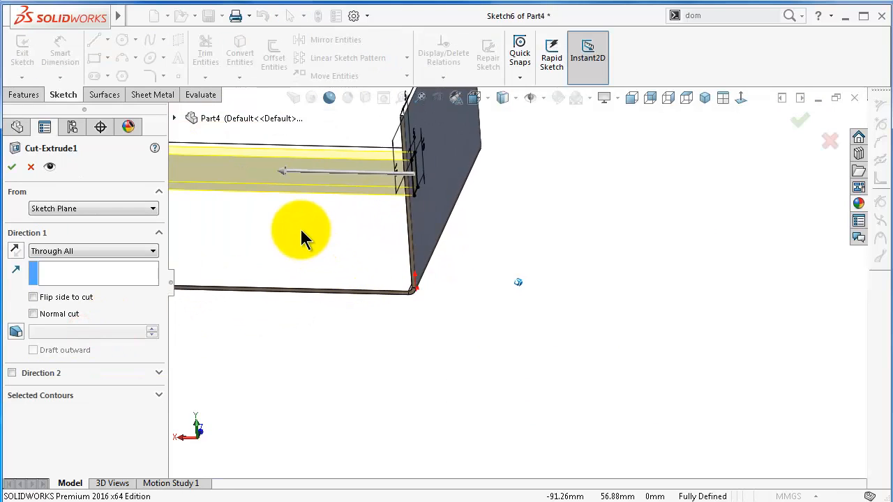
pyautogui.click(33, 315)
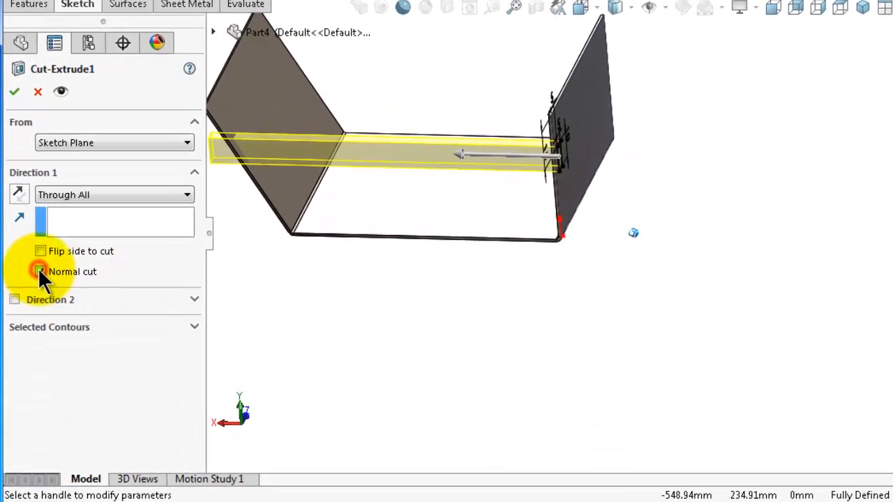
pyautogui.scroll(-3, 342, 162)
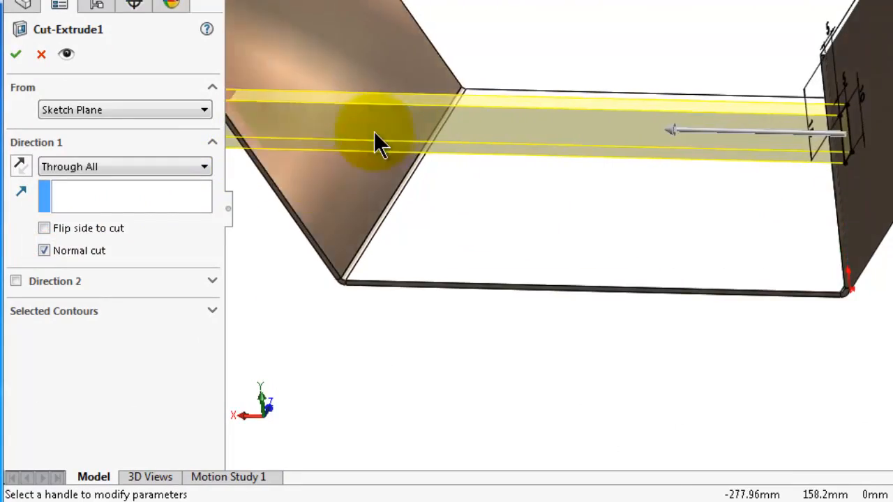
pyautogui.moveTo(341, 162); pyautogui.dragTo(322, 168, button='middle')
pyautogui.moveTo(351, 138); pyautogui.dragTo(326, 147, button='middle')
pyautogui.scroll(3, 325, 148)
pyautogui.scroll(-4, 325, 148)
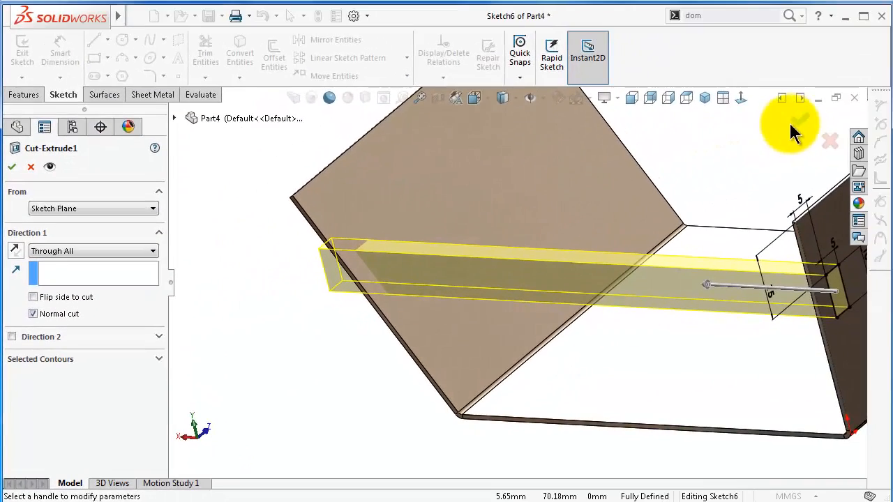
pyautogui.click(797, 123)
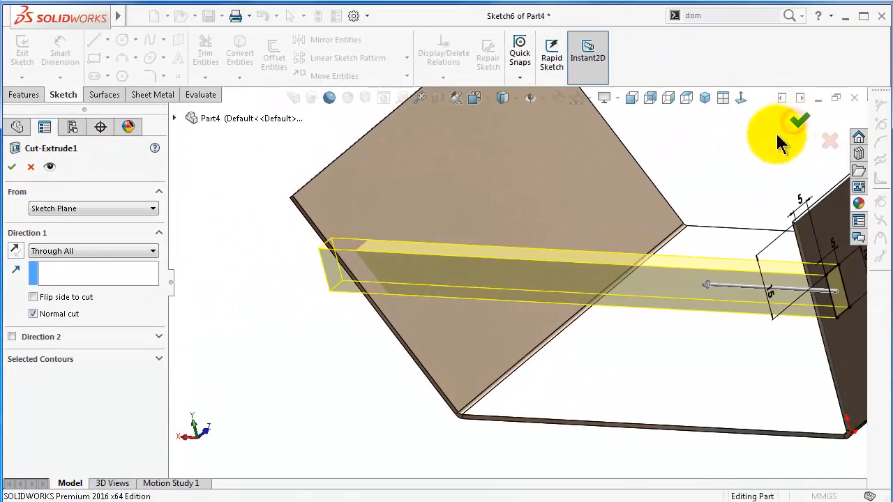
# Examine the walls of the normal-cut slot in the folded sloped flange.
pyautogui.moveTo(361, 242); pyautogui.dragTo(439, 258, button='middle')
pyautogui.scroll(-4, 414, 255)
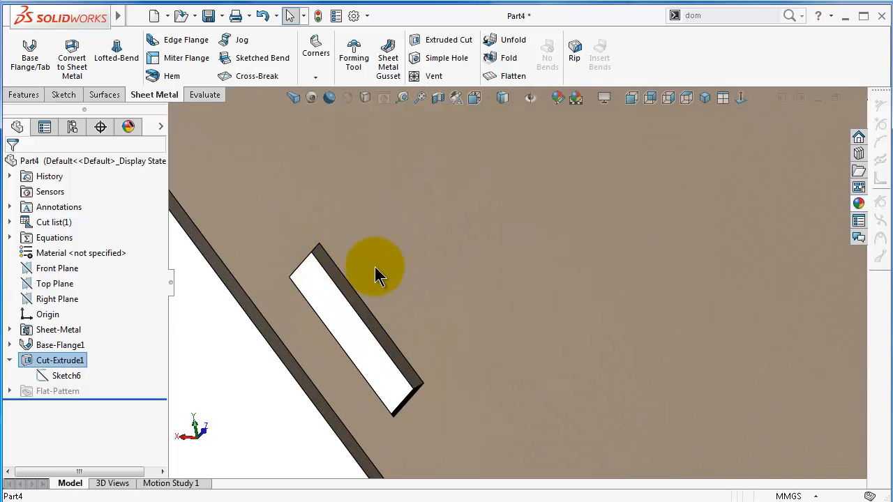
pyautogui.scroll(3, 404, 289)
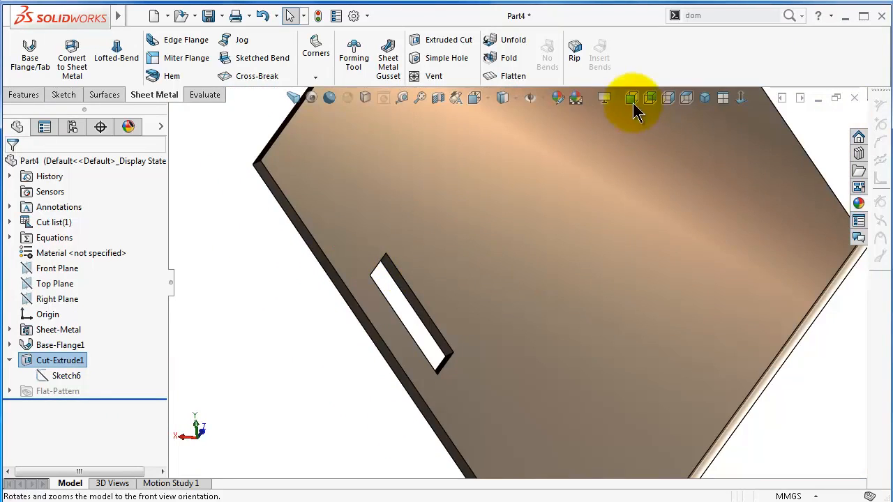
# Flatten the part, inspect the slot's end walls in the flat pattern, and return the part to its folded state.
pyautogui.click(513, 77)
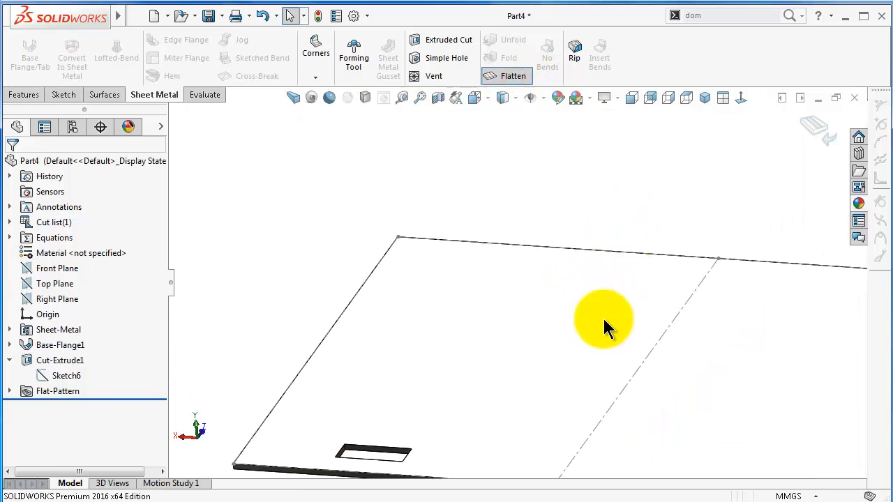
pyautogui.scroll(-4, 392, 382)
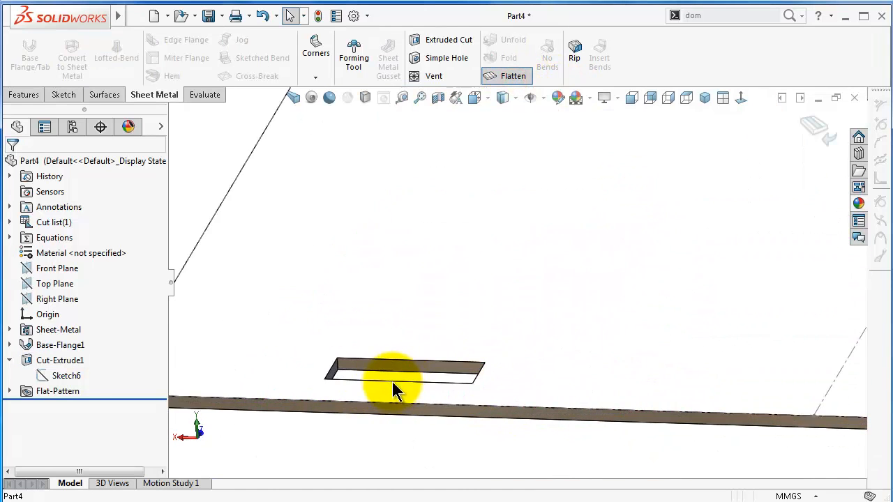
pyautogui.scroll(-2, 347, 354)
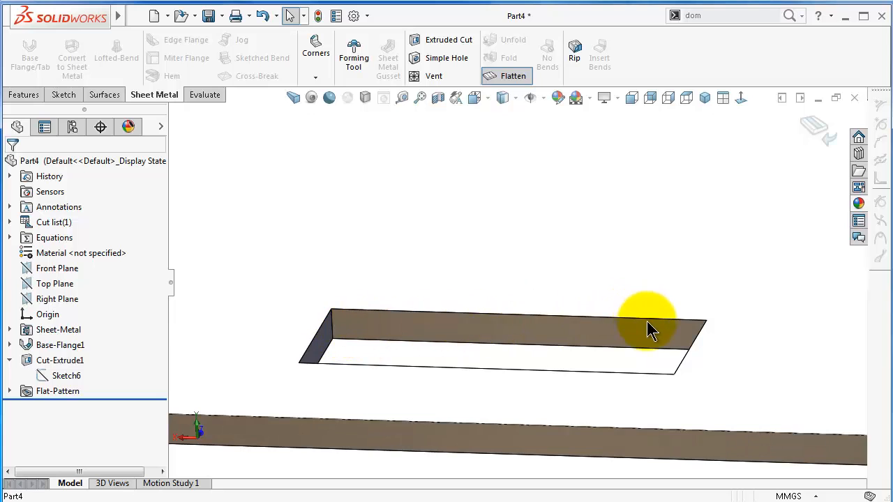
pyautogui.moveTo(658, 321); pyautogui.dragTo(543, 335, button='middle')
pyautogui.click(823, 132)
# Start a Simple Hole and place its center on the outer face of the sloped flange, near the middle.
pyautogui.scroll(3, 585, 242)
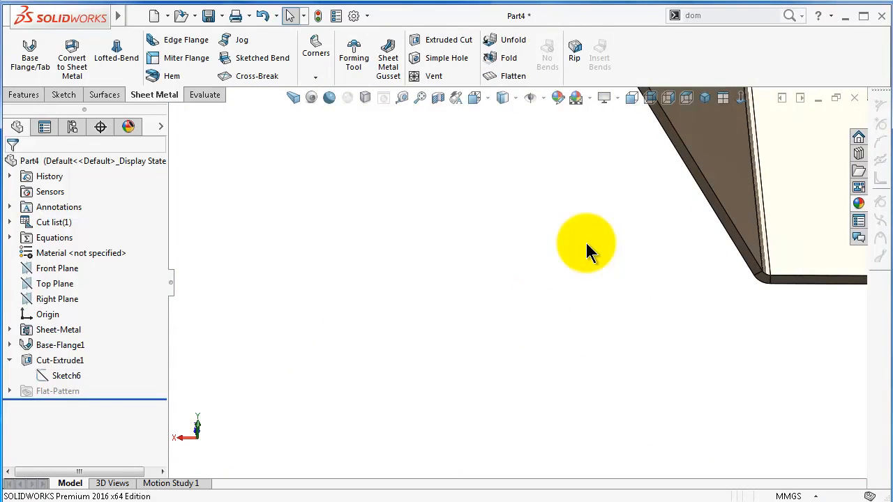
pyautogui.moveTo(586, 240); pyautogui.dragTo(682, 256, button='middle')
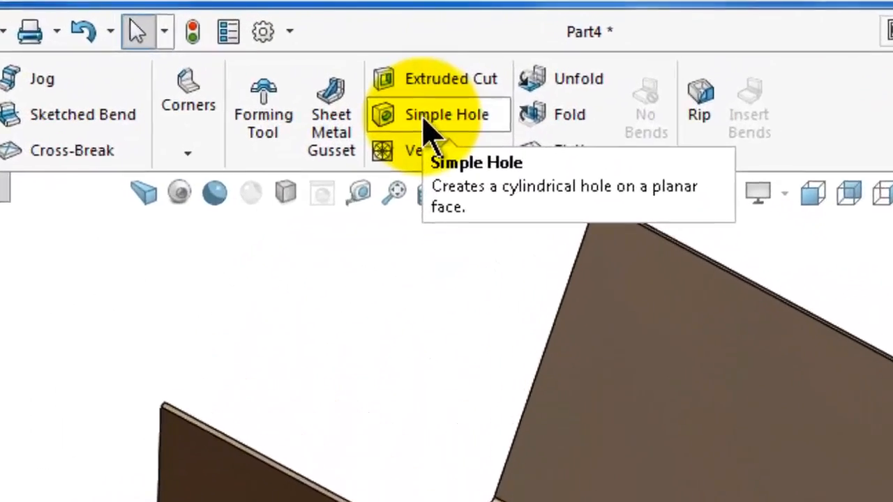
pyautogui.click(436, 60)
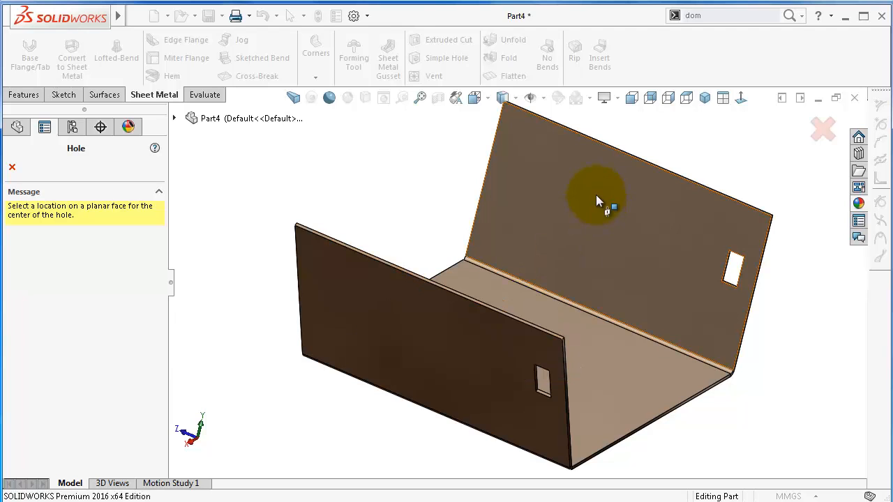
pyautogui.moveTo(595, 194); pyautogui.dragTo(607, 230, button='middle')
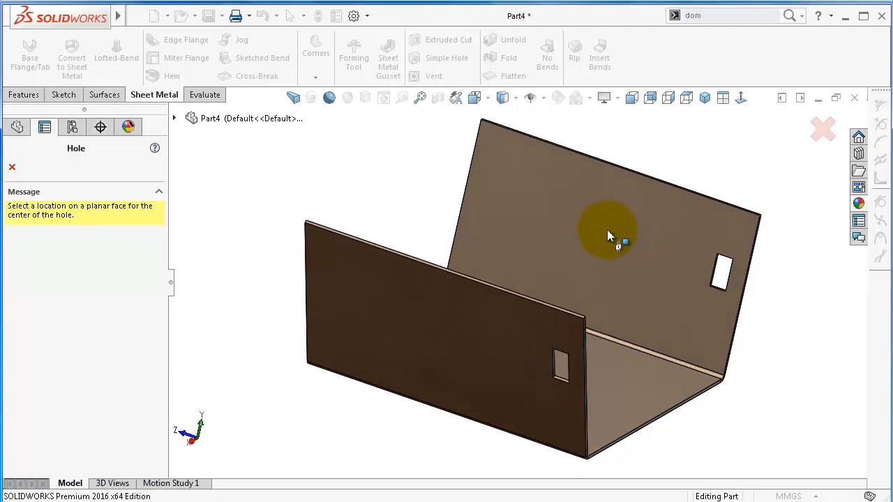
pyautogui.click(421, 321)
pyautogui.moveTo(417, 316); pyautogui.dragTo(414, 308, button='middle')
pyautogui.scroll(-1, 460, 255)
pyautogui.moveTo(460, 265); pyautogui.dragTo(461, 268, button='middle')
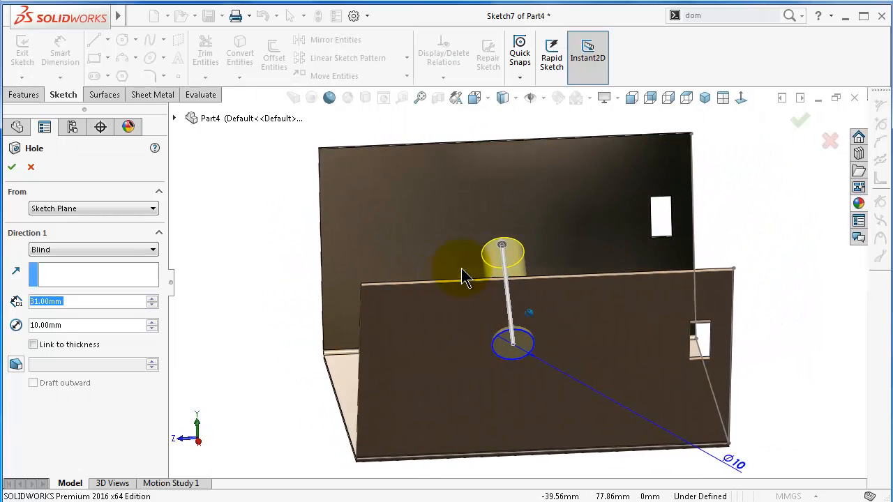
# Set the hole's diameter to 15 mm and its blind depth to 20 mm.
pyautogui.click(79, 325)
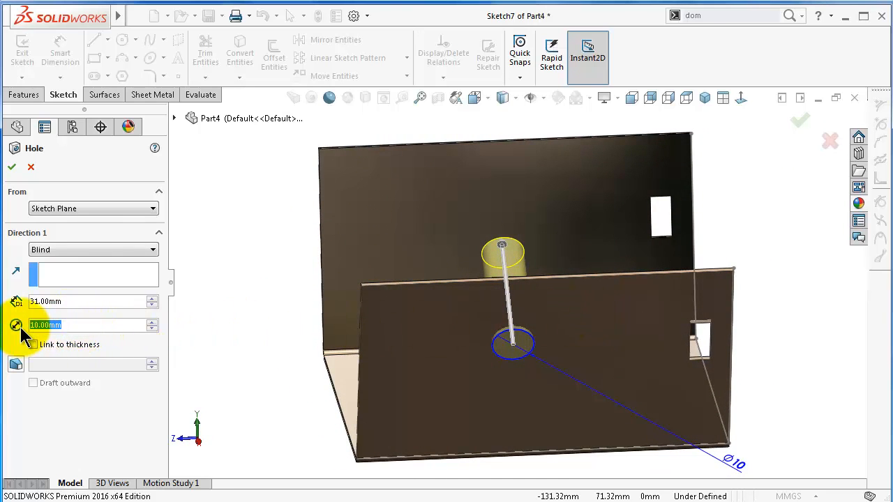
pyautogui.write('15')
pyautogui.press('Return')
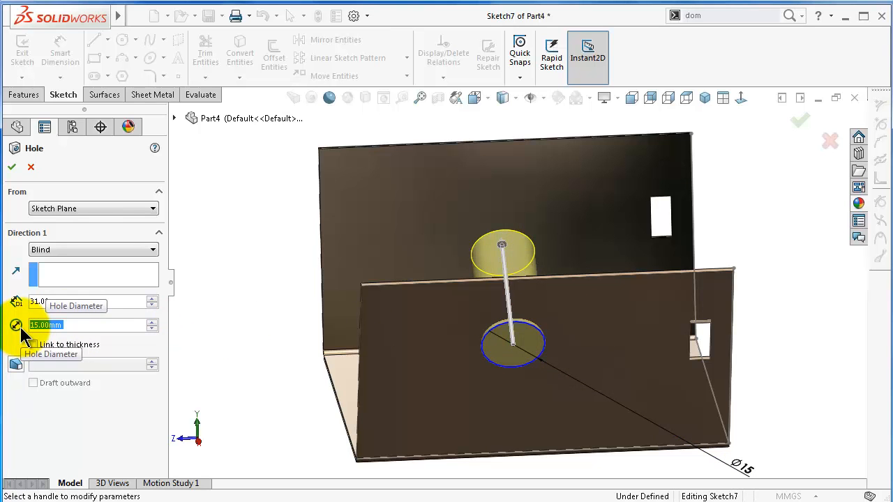
pyautogui.moveTo(98, 303); pyautogui.dragTo(24, 303)
pyautogui.write('20')
pyautogui.press('Return')
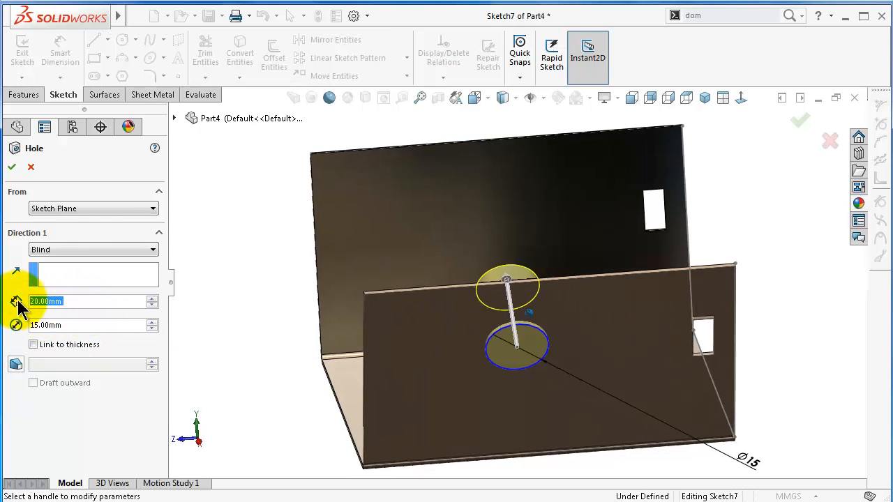
# Try the opposite vertical flange's face as the hole's direction reference, and clear that selection.
pyautogui.click(74, 273)
pyautogui.click(373, 237)
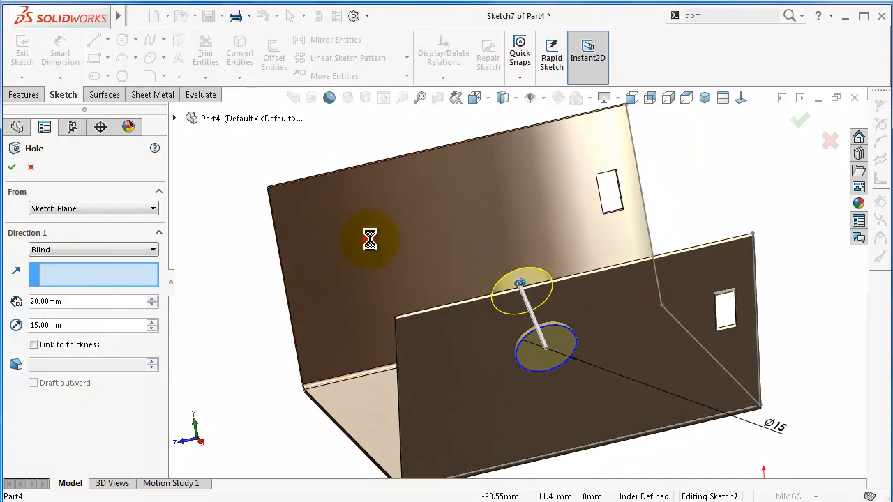
pyautogui.moveTo(372, 240)
pyautogui.mouseDown(button='middle')
pyautogui.moveTo(426, 316)
pyautogui.moveTo(333, 328)
pyautogui.moveTo(319, 299)
pyautogui.moveTo(326, 275)
pyautogui.moveTo(341, 295)
pyautogui.mouseUp(button='middle')
pyautogui.moveTo(222, 295); pyautogui.dragTo(235, 285, button='middle')
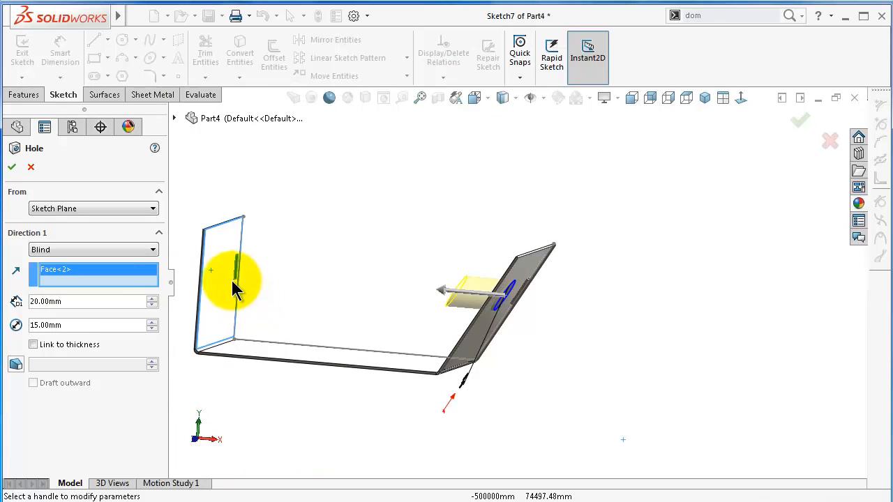
pyautogui.rightClick(105, 286)
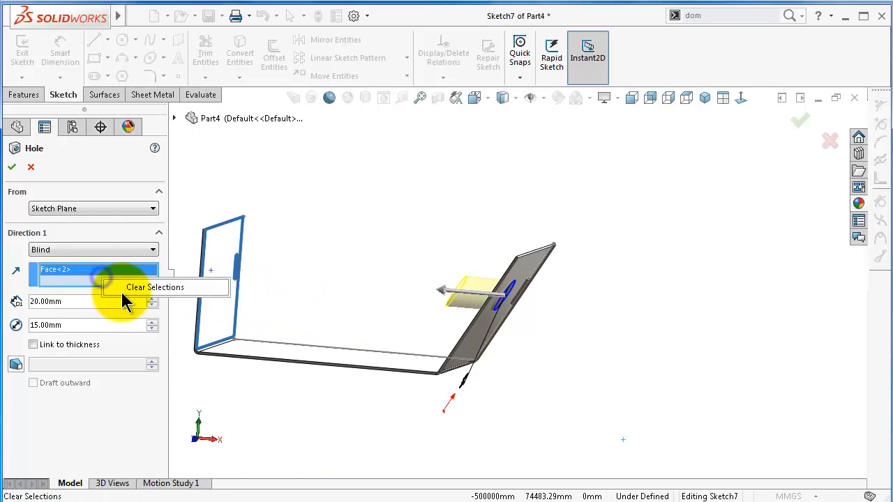
pyautogui.click(154, 286)
# Turn on draft for the hole, set the draft angle to 3 degrees, and finish the hole.
pyautogui.moveTo(482, 314); pyautogui.dragTo(434, 312, button='middle')
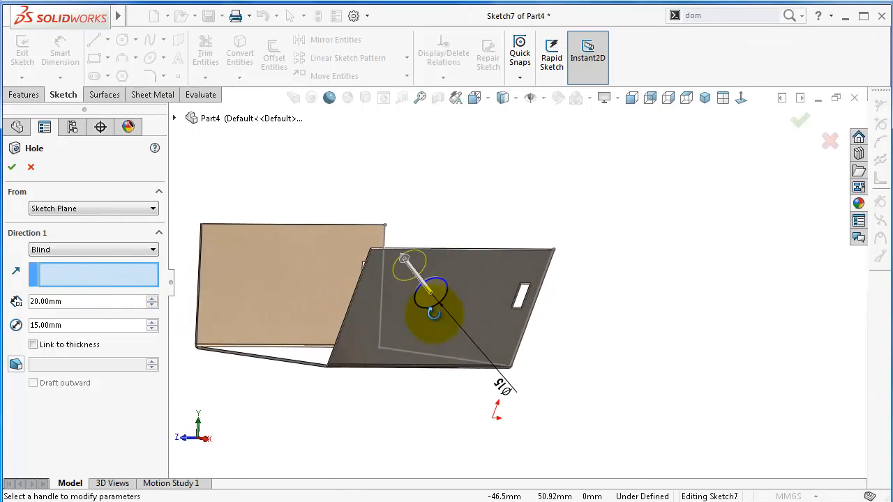
pyautogui.scroll(-4, 333, 296)
pyautogui.click(15, 364)
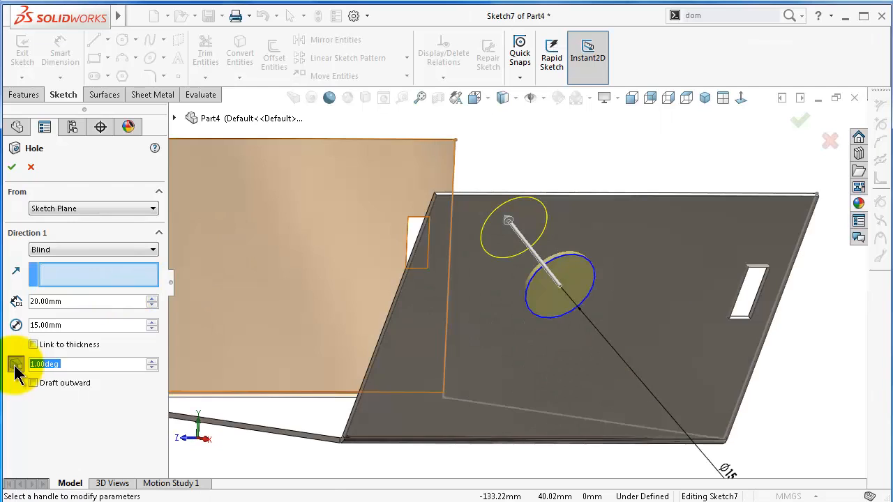
pyautogui.click(152, 362)
pyautogui.click(151, 361)
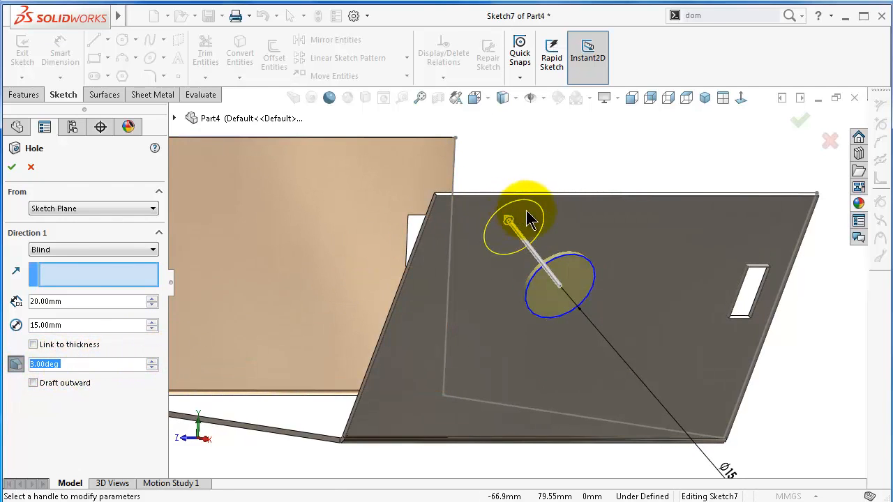
pyautogui.moveTo(565, 257); pyautogui.dragTo(519, 220)
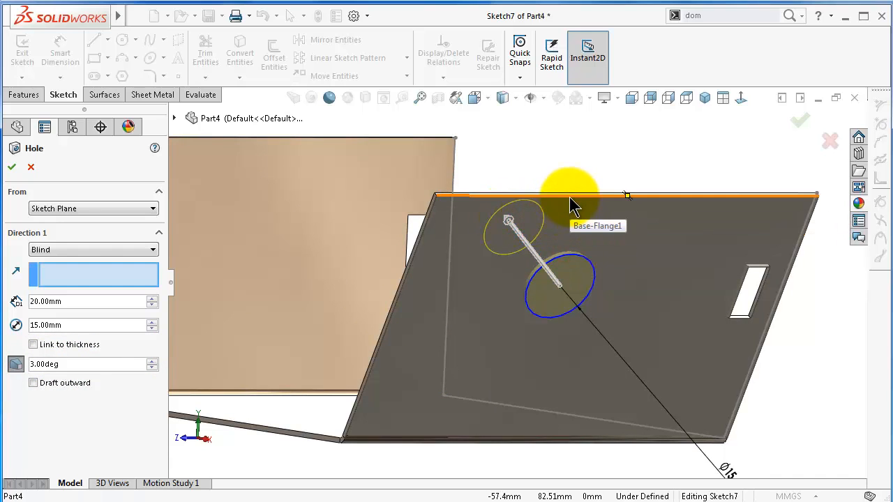
pyautogui.click(574, 256)
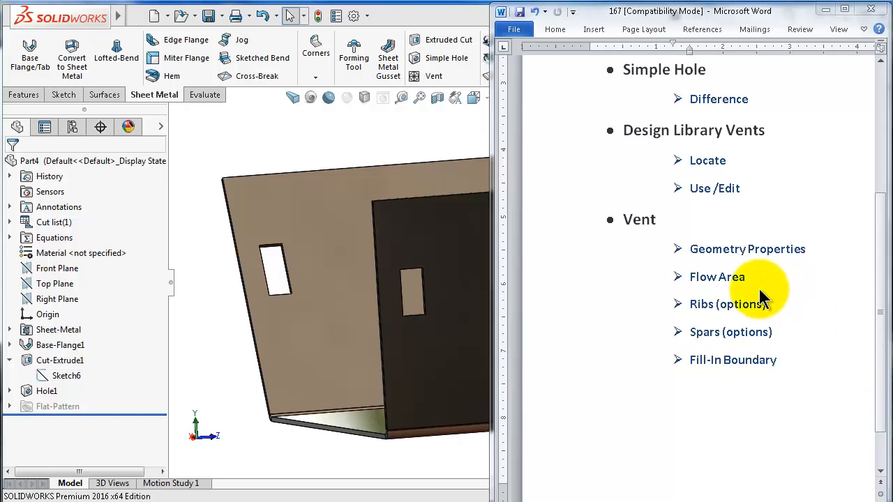
# Switch back to SOLIDWORKS and open the Sheetmetal folder under features in the Design Library.
pyautogui.click(373, 125)
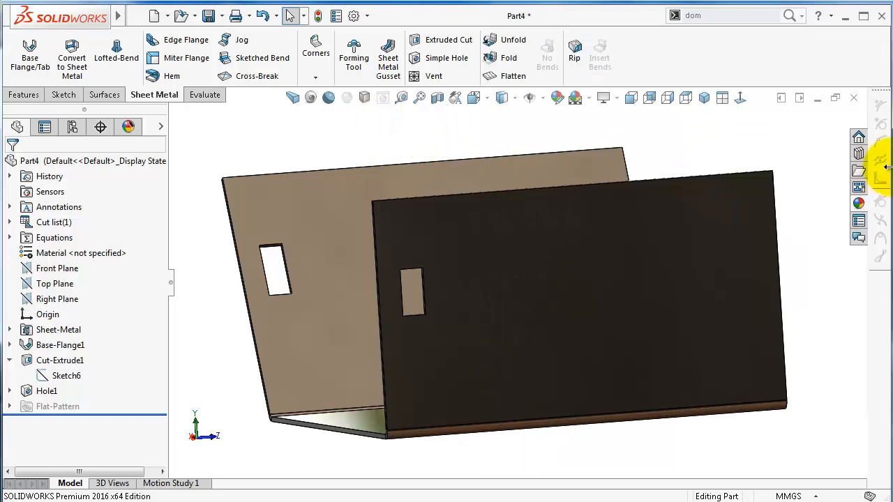
pyautogui.click(857, 157)
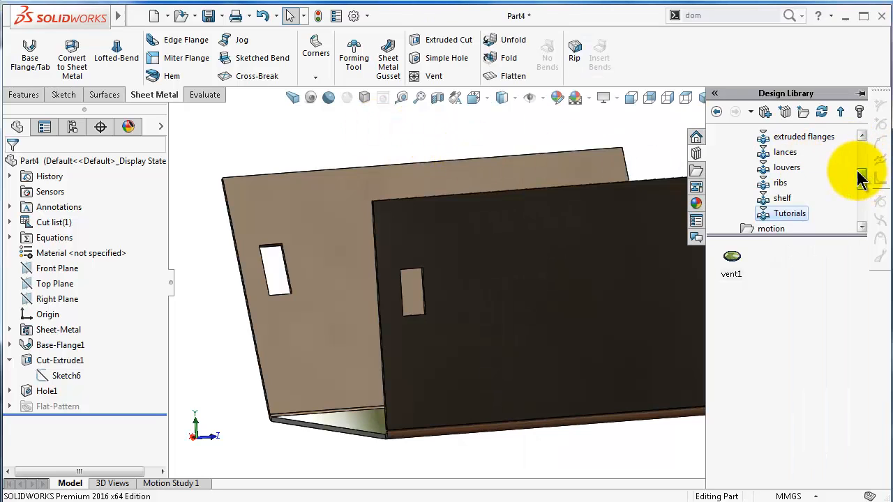
pyautogui.moveTo(862, 179); pyautogui.dragTo(862, 154)
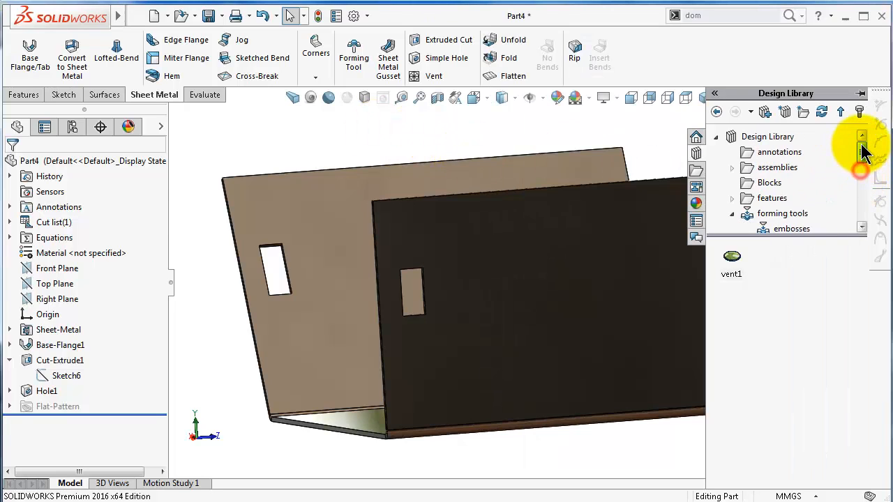
pyautogui.click(732, 199)
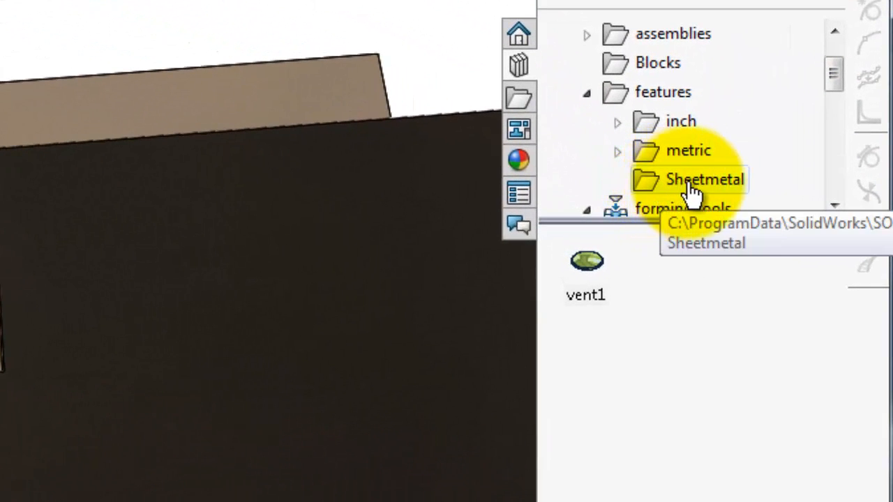
pyautogui.click(694, 183)
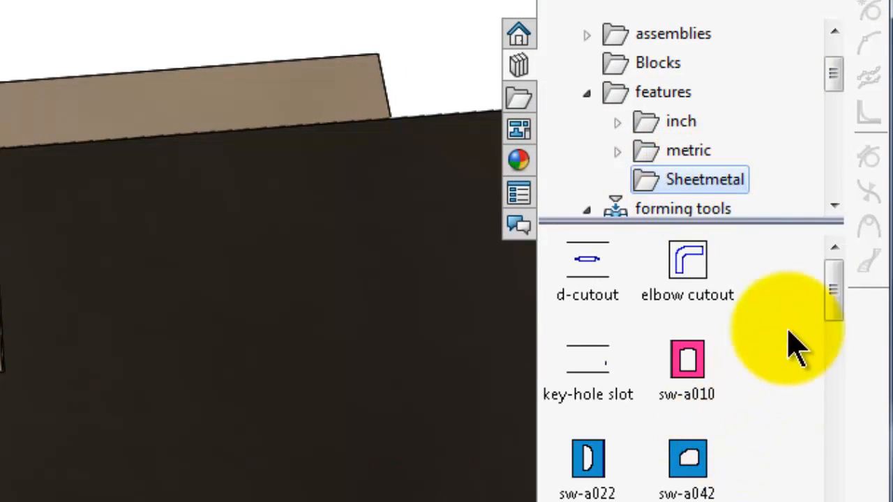
# Place the sw-d212 library cutout on the outer face of the vertical flange, near the upper corner away from the slot.
pyautogui.moveTo(829, 289); pyautogui.dragTo(831, 501)
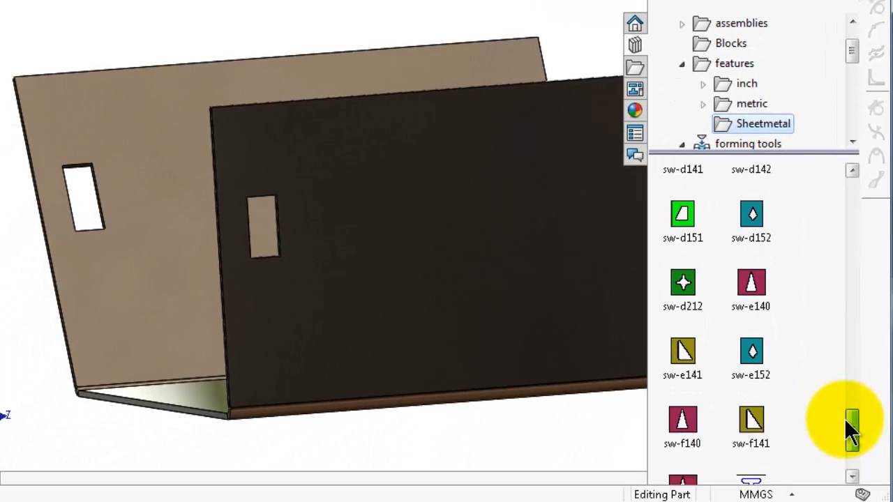
pyautogui.moveTo(845, 421); pyautogui.dragTo(845, 419)
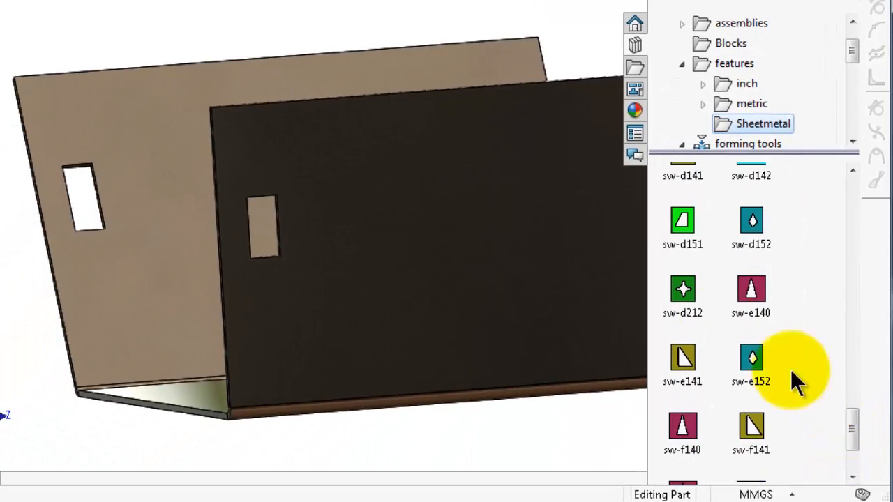
pyautogui.click(690, 291)
pyautogui.moveTo(690, 291); pyautogui.dragTo(627, 163)
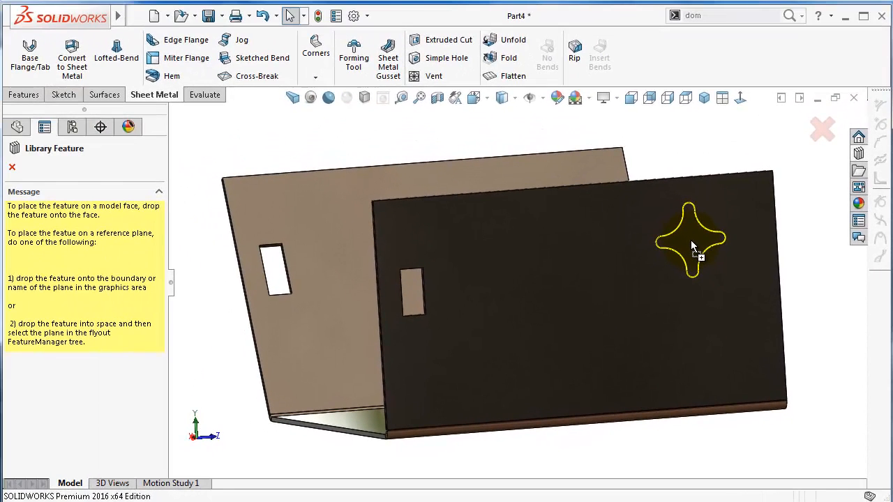
pyautogui.moveTo(690, 241); pyautogui.dragTo(691, 241)
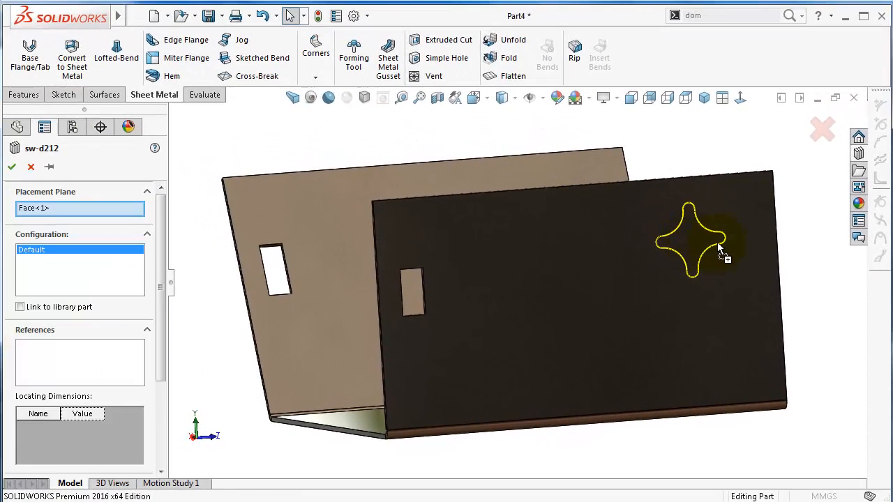
# Open the sw-d212 cutout's location sketch for editing, viewed face-on with the profile clear of the dialog.
pyautogui.moveTo(722, 226)
pyautogui.mouseDown(button='middle')
pyautogui.moveTo(701, 261)
pyautogui.moveTo(758, 232)
pyautogui.moveTo(652, 248)
pyautogui.mouseUp(button='middle')
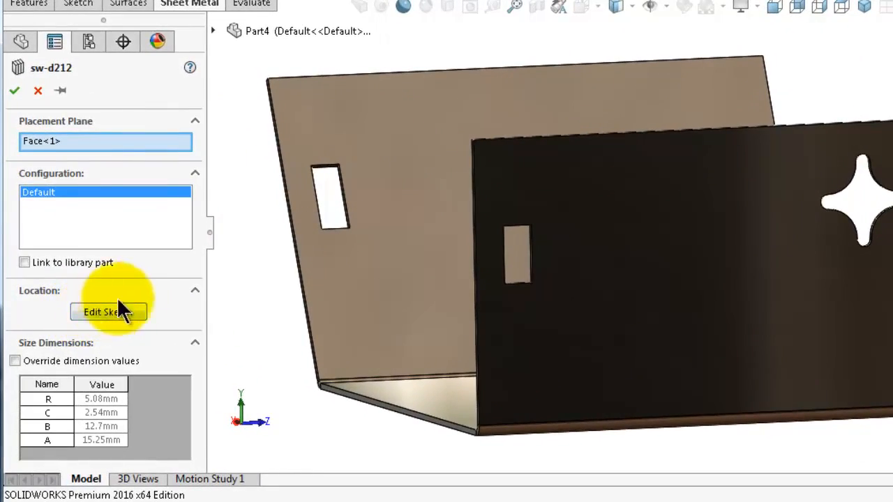
pyautogui.click(120, 312)
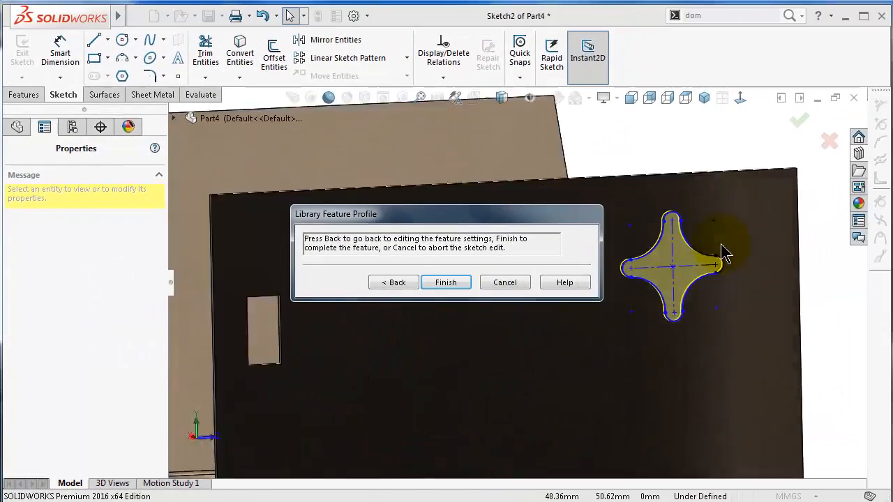
pyautogui.scroll(-2, 721, 246)
pyautogui.scroll(3, 707, 249)
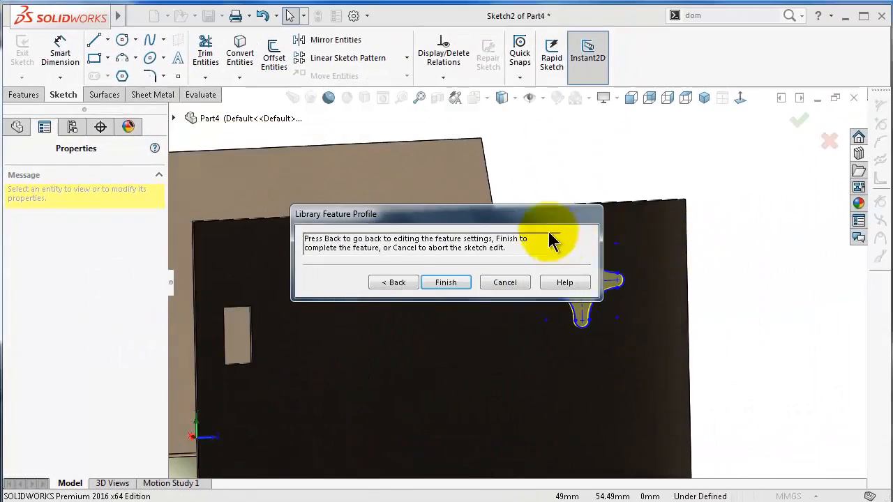
pyautogui.moveTo(541, 219); pyautogui.dragTo(438, 151)
pyautogui.scroll(-3, 588, 278)
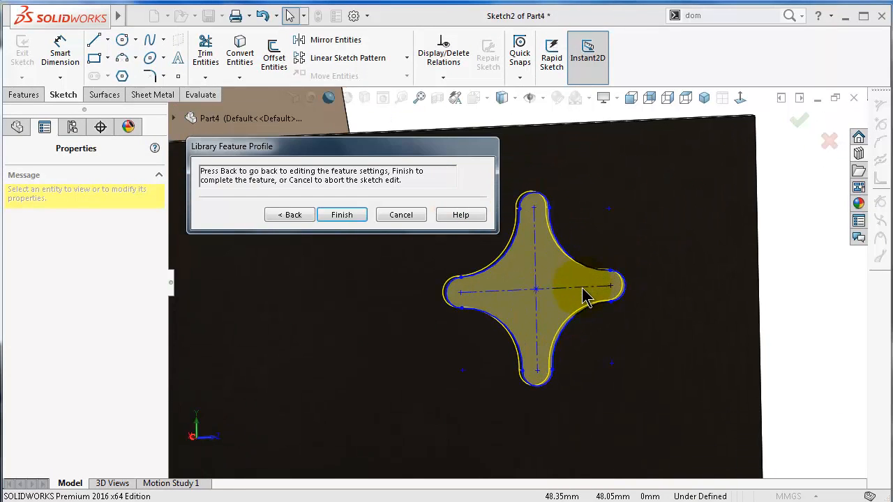
pyautogui.click(739, 98)
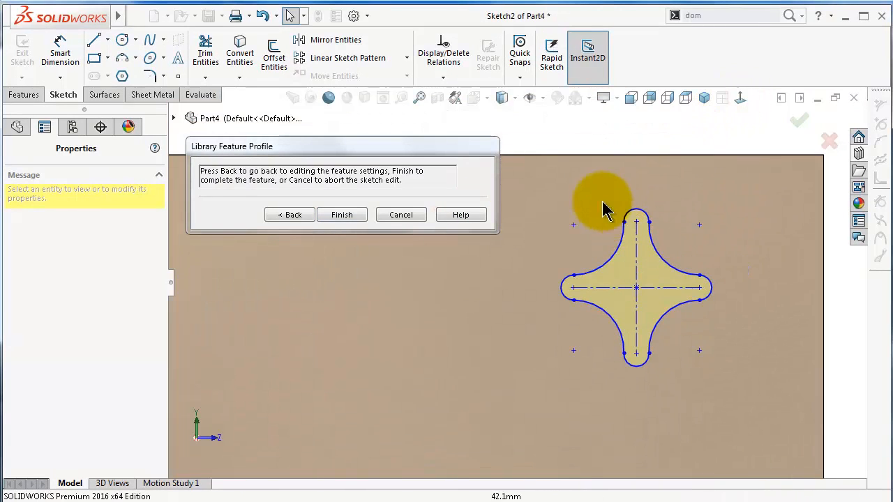
# Dimension the star cutout's centre point 10 mm from the flange's nearest vertical edge.
pyautogui.click(60, 52)
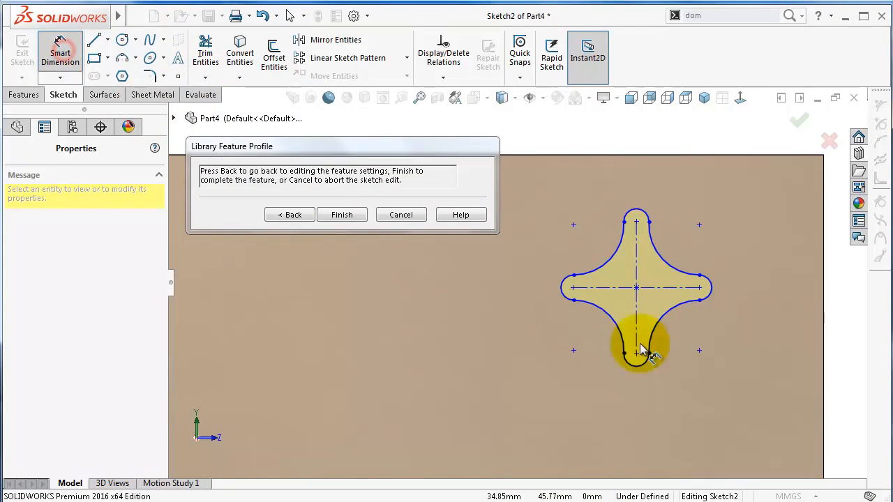
pyautogui.click(636, 288)
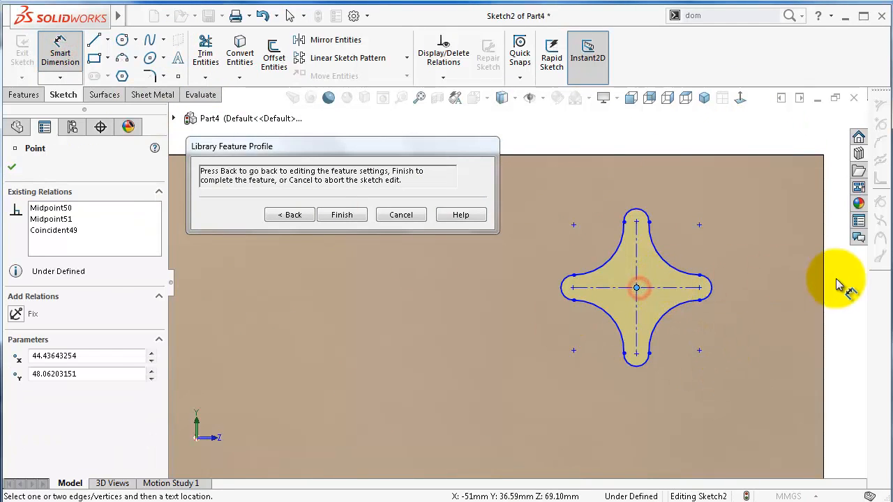
pyautogui.click(823, 286)
pyautogui.click(784, 132)
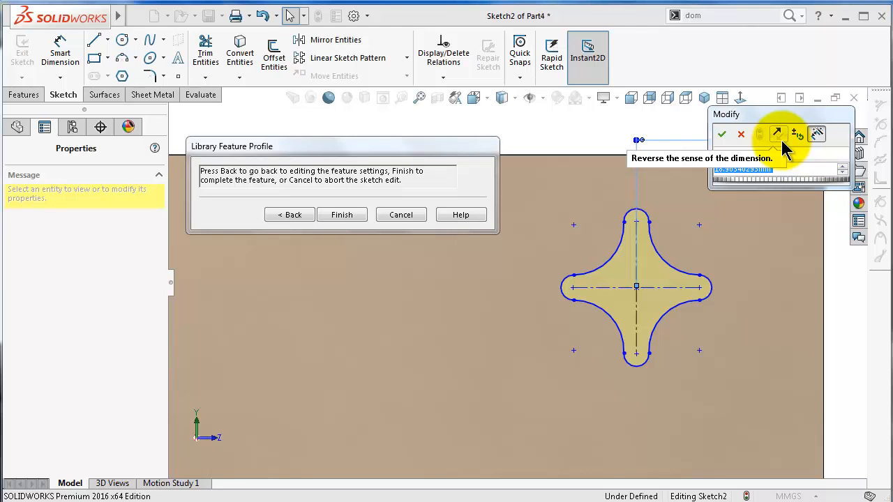
pyautogui.write('10')
pyautogui.press('Return')
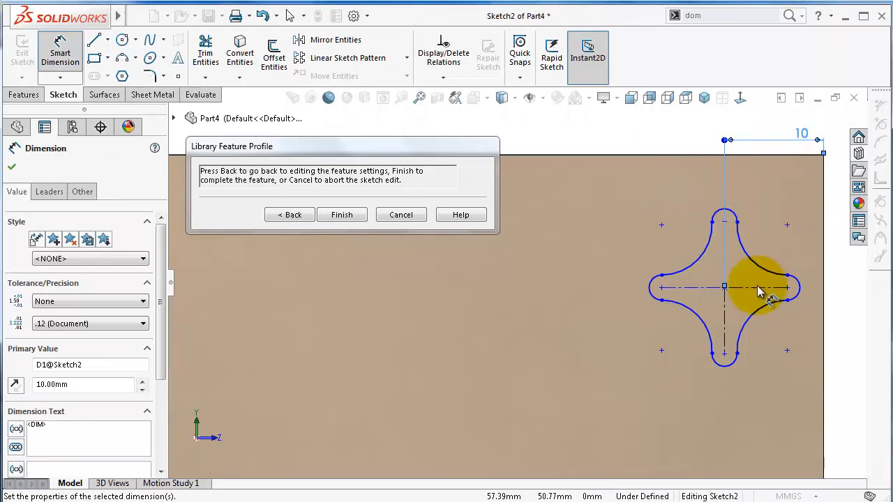
# Dimension the star cutout's horizontal centreline 10 mm from the flange's upper edge.
pyautogui.click(742, 289)
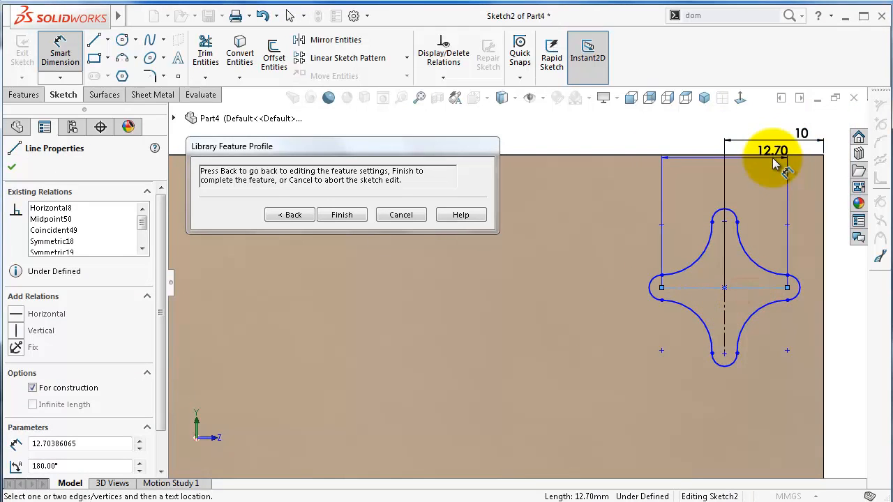
pyautogui.click(772, 154)
pyautogui.click(669, 147)
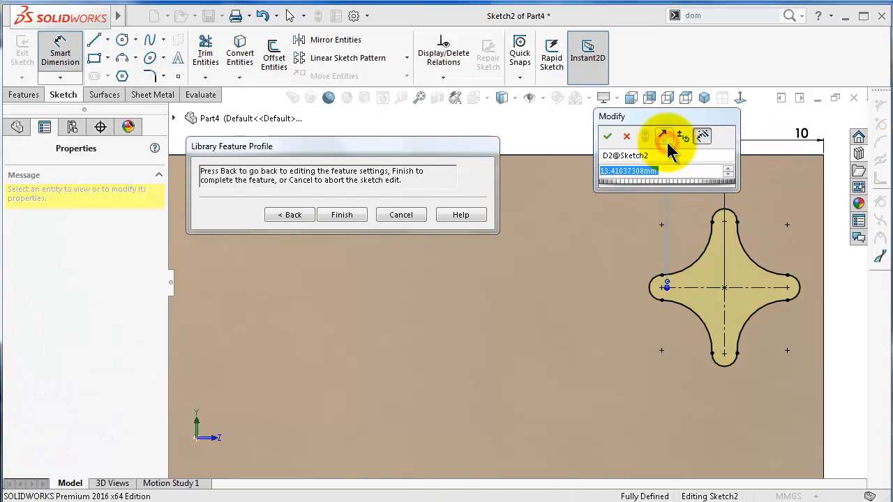
pyautogui.write('10')
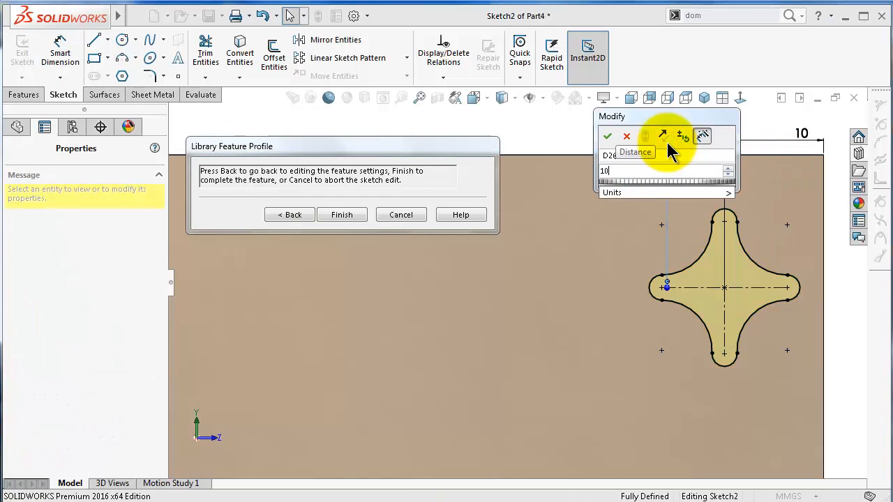
pyautogui.press('Return')
pyautogui.press('Escape')
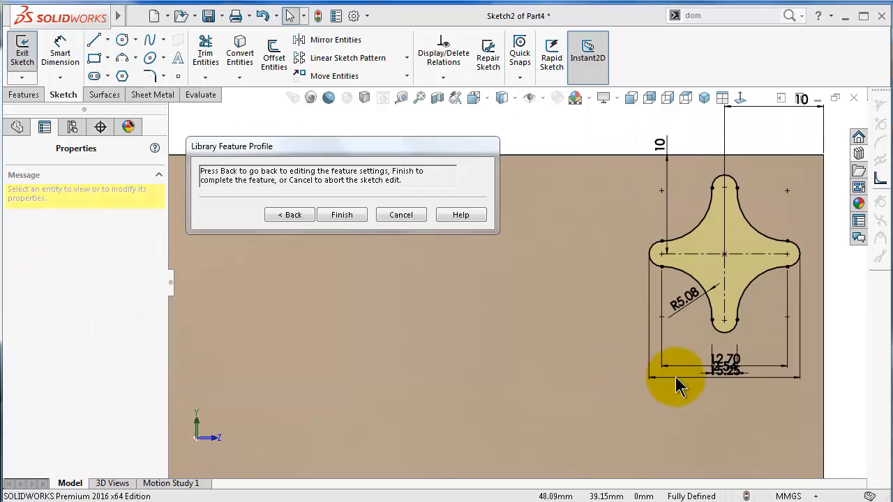
# Spread out the overlapping horizontal size dimensions below the star profile so that each can be read separately.
pyautogui.moveTo(682, 393); pyautogui.dragTo(681, 414)
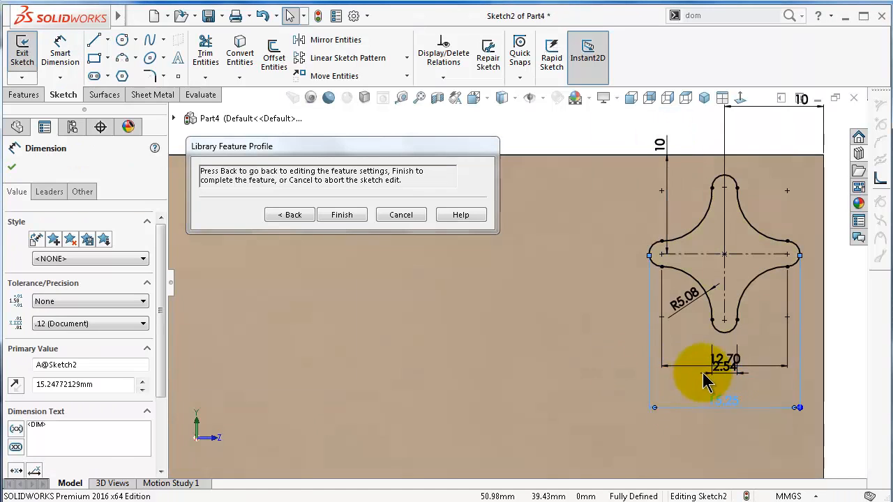
pyautogui.moveTo(726, 374); pyautogui.dragTo(725, 392)
pyautogui.click(726, 373)
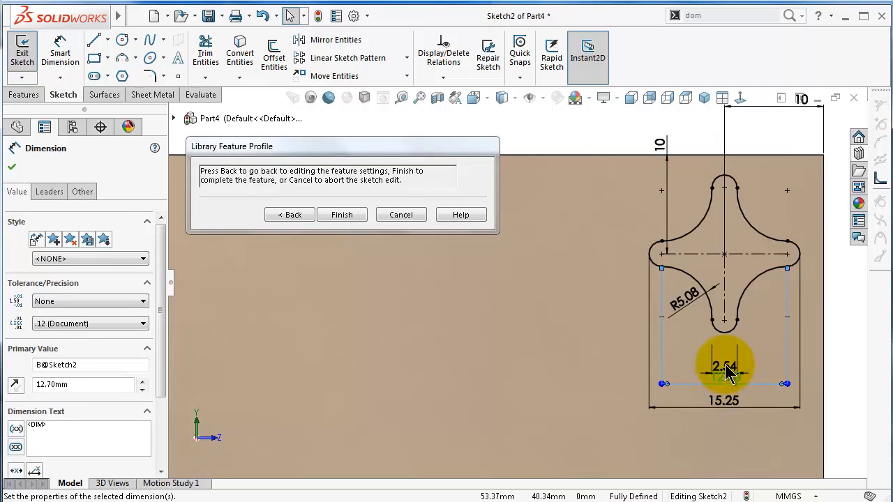
pyautogui.click(732, 352)
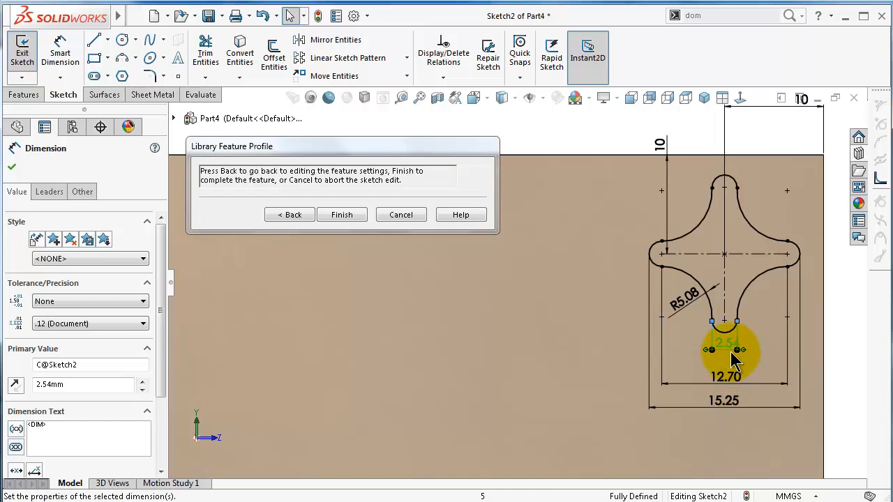
# Set the star's arm-end width to 1.5 mm and its concave arc radius to 4 mm, and finish the sw-d212 cutout.
pyautogui.doubleClick(728, 353)
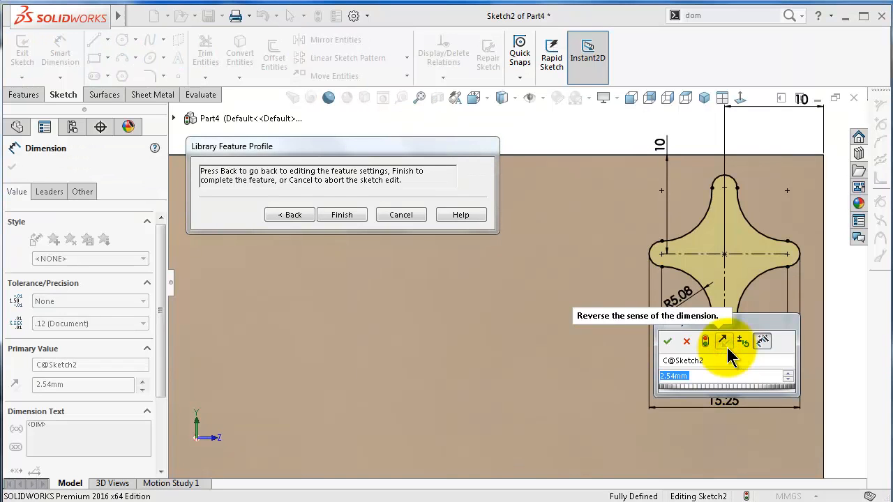
pyautogui.write('1.5')
pyautogui.press('Return')
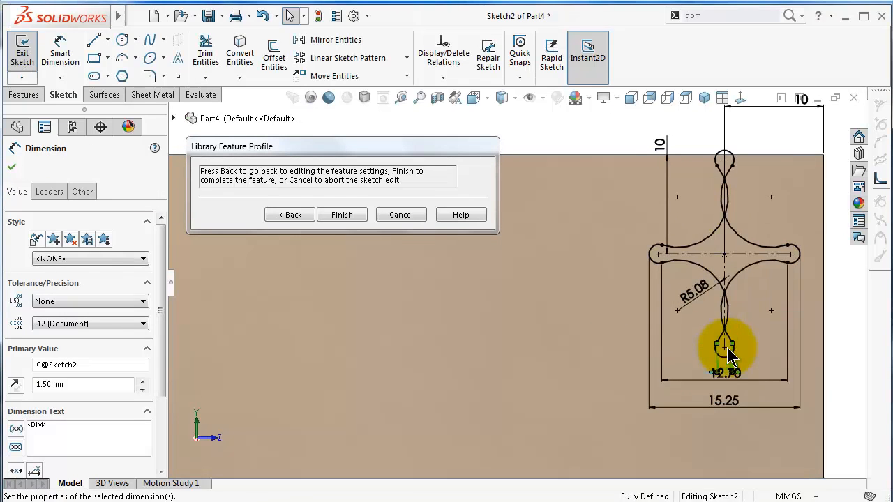
pyautogui.doubleClick(697, 294)
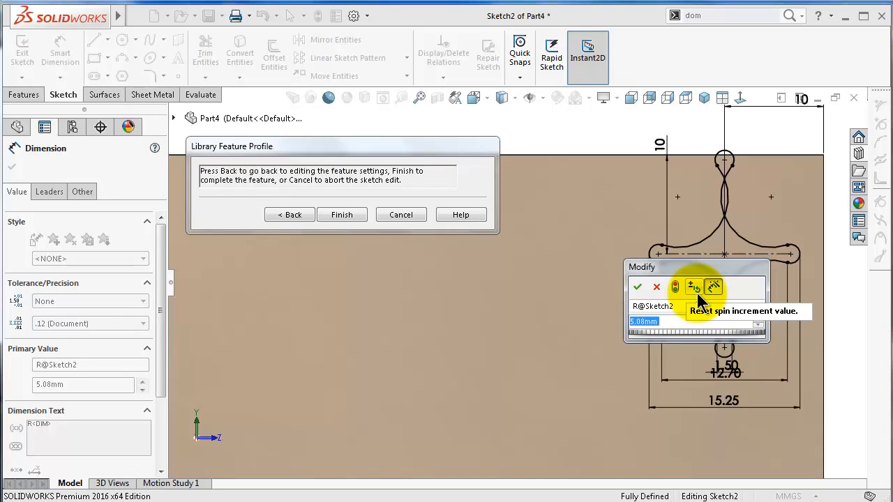
pyautogui.write('4')
pyautogui.press('Return')
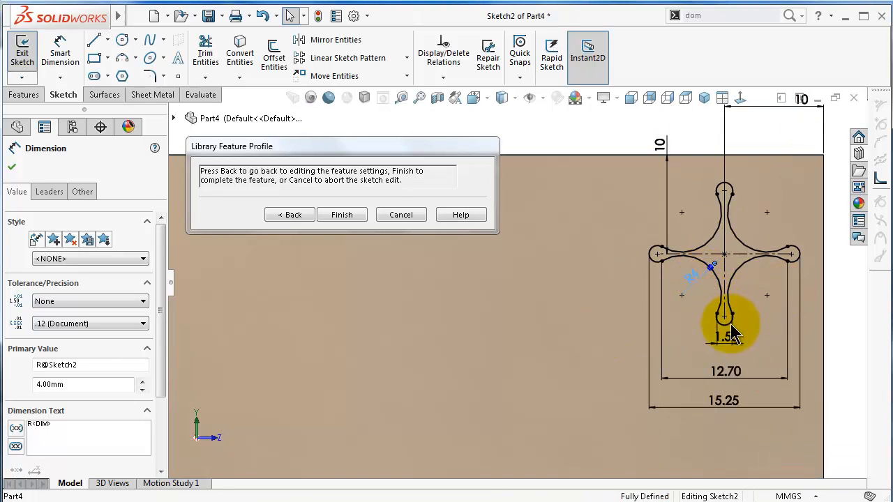
pyautogui.click(350, 215)
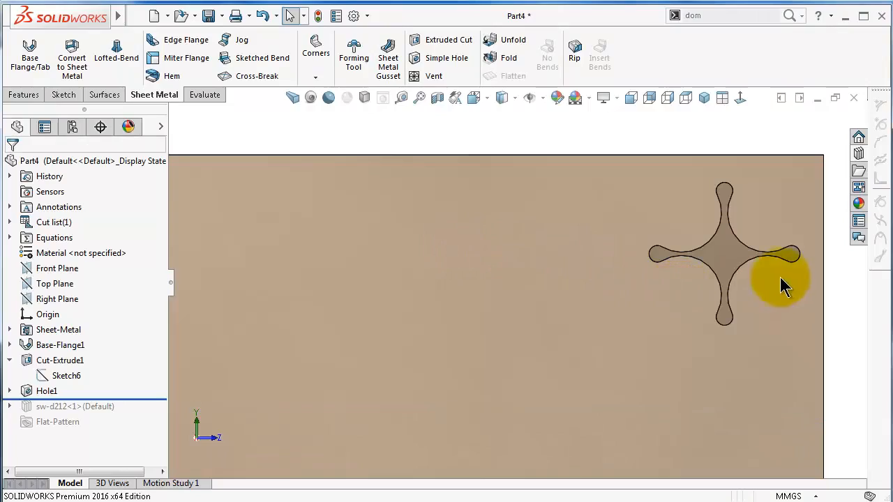
# Place the sw-a203 cutout from the Sheetmetal library folder on the flange face beside the star cutout.
pyautogui.moveTo(781, 277)
pyautogui.mouseDown(button='middle')
pyautogui.moveTo(772, 317)
pyautogui.moveTo(788, 279)
pyautogui.mouseUp(button='middle')
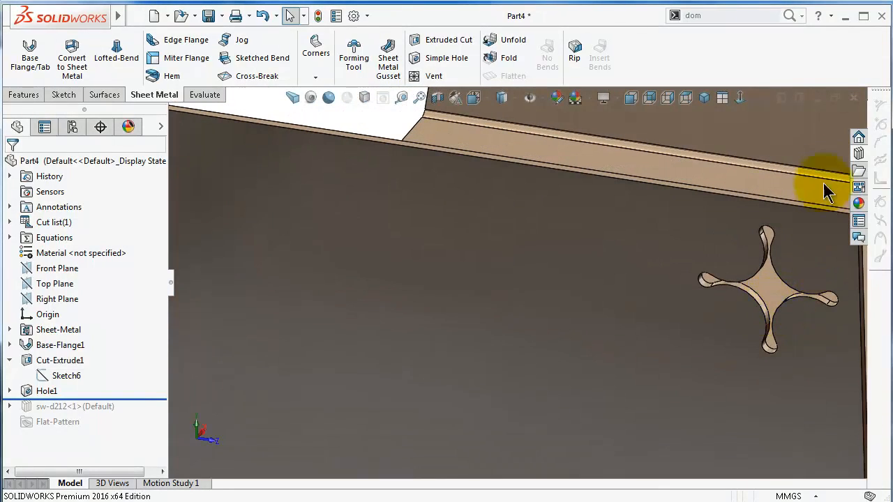
pyautogui.click(858, 153)
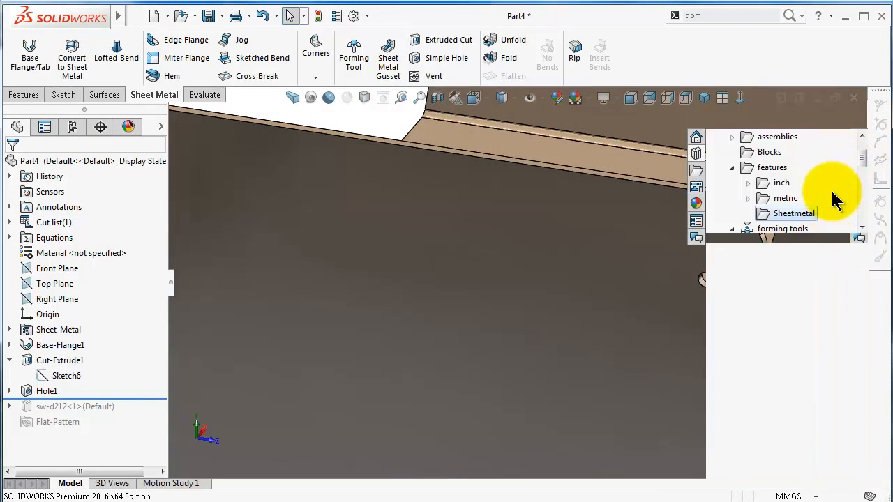
pyautogui.moveTo(858, 275); pyautogui.dragTo(857, 319)
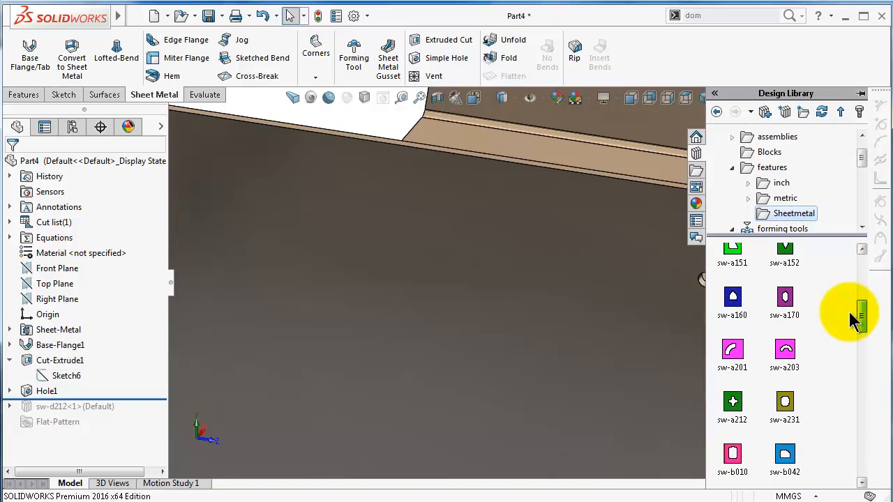
pyautogui.moveTo(791, 345); pyautogui.dragTo(434, 260)
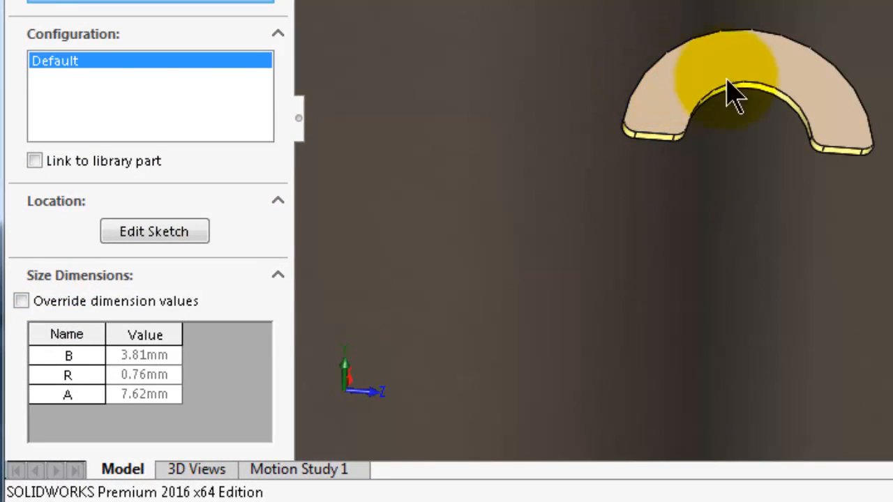
# Override the library dimensions of the sw-a203 cutout and set size dimension B to 2 mm.
pyautogui.click(21, 301)
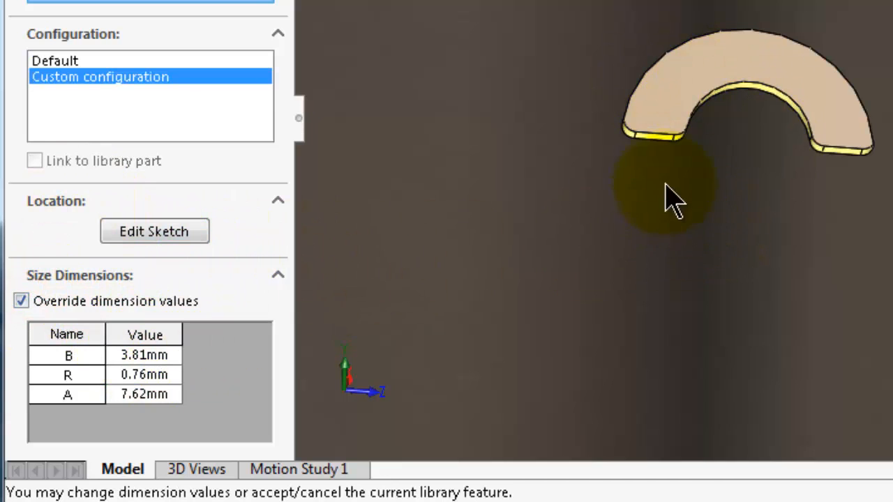
pyautogui.click(144, 356)
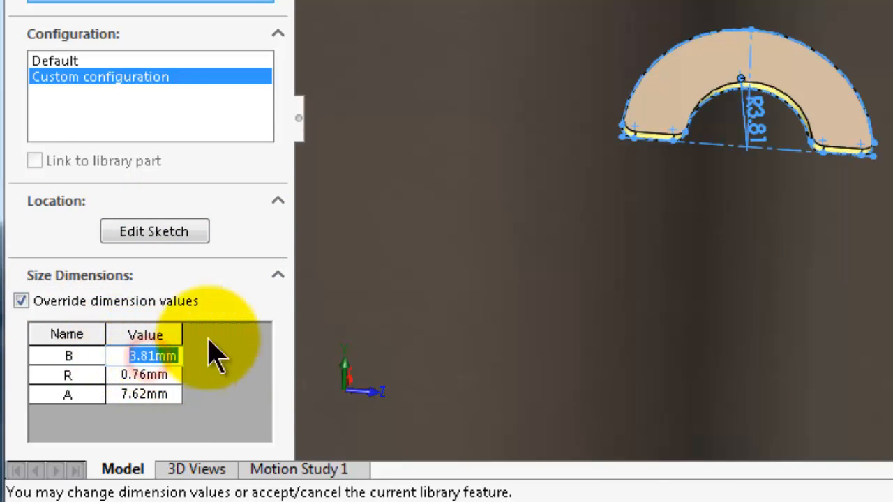
pyautogui.hotkey('ctrl', '8')
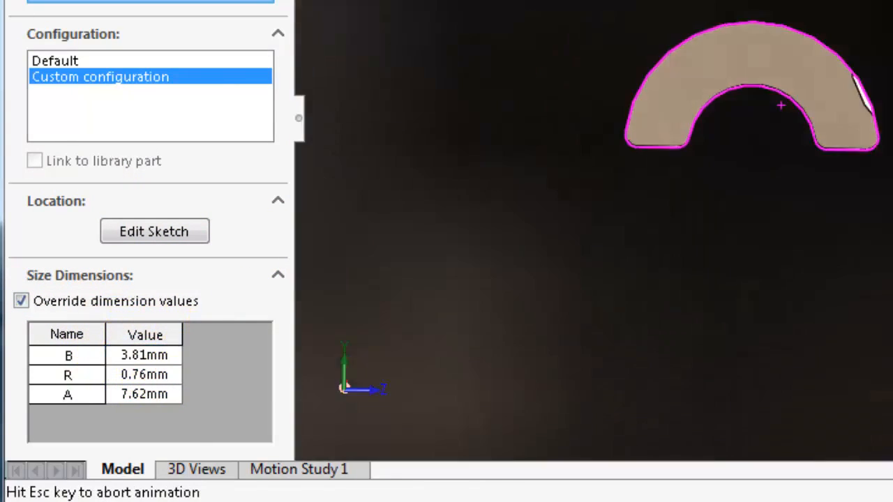
pyautogui.click(148, 356)
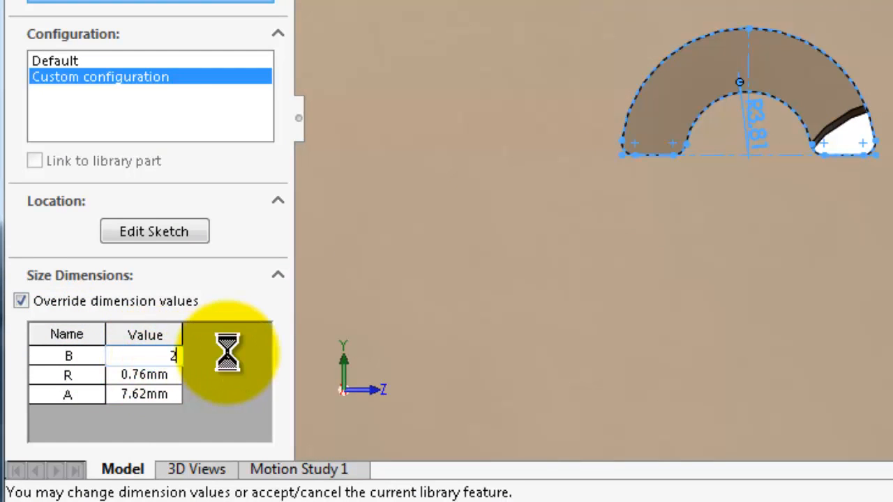
# Set the sw-a203 cutout's size dimension R to 1 mm and dimension A to 10 mm.
pyautogui.click(148, 375)
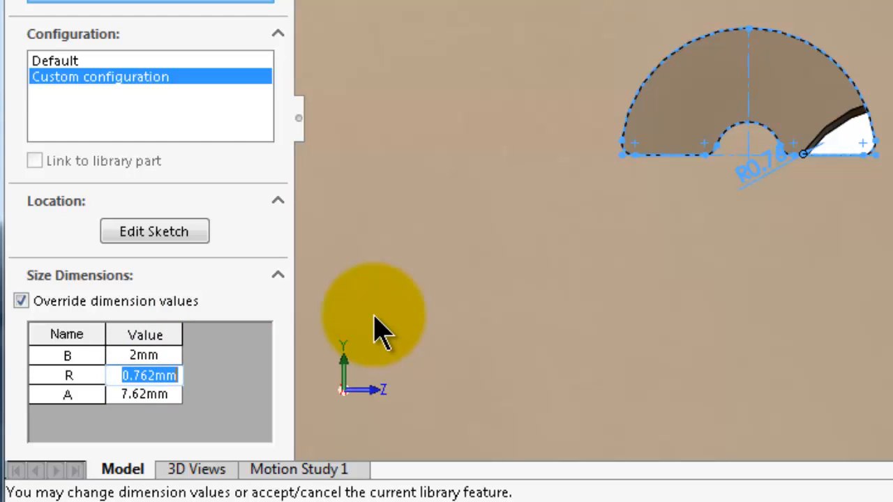
pyautogui.write('1')
pyautogui.press('Return')
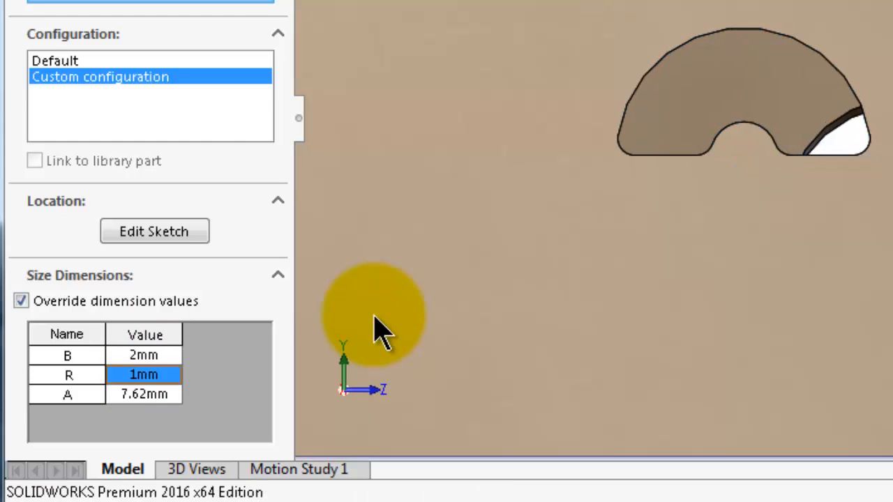
pyautogui.click(147, 395)
pyautogui.scroll(-3, 698, 195)
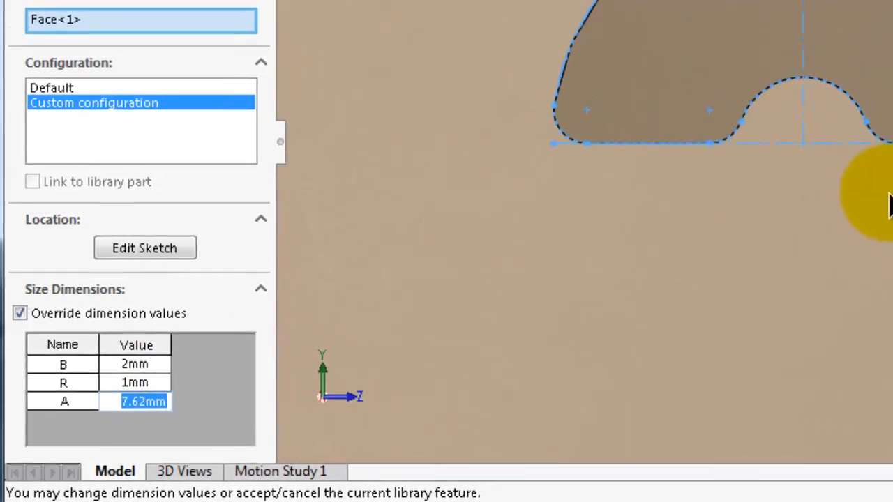
pyautogui.write('10')
pyautogui.press('Return')
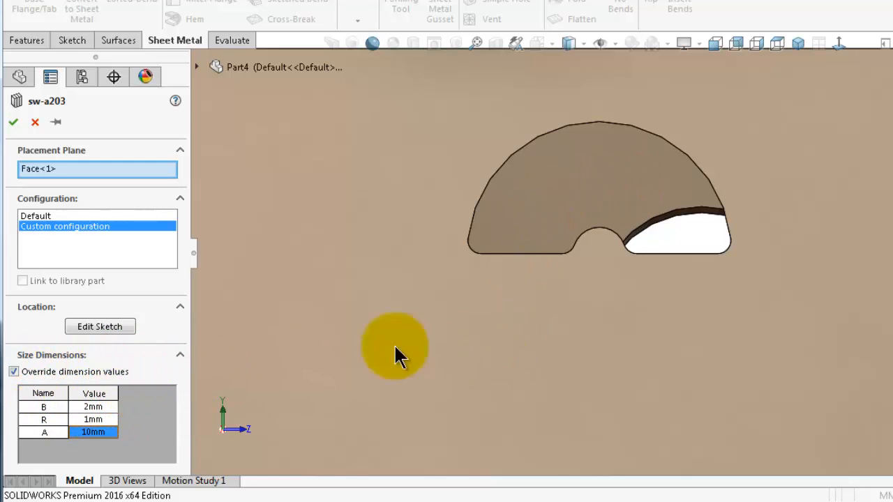
# Edit the sw-a203 cutout's location sketch and dimension the midpoint of its vertical centerline 10 mm from the flange's upper edge.
pyautogui.scroll(4, 667, 293)
pyautogui.scroll(-3, 733, 238)
pyautogui.scroll(1, 729, 238)
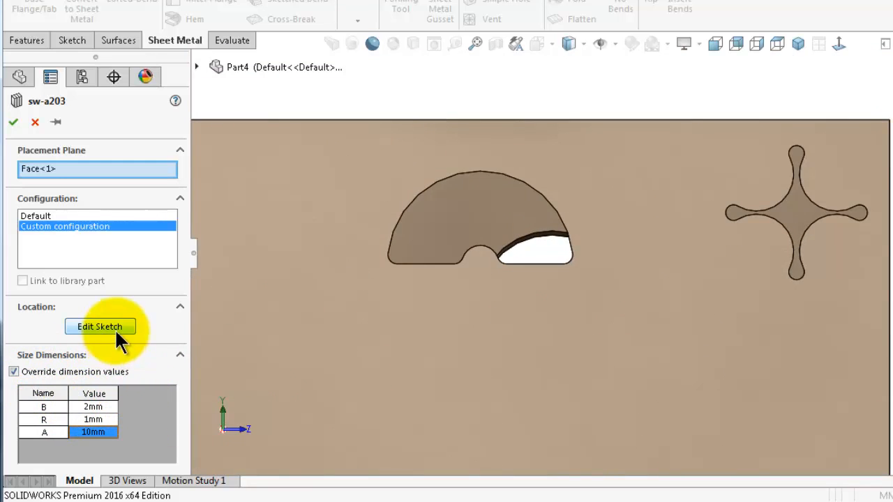
pyautogui.click(116, 327)
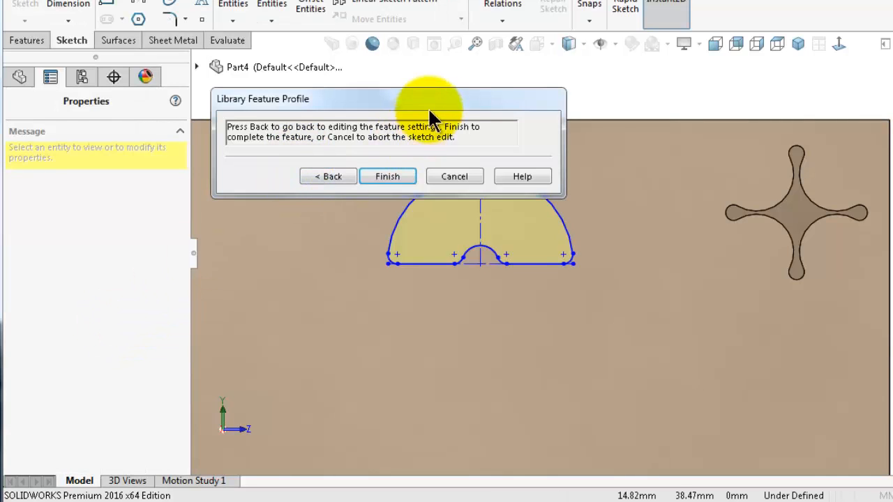
pyautogui.moveTo(429, 115); pyautogui.dragTo(777, 156)
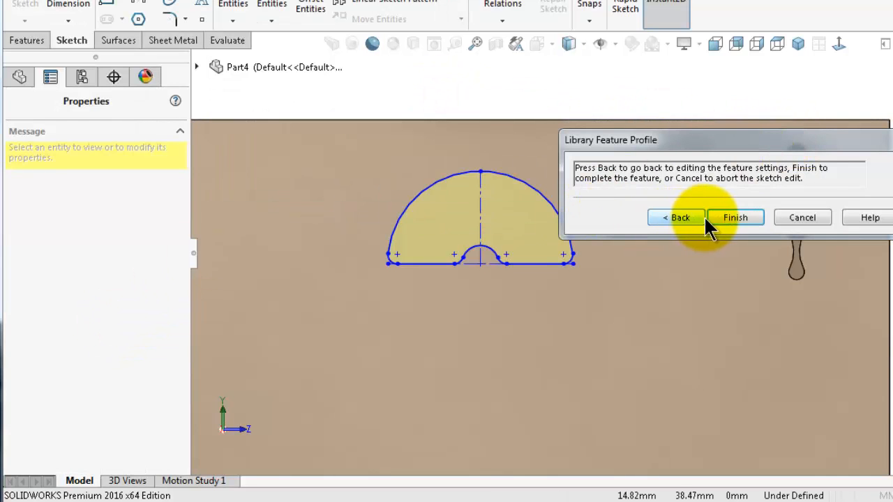
pyautogui.click(68, 5)
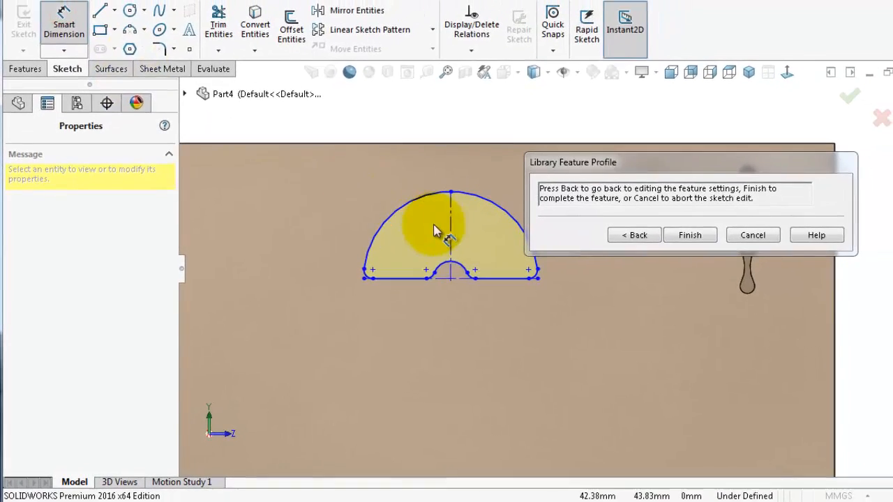
pyautogui.click(445, 238)
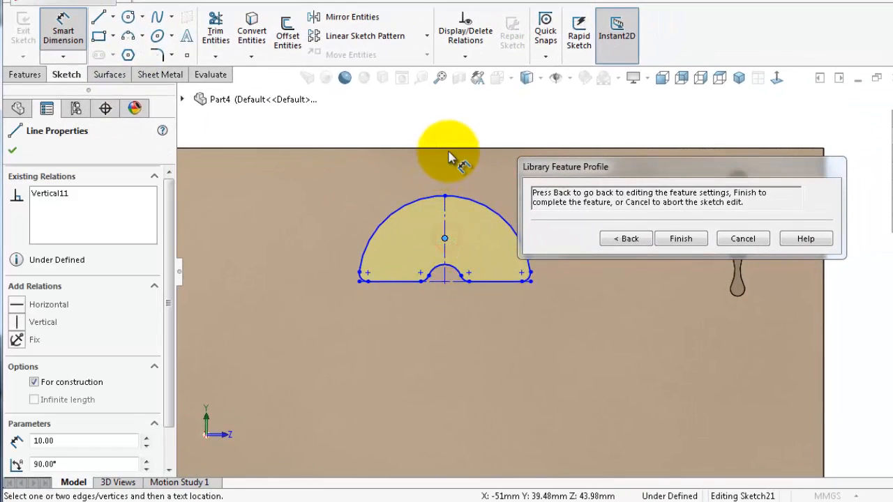
pyautogui.click(449, 148)
pyautogui.click(388, 110)
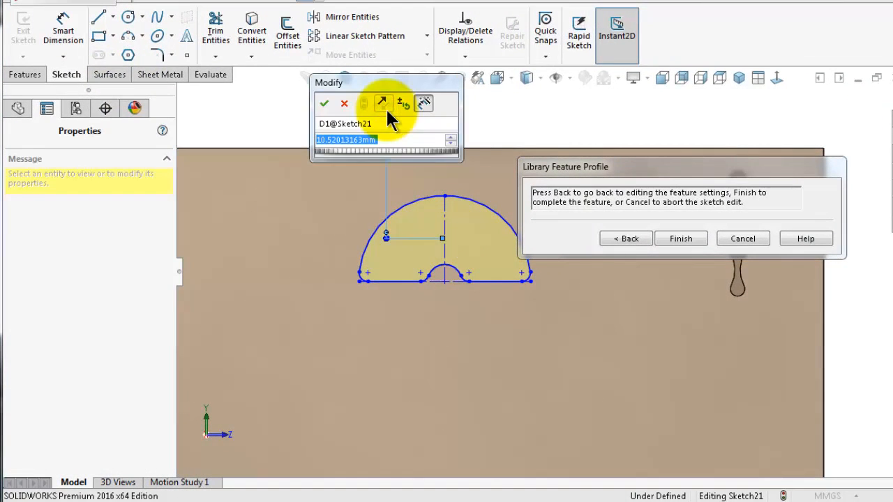
pyautogui.write('10')
pyautogui.press('Return')
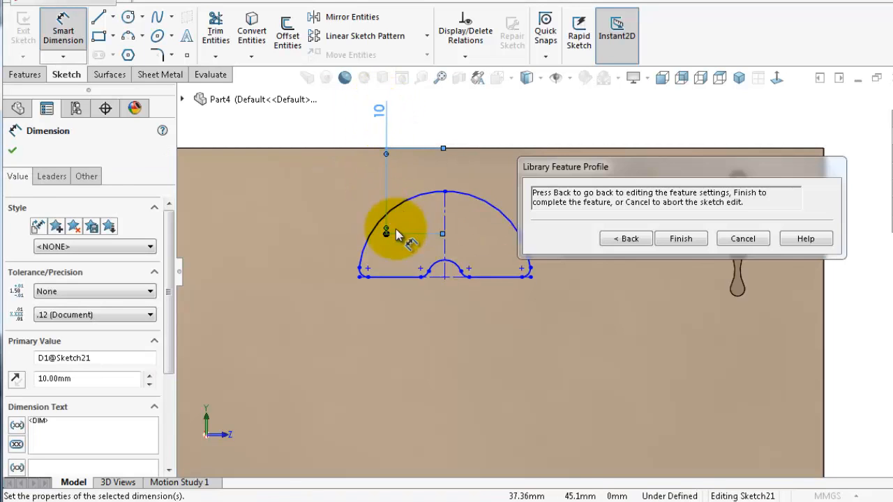
# Dimension the horizontal distance between the sw-a203 cutout's vertical centerline and the flange's left edge.
pyautogui.click(447, 255)
pyautogui.press('f')
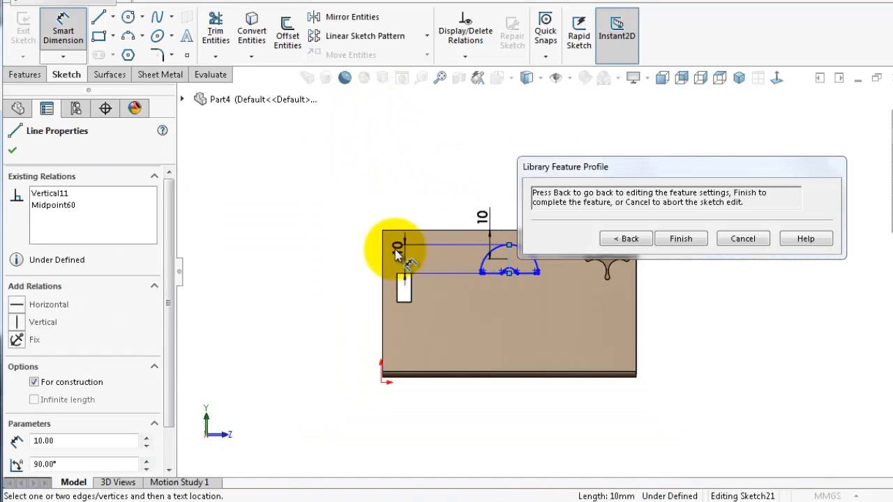
pyautogui.click(383, 257)
pyautogui.click(392, 208)
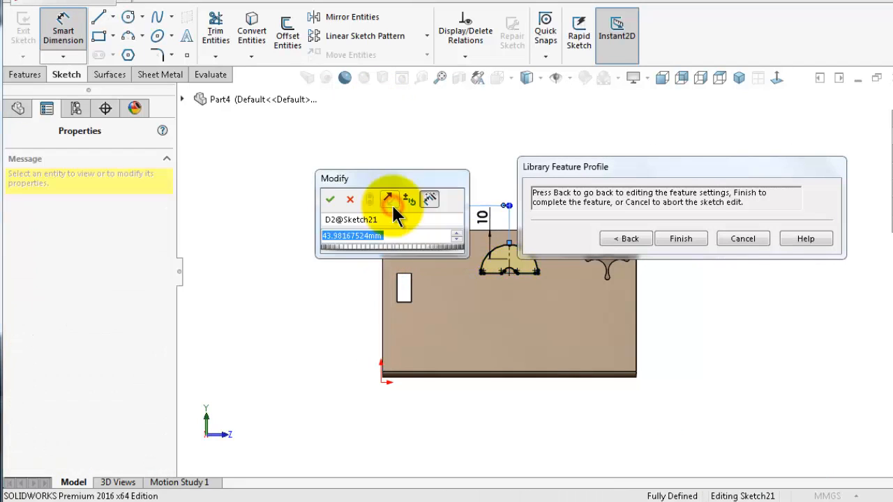
# Try to set the sw-a203 cutout's distance from the flange's left edge to 30 mm.
pyautogui.write('30')
pyautogui.press('Return')
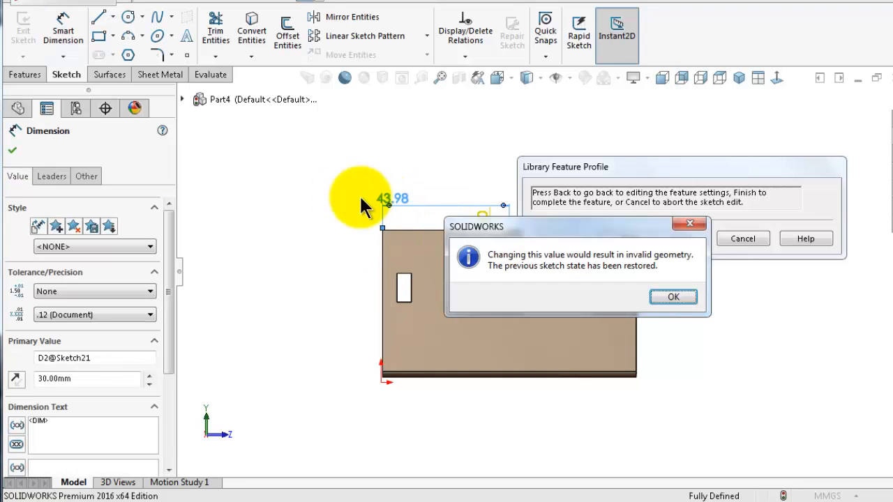
pyautogui.click(664, 299)
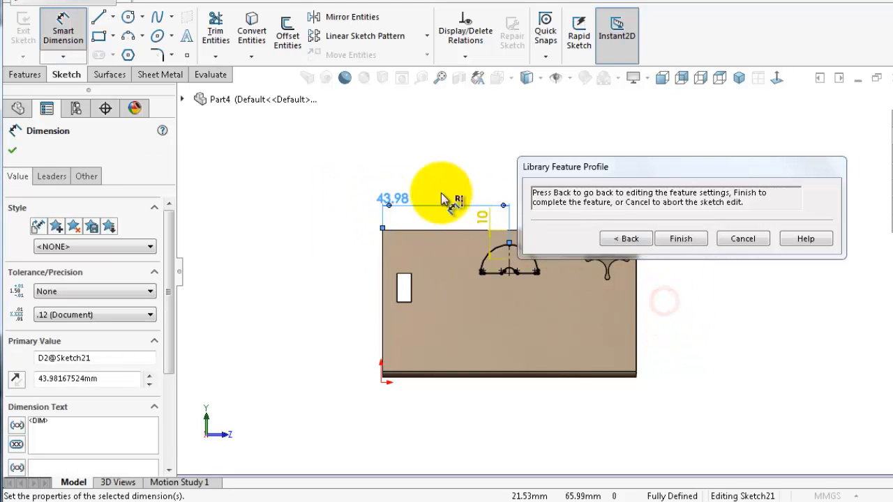
pyautogui.click(393, 200)
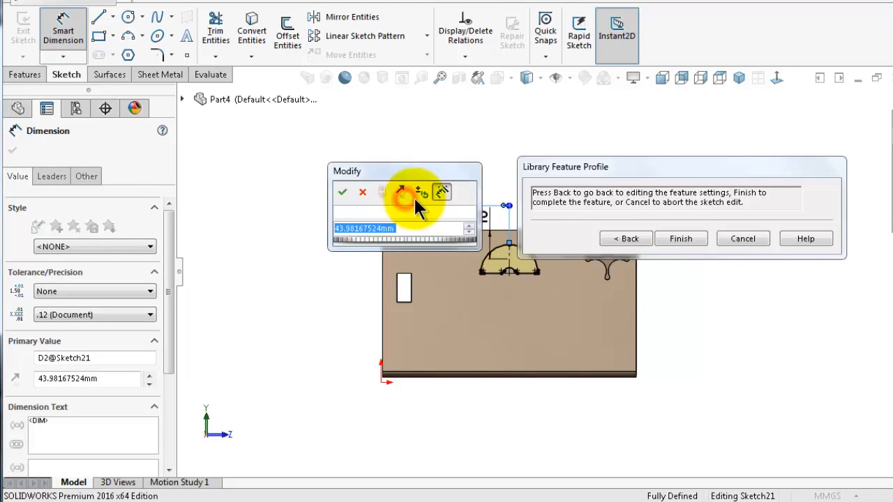
pyautogui.click(344, 192)
pyautogui.click(659, 291)
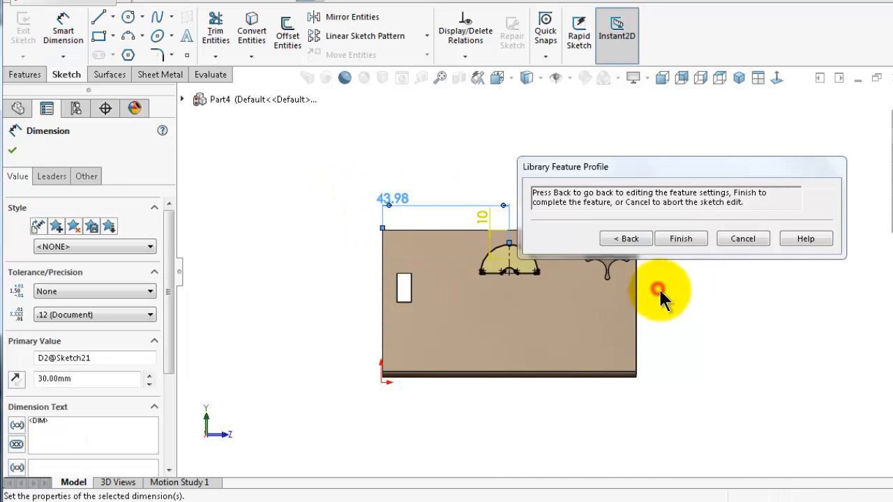
# Set the sw-a203 cutout's distance from the flange's left edge to 40 mm and finish the library feature.
pyautogui.doubleClick(401, 203)
pyautogui.write('40')
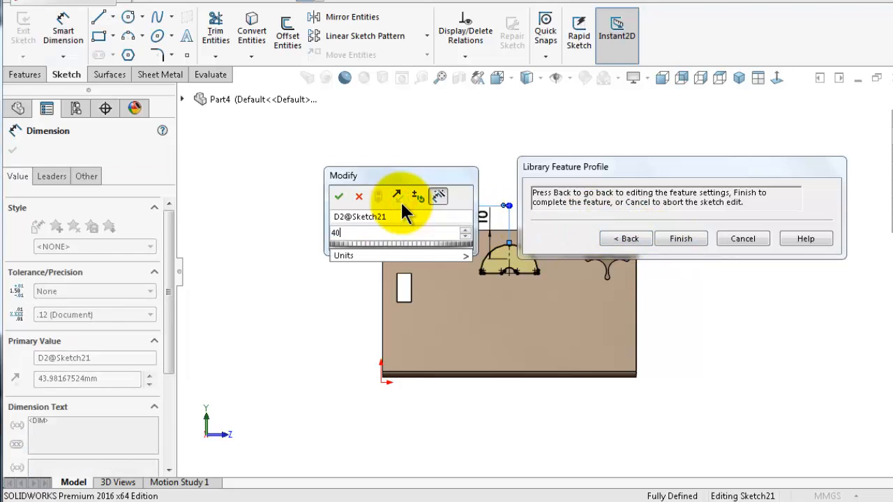
pyautogui.press('Return')
pyautogui.click(446, 144)
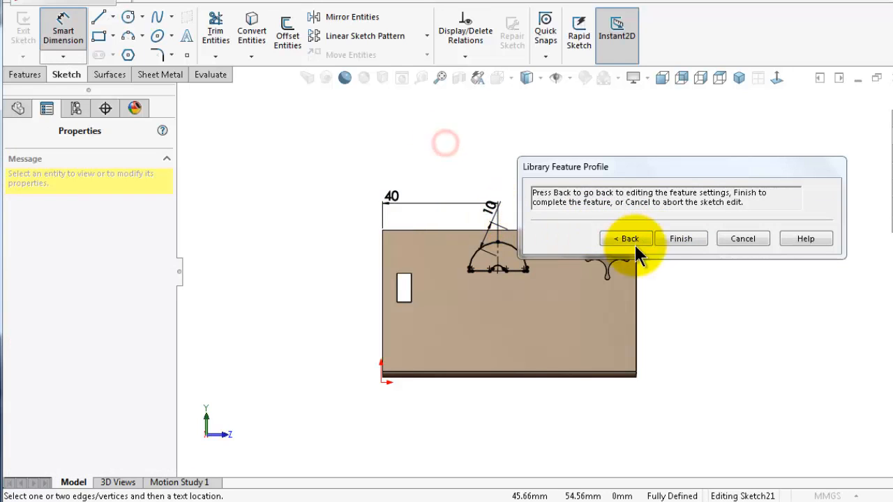
pyautogui.click(665, 239)
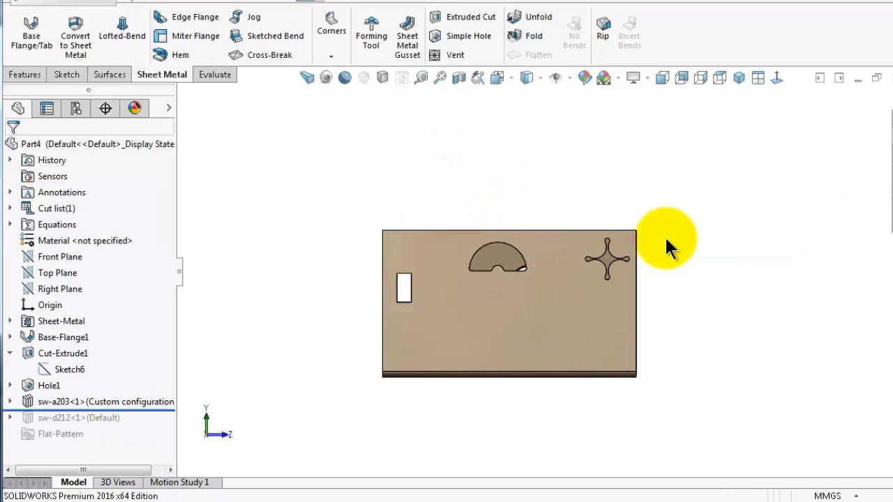
pyautogui.moveTo(656, 250); pyautogui.dragTo(654, 253, button='middle')
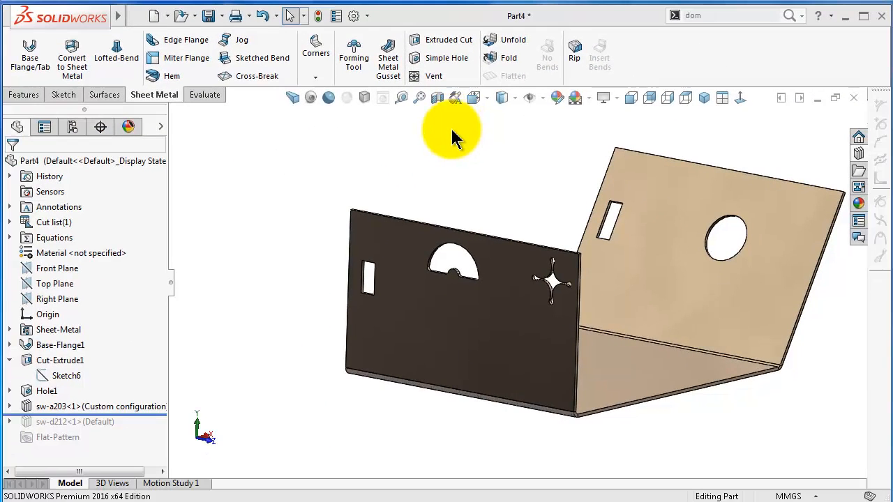
# Create a new part and sketch a circle about 182 mm in diameter on the Top Plane, centred on the origin.
pyautogui.click(155, 17)
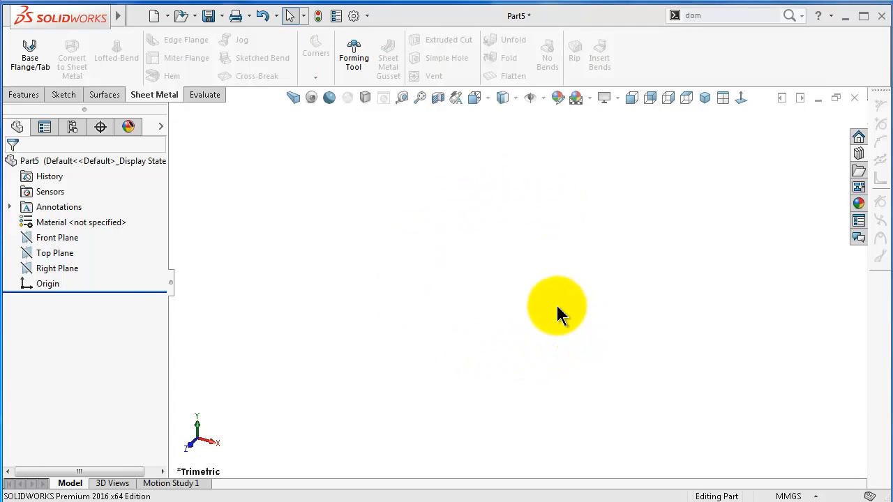
pyautogui.click(62, 253)
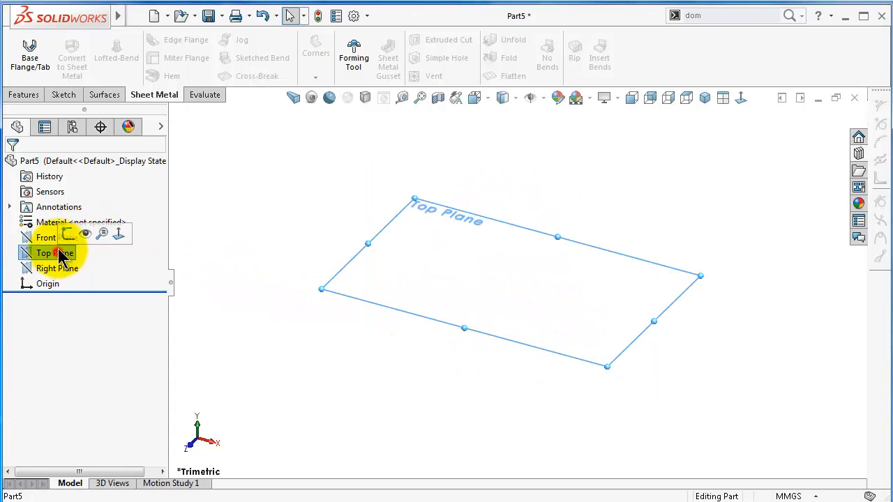
pyautogui.click(67, 232)
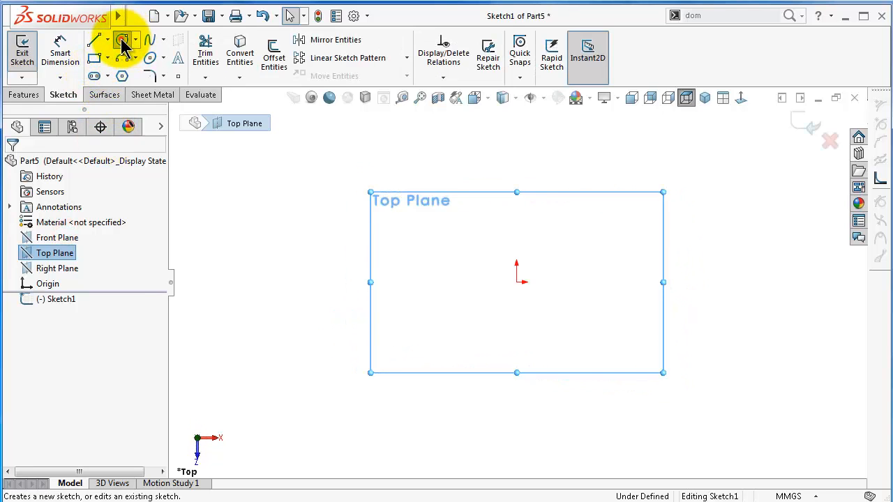
pyautogui.click(122, 40)
pyautogui.moveTo(517, 282); pyautogui.dragTo(401, 190)
# Dimension the circle's diameter as 150 mm.
pyautogui.moveTo(270, 324); pyautogui.dragTo(289, 205, button='right')
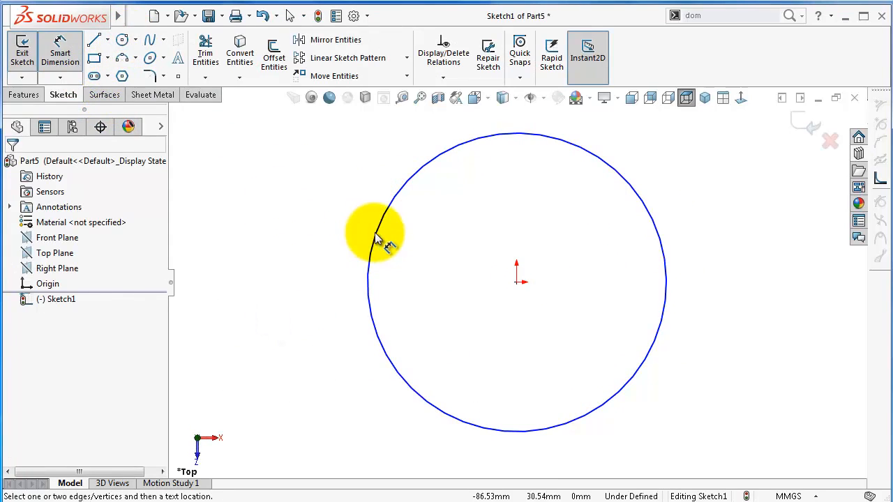
pyautogui.click(374, 236)
pyautogui.click(312, 234)
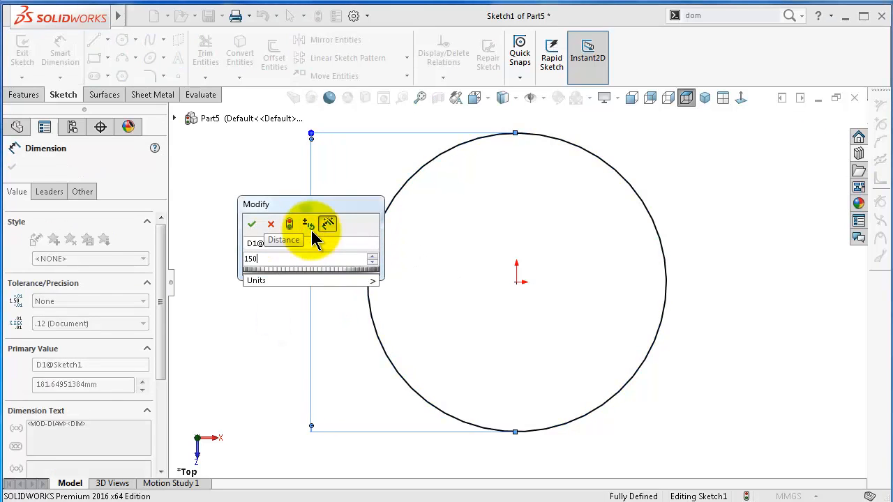
pyautogui.press('Return')
# Create a sheet metal base flange from the 150 mm circle sketch.
pyautogui.moveTo(309, 235); pyautogui.dragTo(498, 313, button='middle')
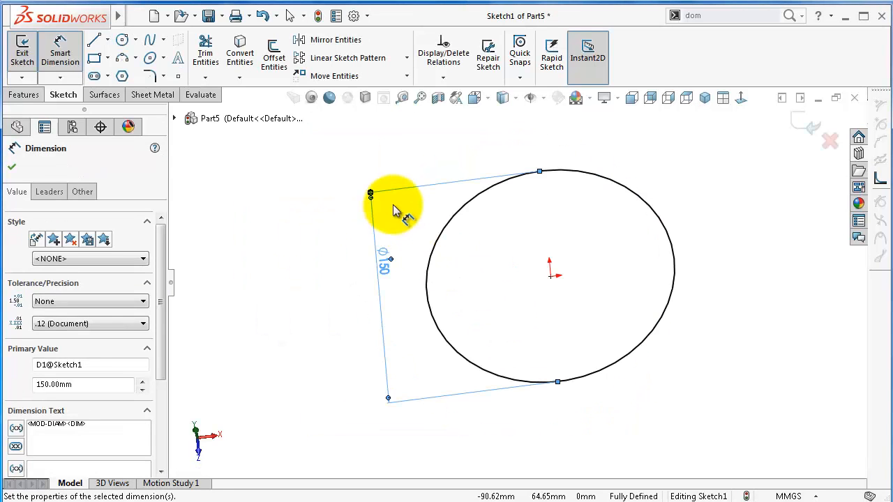
pyautogui.click(141, 96)
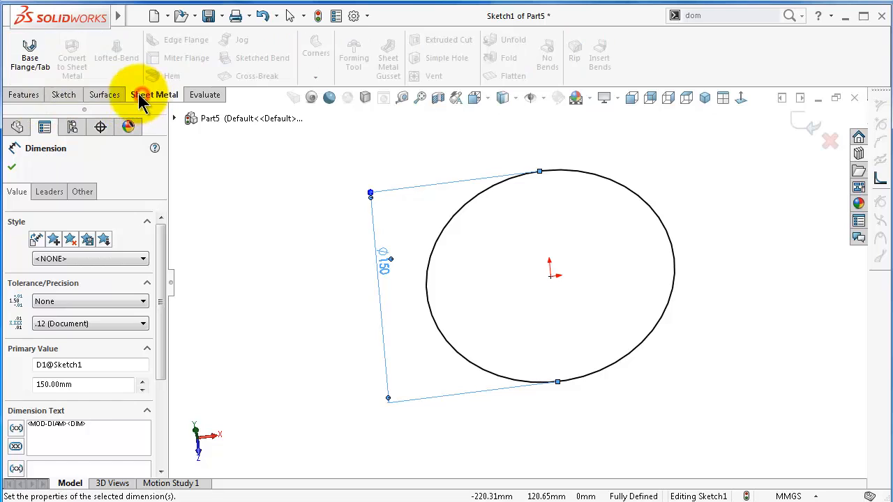
pyautogui.click(29, 49)
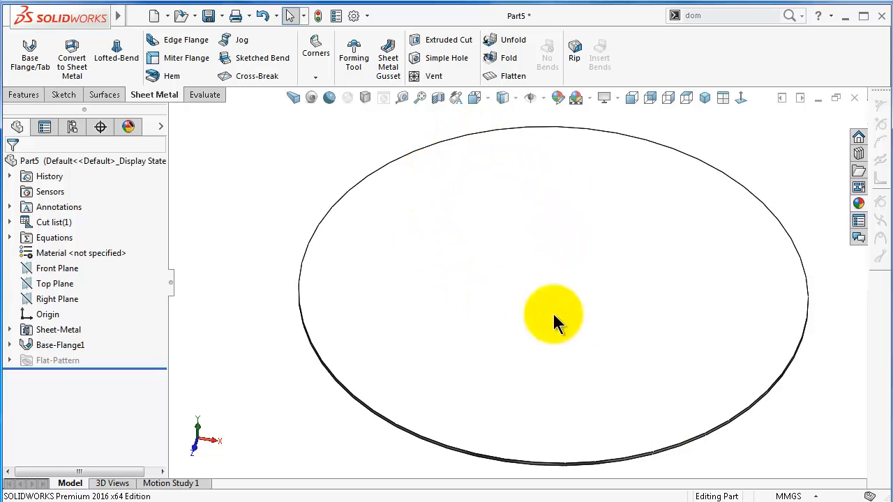
# Start a sketch on the disc's upper face and draw a circle about 127 mm in diameter centred on the origin.
pyautogui.click(434, 76)
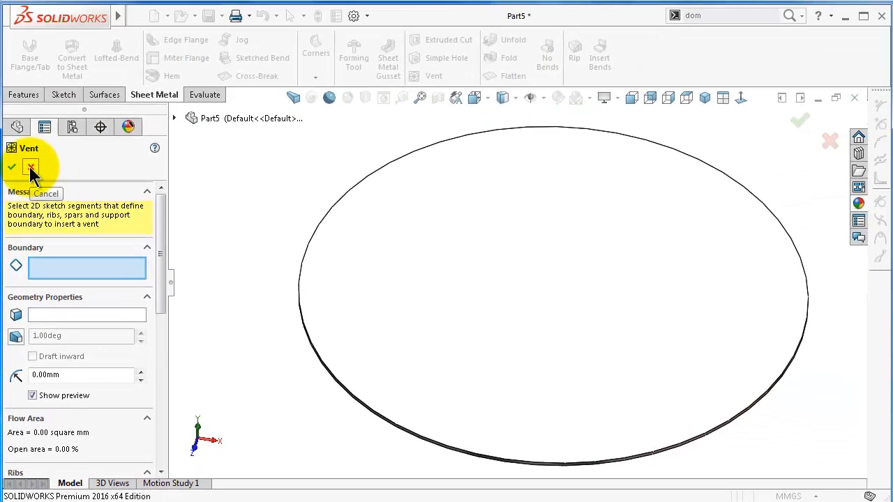
pyautogui.click(29, 167)
pyautogui.click(614, 271)
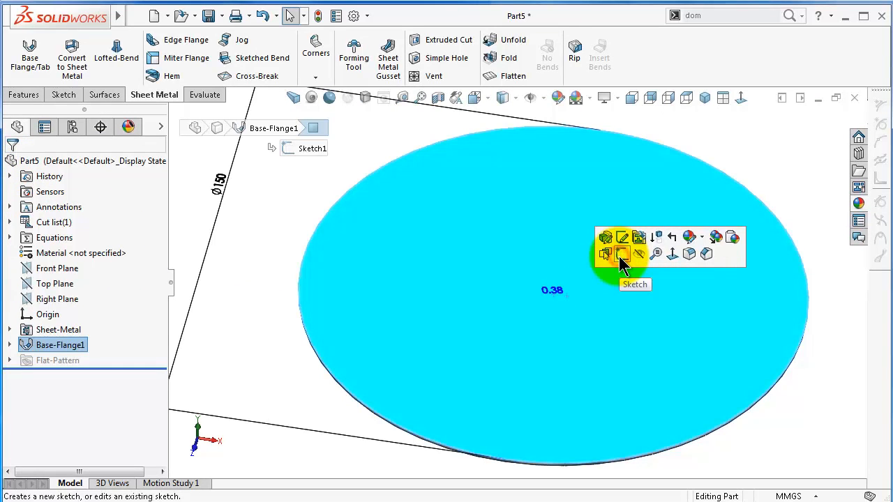
pyautogui.click(621, 255)
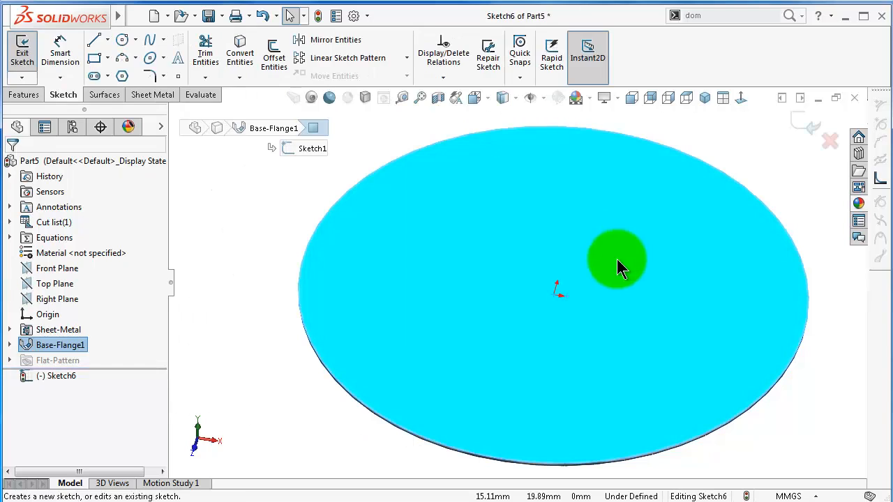
pyautogui.click(738, 101)
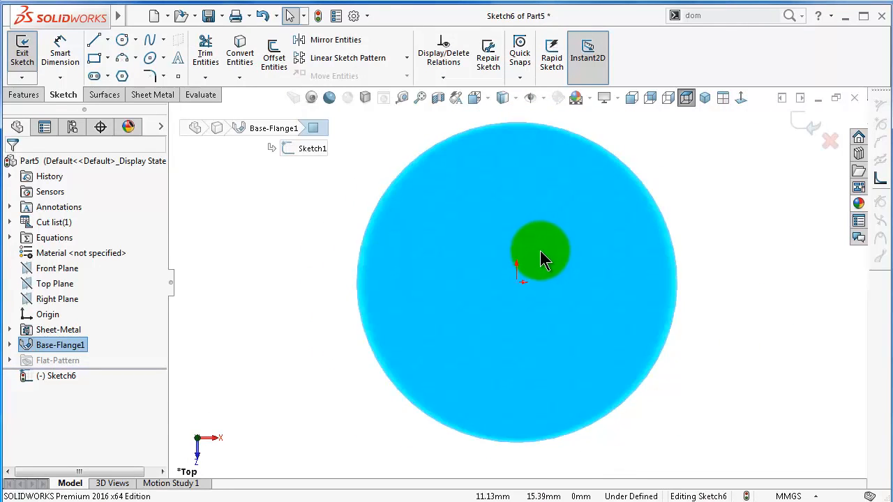
pyautogui.click(123, 42)
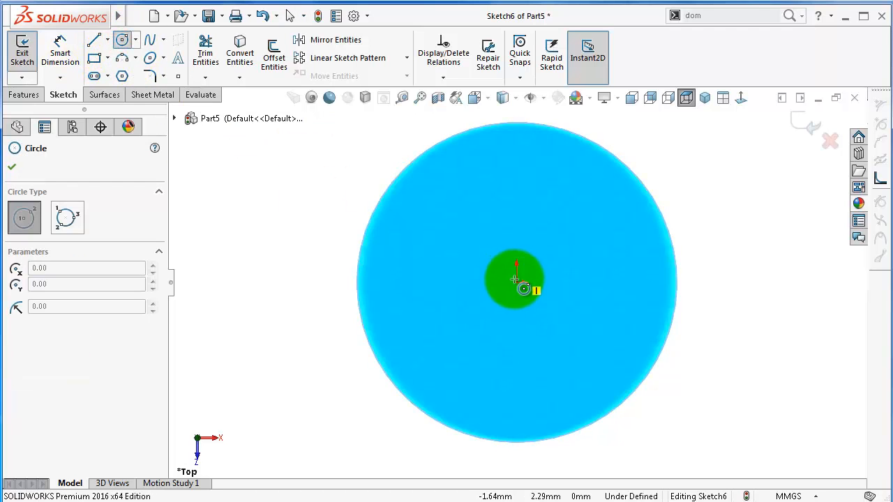
pyautogui.moveTo(516, 281); pyautogui.dragTo(468, 157)
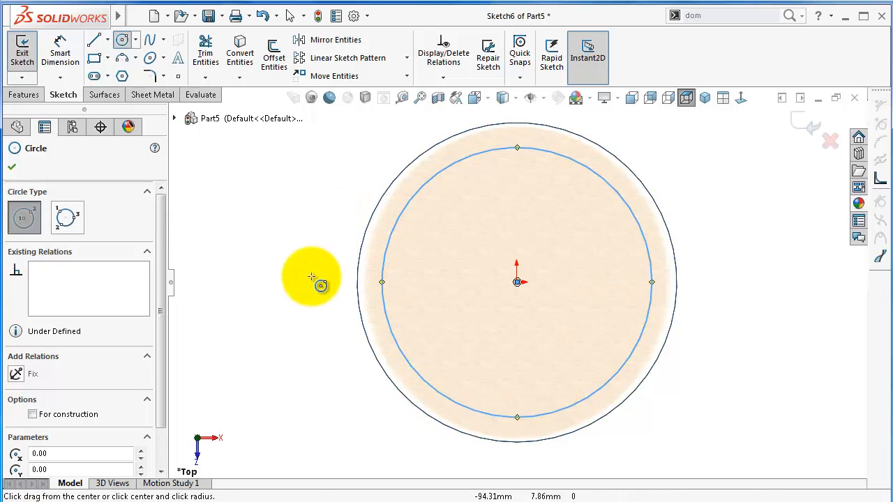
# Dimension the inner circle's diameter as 125 mm.
pyautogui.moveTo(306, 295); pyautogui.dragTo(335, 221, button='right')
pyautogui.click(390, 233)
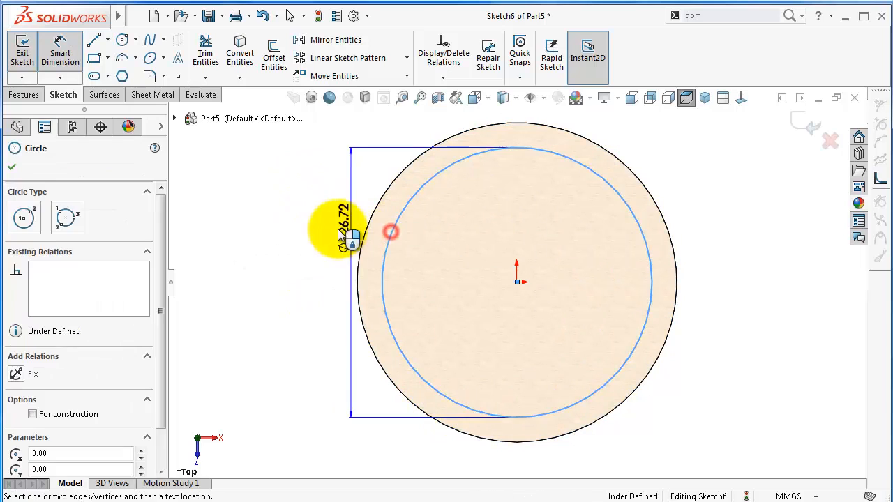
pyautogui.click(330, 230)
pyautogui.write('125')
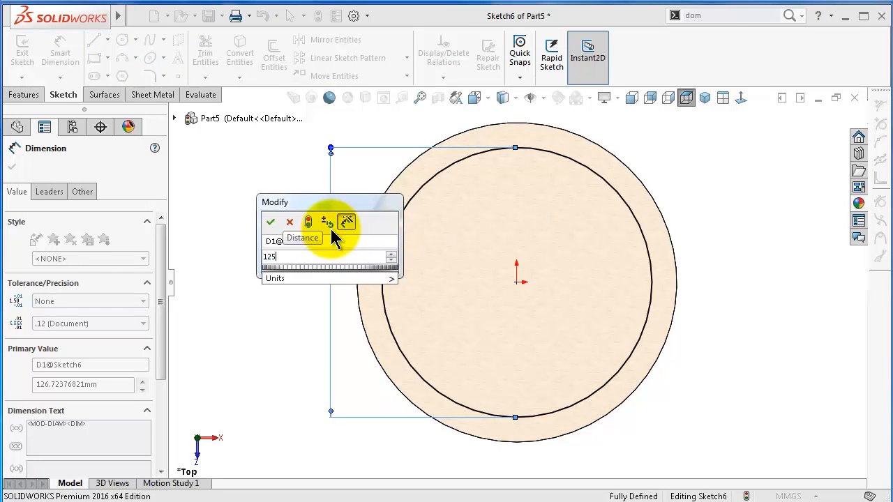
pyautogui.press('Return')
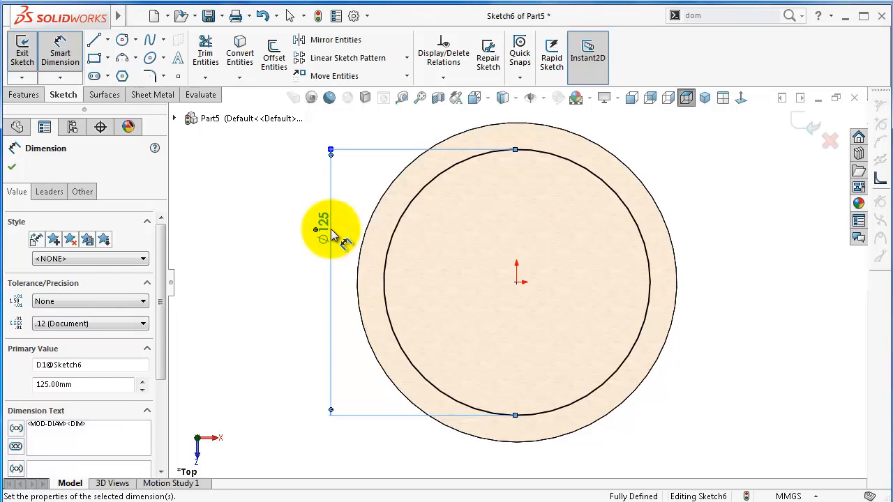
# Draw a horizontal line 125 mm long through the origin, across the inner circle from edge to edge.
pyautogui.click(108, 40)
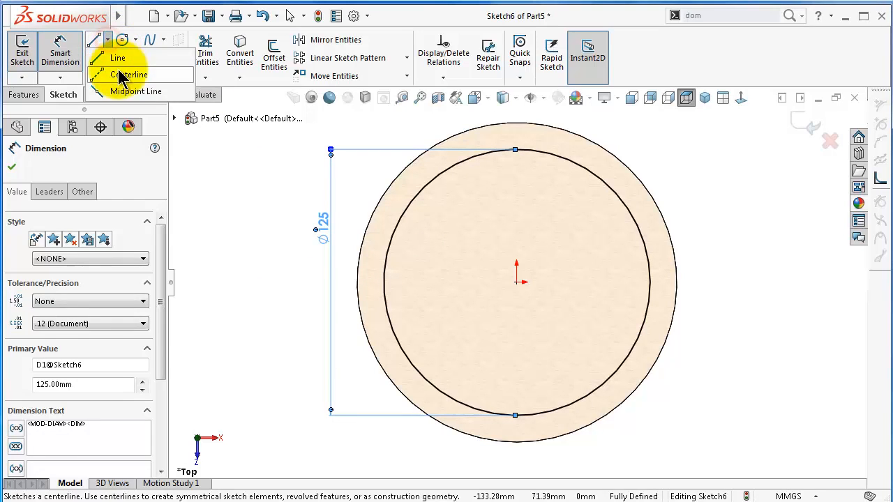
pyautogui.click(114, 58)
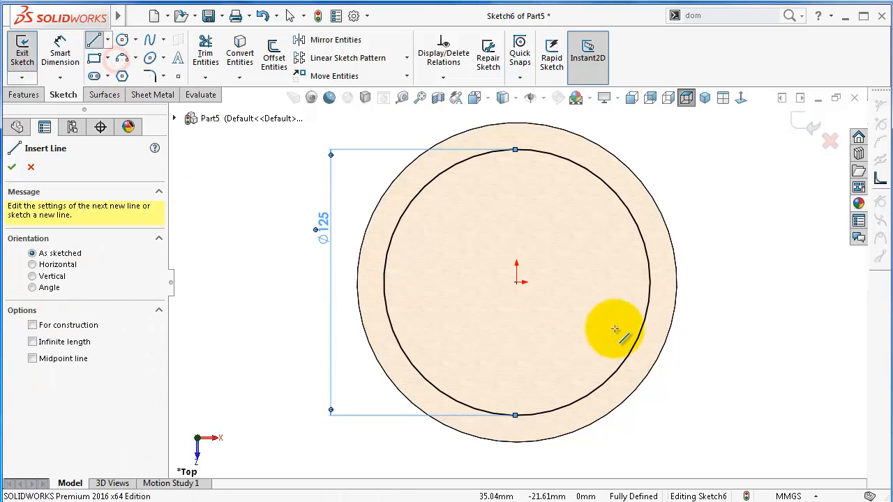
pyautogui.click(650, 282)
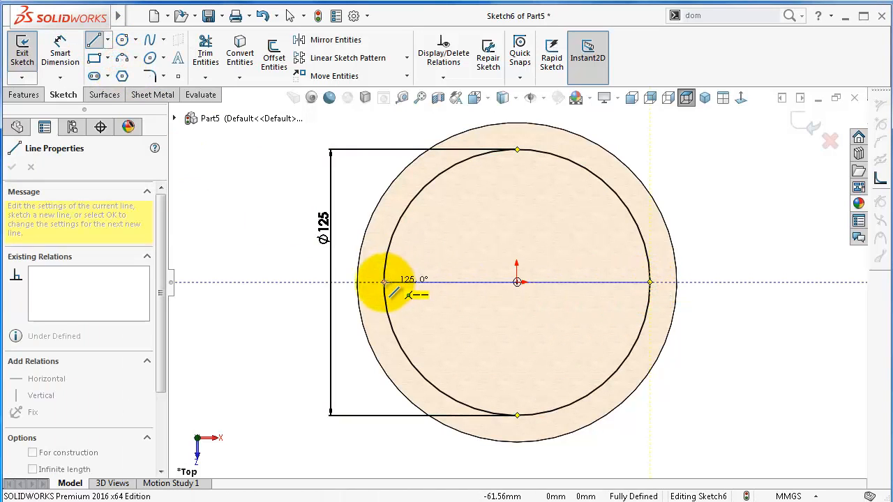
pyautogui.click(384, 282)
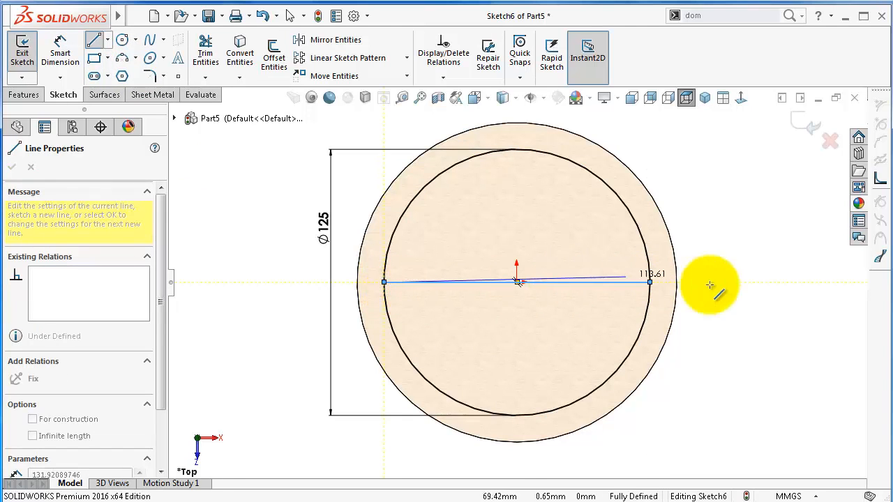
pyautogui.doubleClick(253, 297)
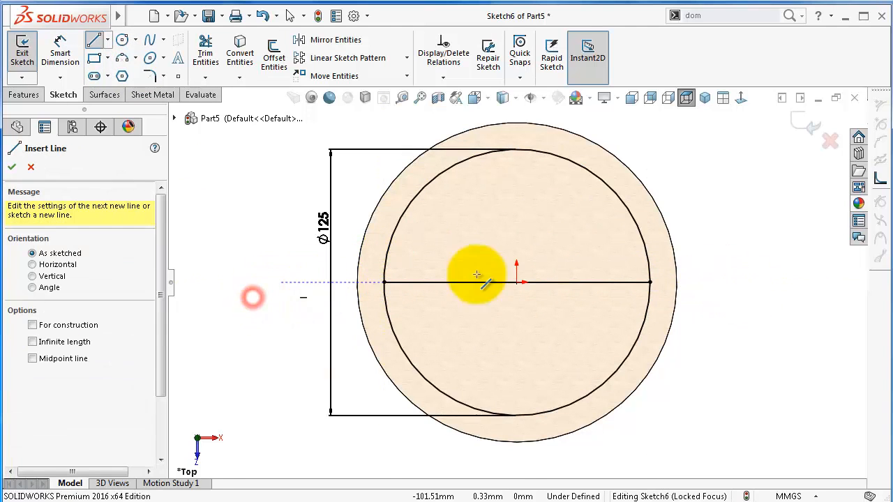
# Linear-pattern the horizontal centre line upward along the Y-axis with 10 mm spacing and 6 instances.
pyautogui.click(334, 58)
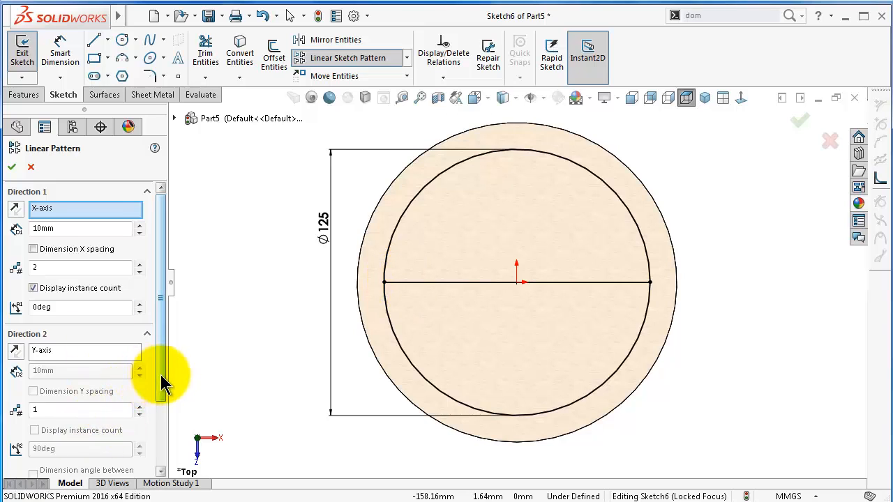
pyautogui.moveTo(163, 377); pyautogui.dragTo(179, 434)
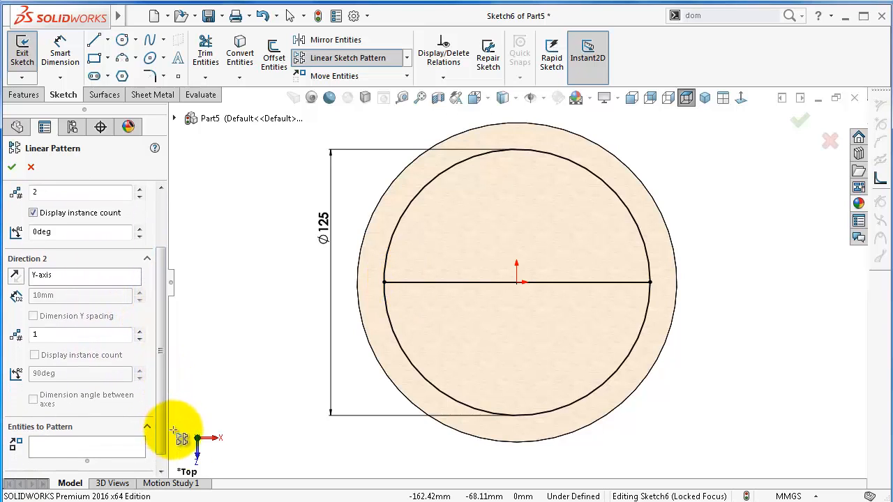
pyautogui.click(97, 445)
pyautogui.click(458, 283)
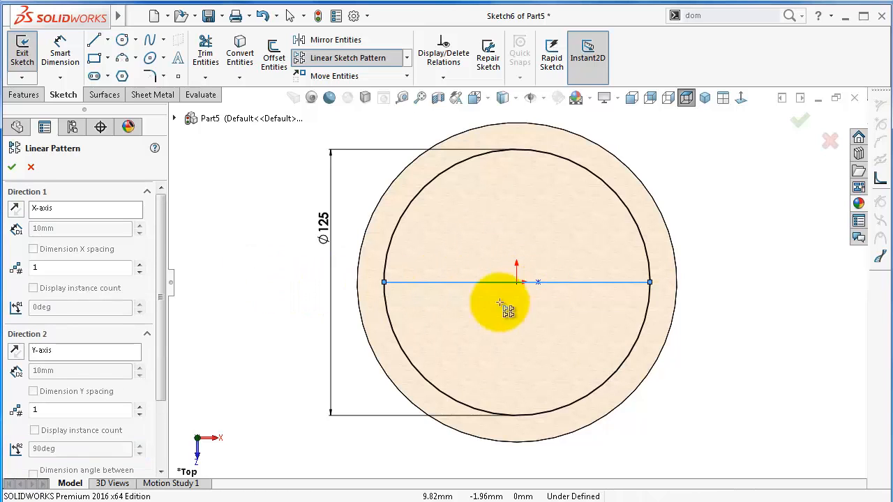
pyautogui.moveTo(160, 327); pyautogui.dragTo(160, 368)
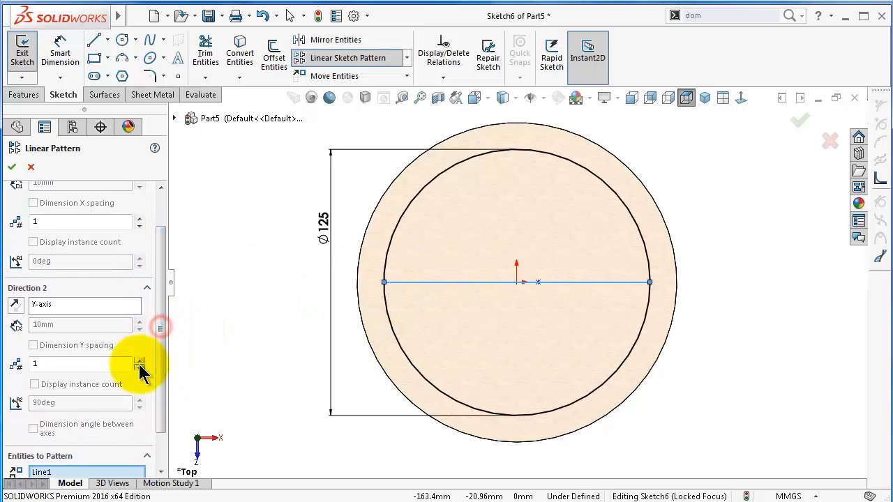
pyautogui.click(139, 361)
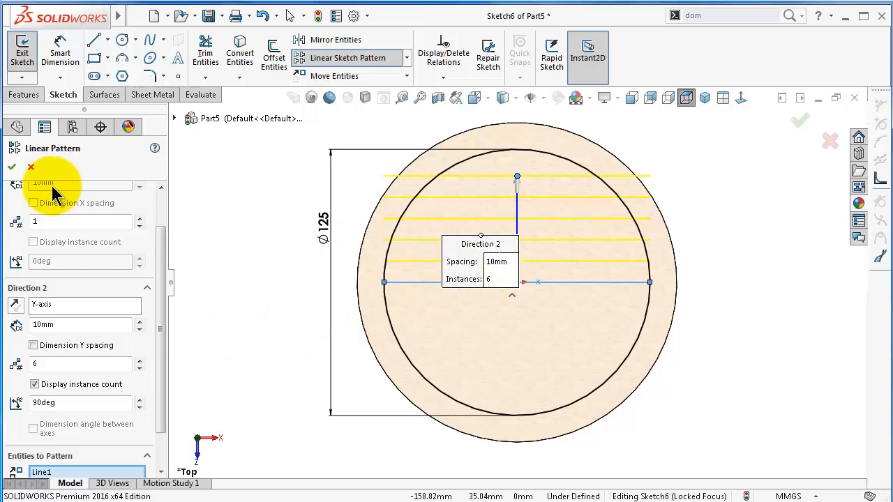
pyautogui.click(11, 167)
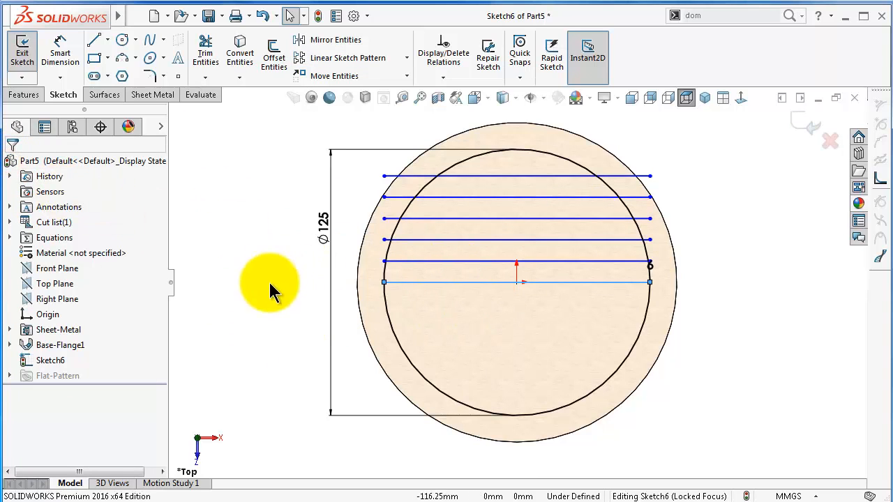
# Linear-pattern the same centre line downward along the reversed Y-axis with 10 mm spacing and 6 instances.
pyautogui.click(318, 62)
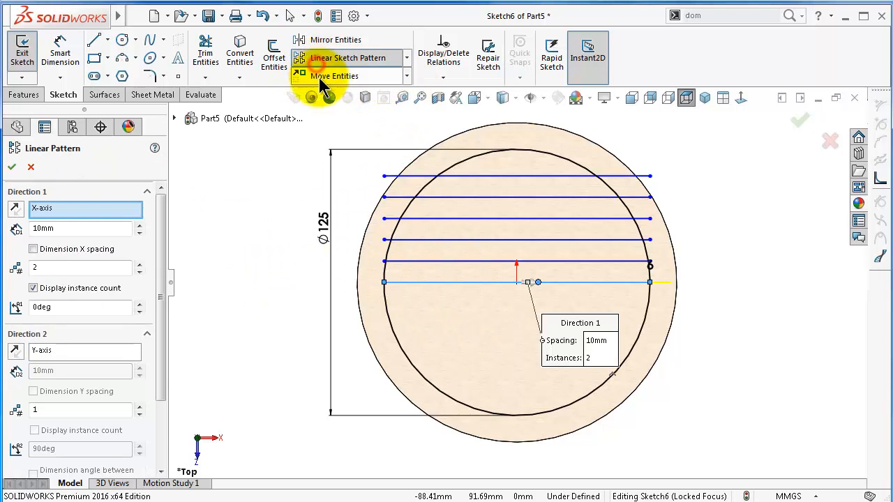
pyautogui.click(139, 272)
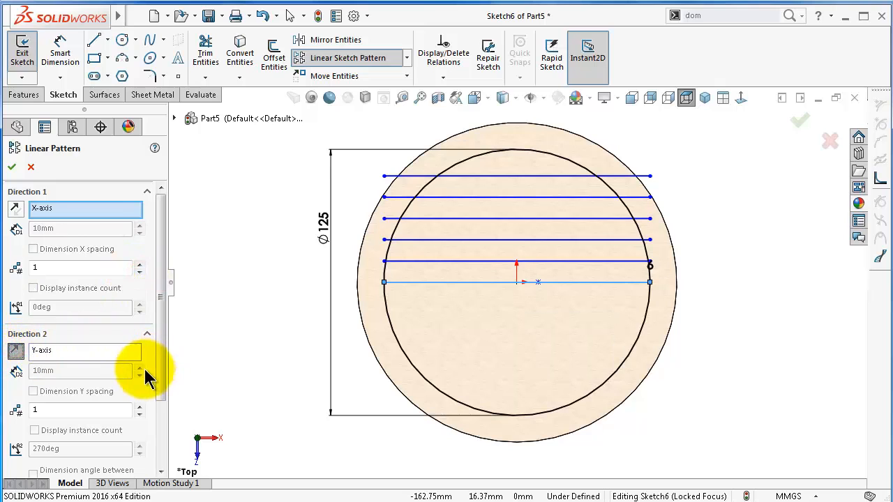
pyautogui.click(139, 406)
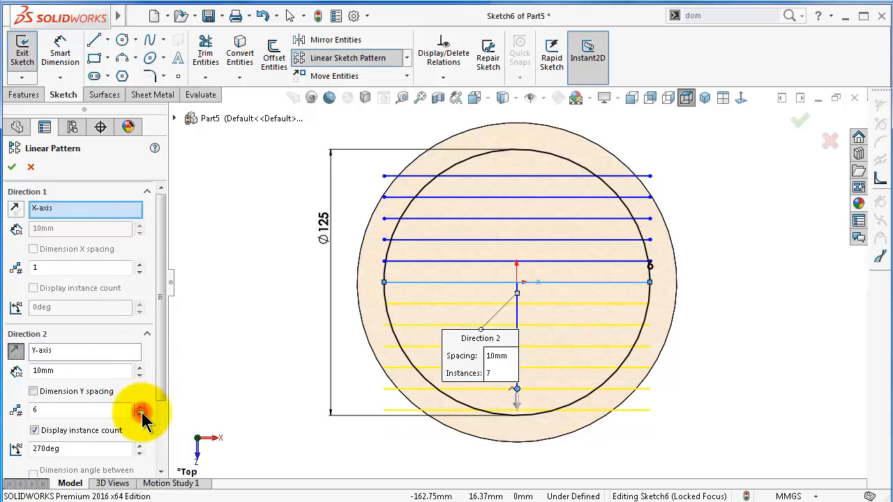
pyautogui.click(12, 167)
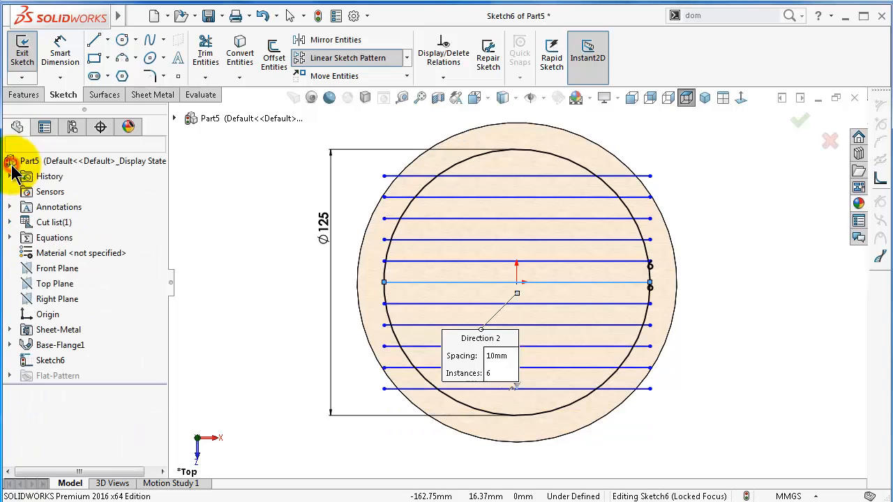
pyautogui.click(727, 301)
# Draw a vertical line through the origin from the uppermost to the lowermost point of the 125 mm circle.
pyautogui.moveTo(726, 301); pyautogui.dragTo(681, 287, button='middle')
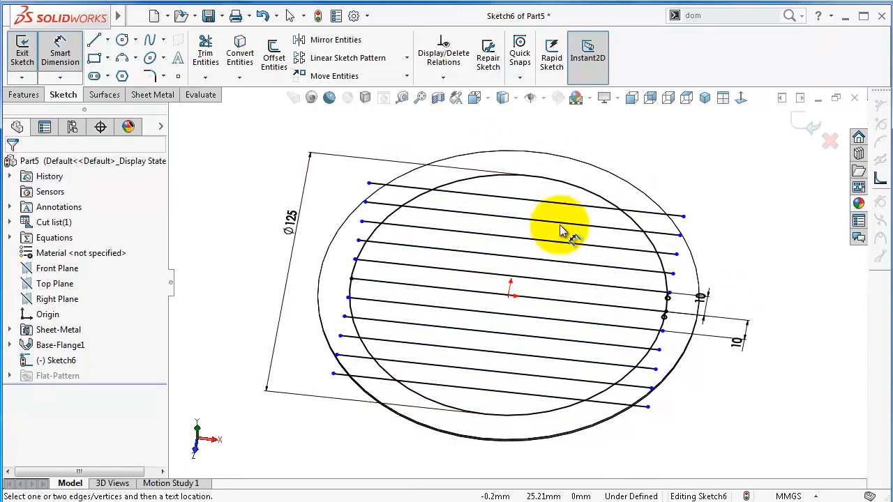
pyautogui.click(742, 98)
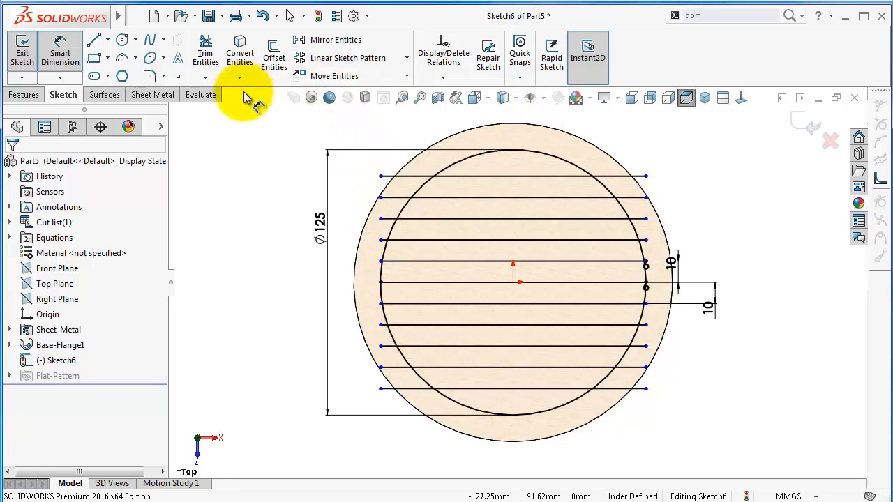
pyautogui.click(95, 42)
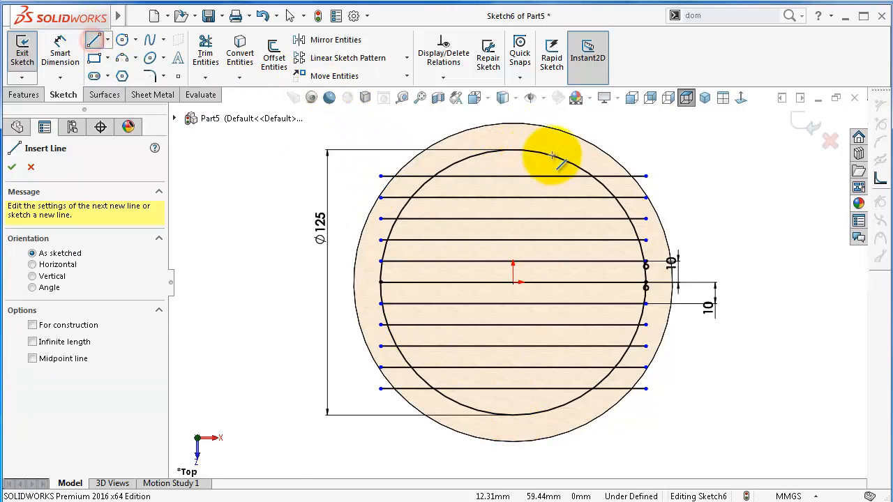
pyautogui.click(513, 150)
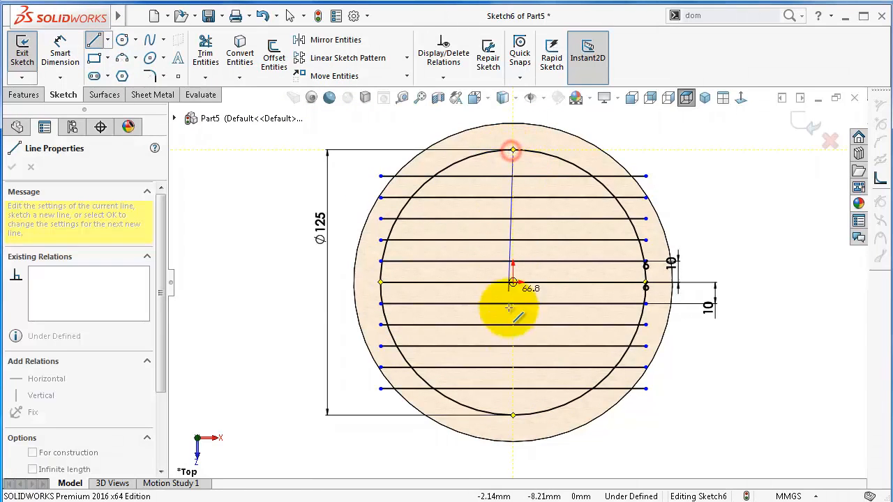
pyautogui.click(513, 415)
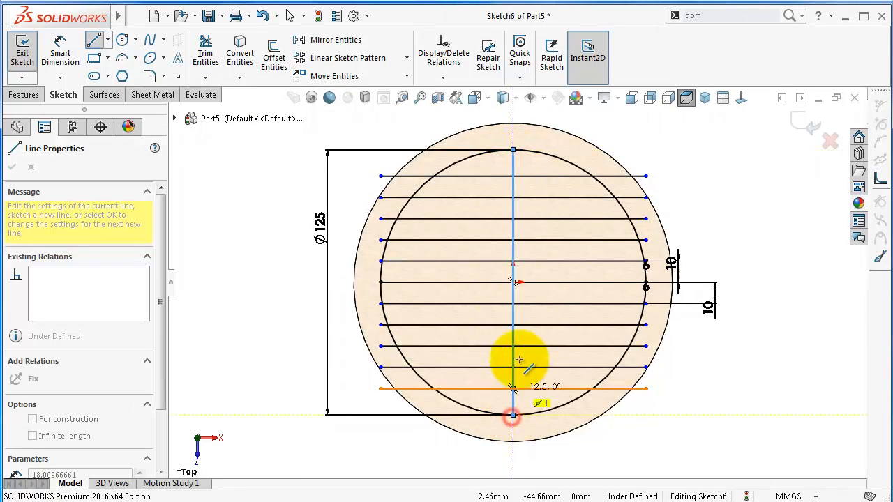
pyautogui.press('Escape')
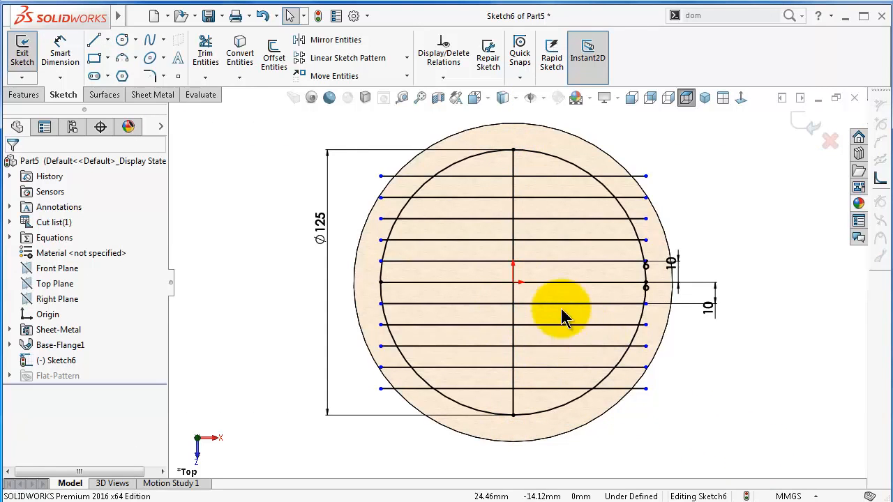
# Draw a diagonal line about 62.5 mm long from the origin to the upper-right part of the 125 mm circle.
pyautogui.click(96, 40)
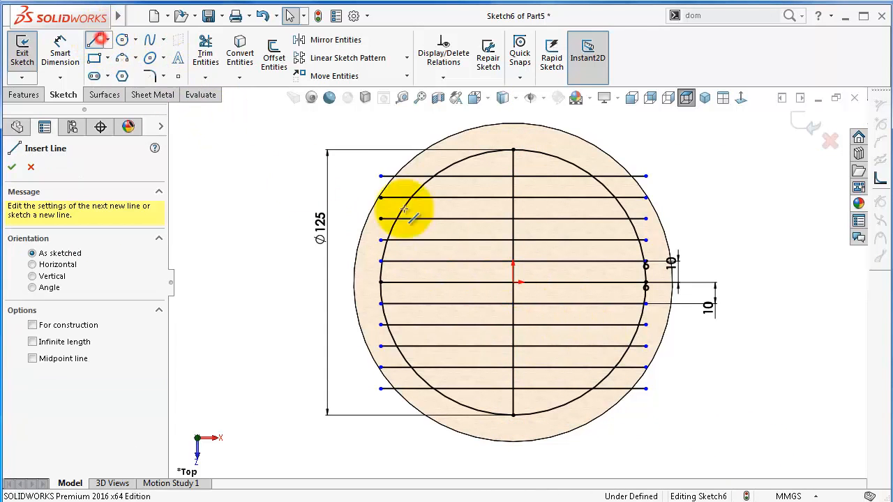
pyautogui.click(512, 282)
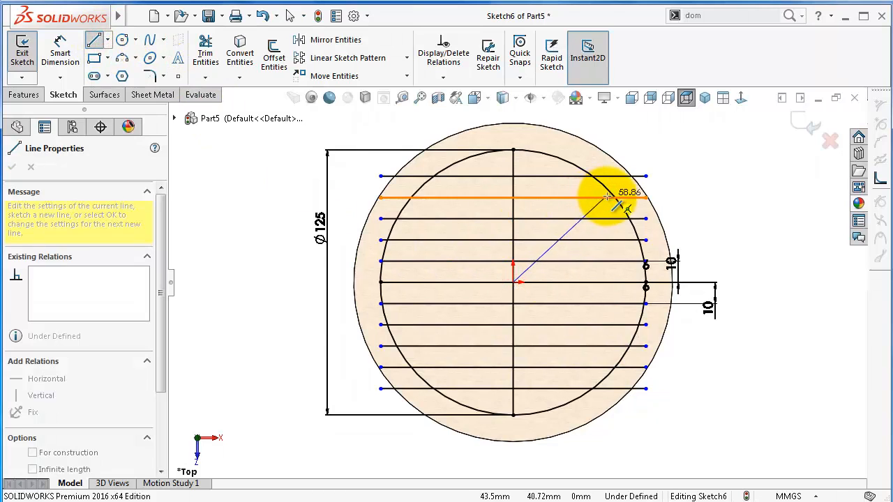
pyautogui.click(608, 188)
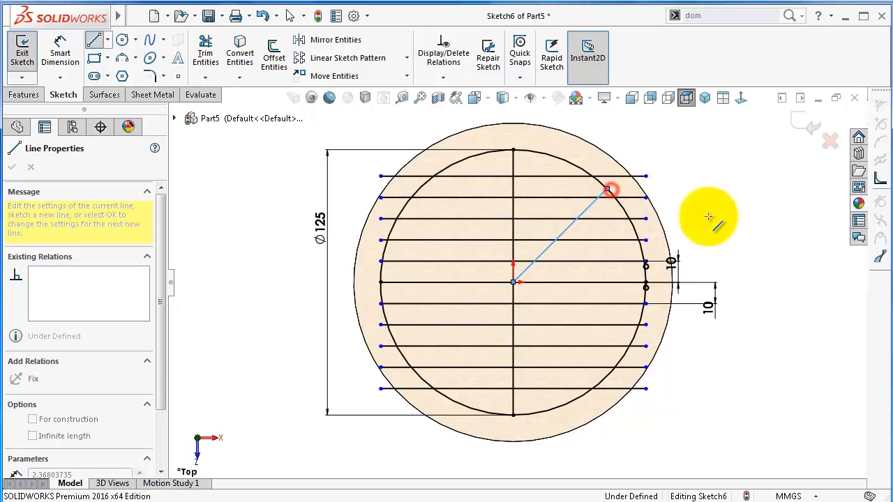
pyautogui.doubleClick(777, 247)
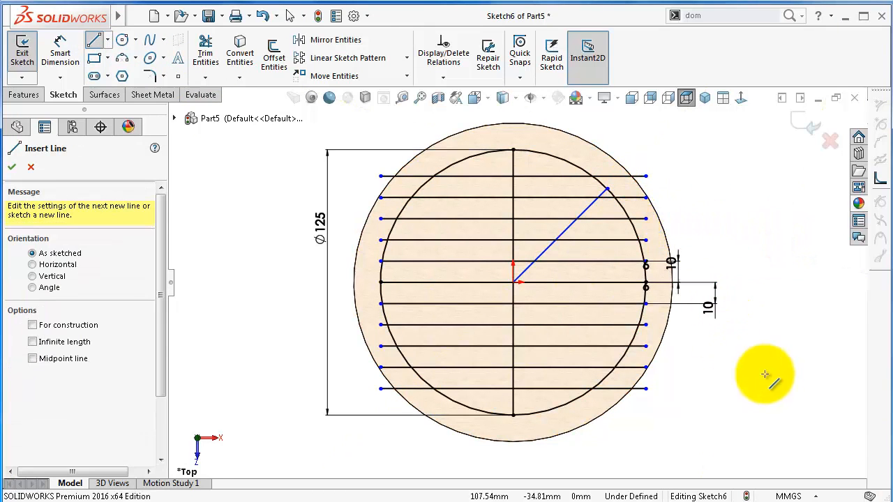
# Dimension the angle between the diagonal line and the horizontal centre line as 45°.
pyautogui.moveTo(770, 378); pyautogui.dragTo(767, 261, button='right')
pyautogui.click(574, 223)
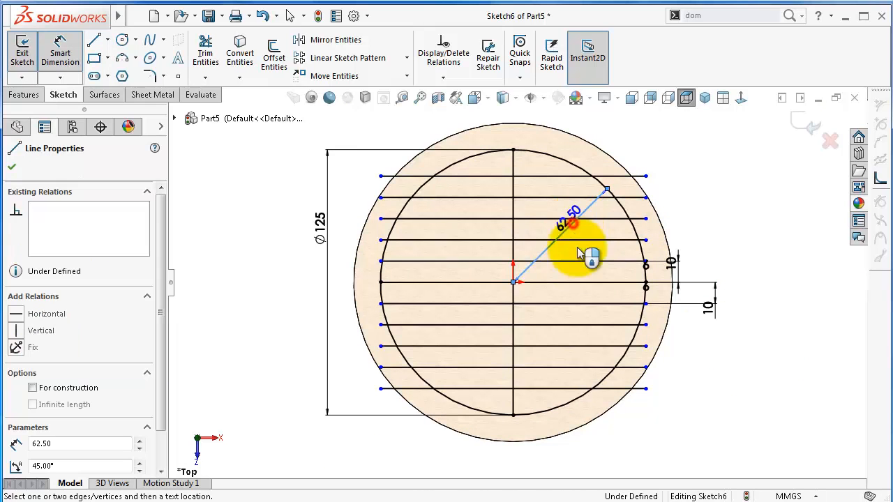
pyautogui.click(593, 282)
pyautogui.click(594, 275)
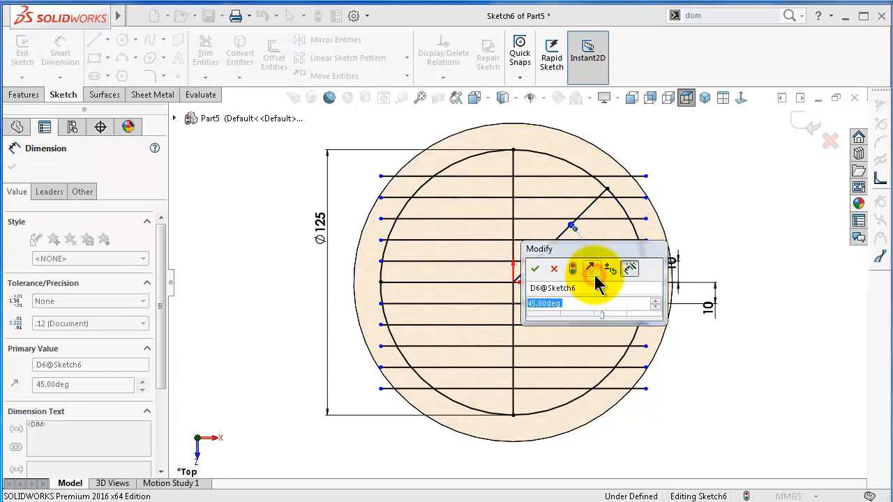
pyautogui.press('Return')
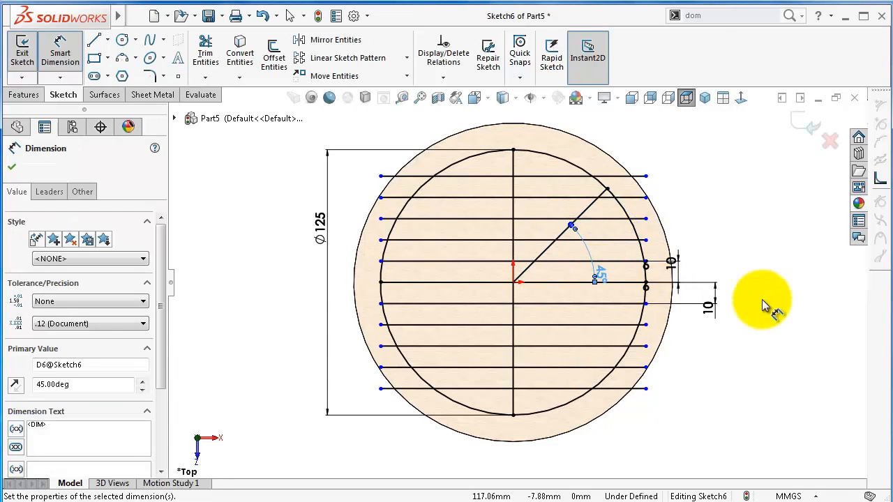
pyautogui.click(763, 304)
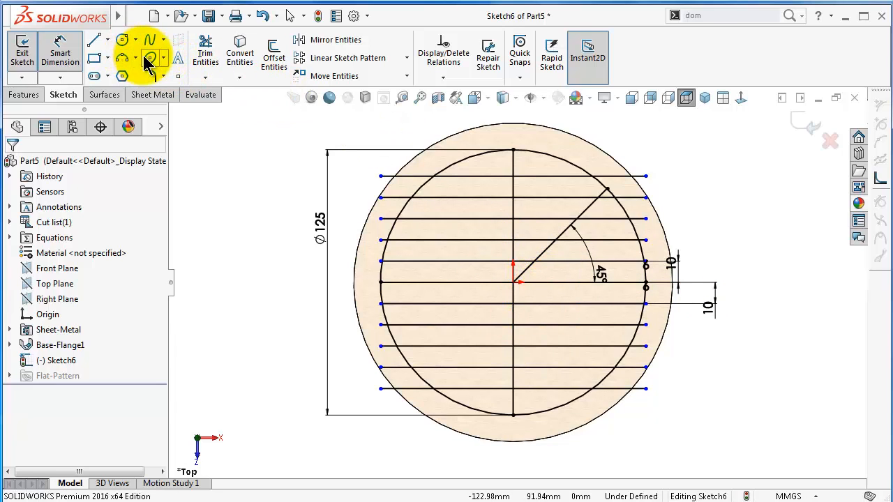
# Draw a small circle about 31 mm in diameter centred on the origin.
pyautogui.click(122, 40)
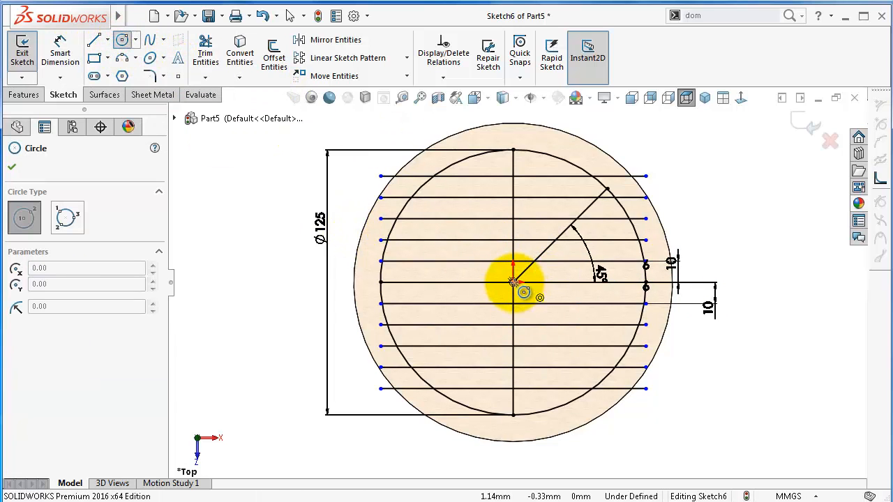
pyautogui.click(512, 281)
pyautogui.click(500, 253)
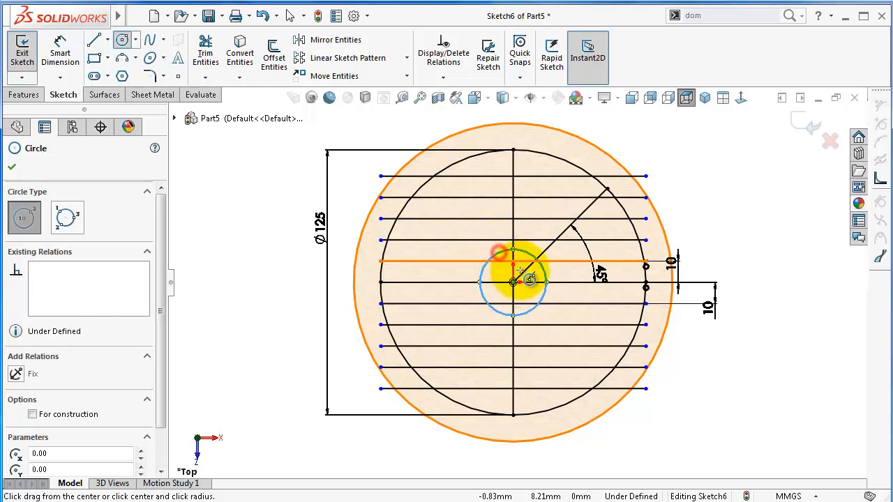
# Dimension the small central circle's diameter as 30 mm.
pyautogui.moveTo(747, 390); pyautogui.dragTo(742, 300, button='right')
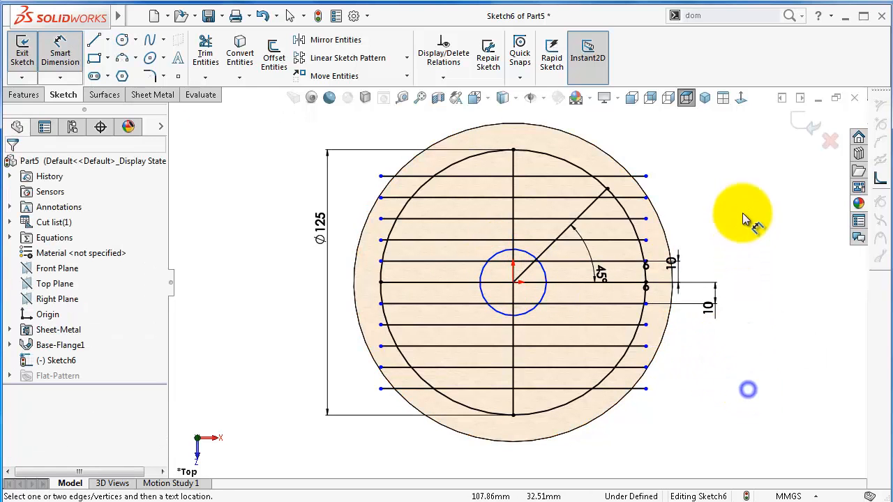
pyautogui.click(482, 281)
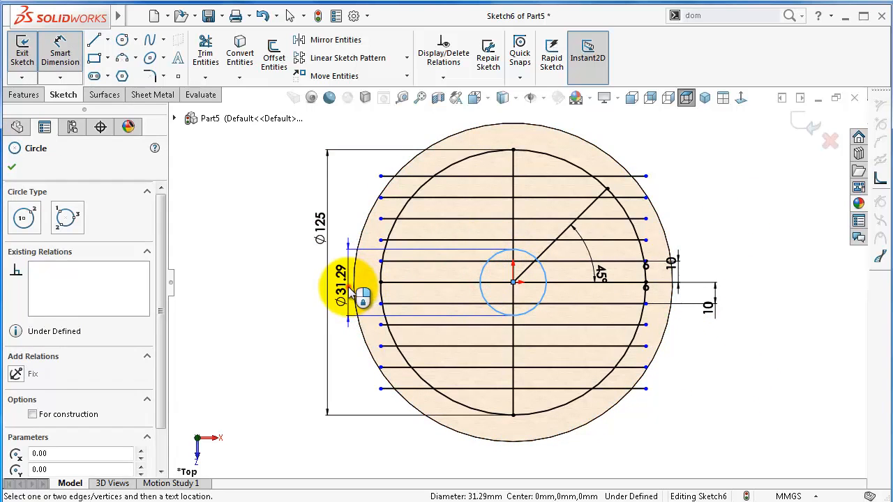
pyautogui.click(348, 287)
pyautogui.write('30')
pyautogui.press('Return')
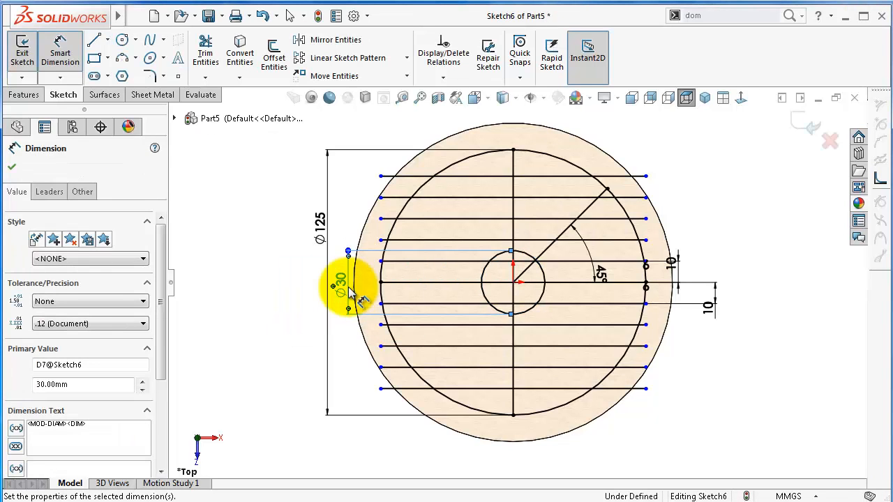
pyautogui.click(268, 312)
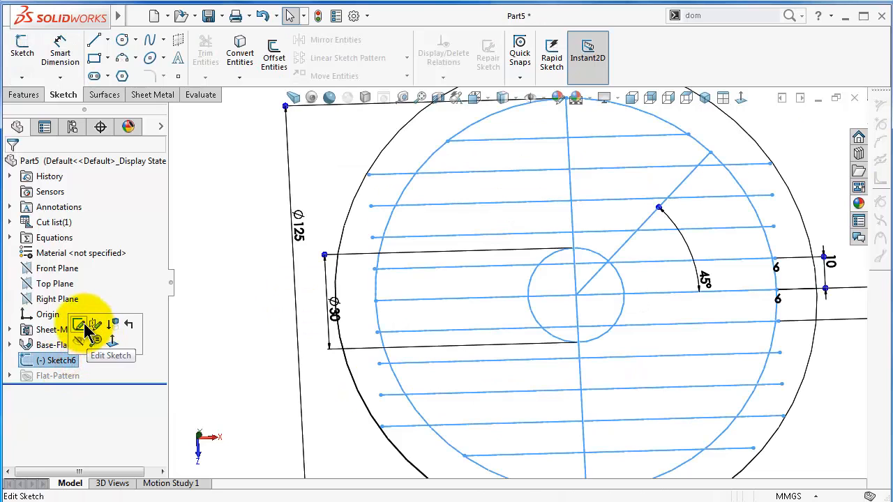
# Edit the vent sketch and trim the second-from-top and second-from-bottom horizontal lines back to the 125 mm circle.
pyautogui.click(79, 325)
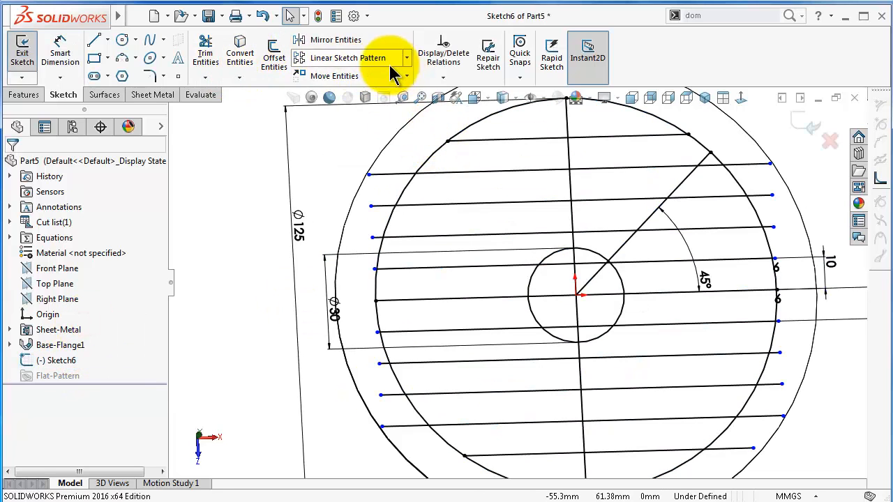
pyautogui.click(205, 53)
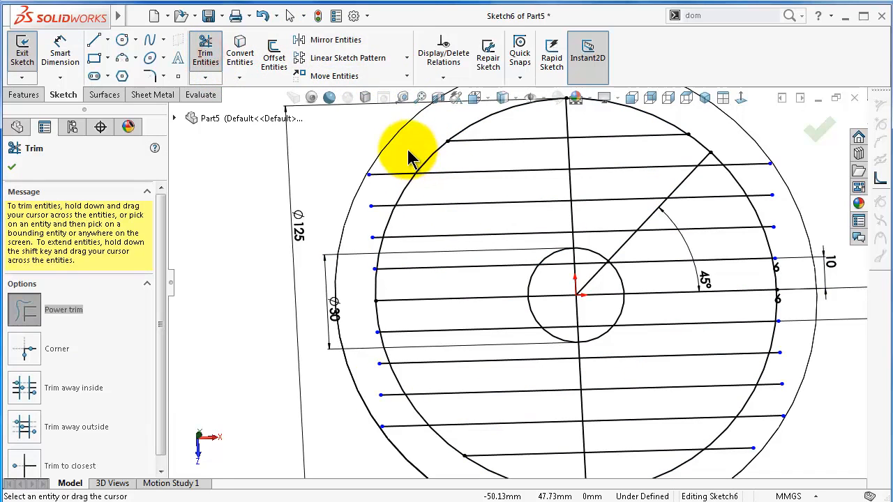
pyautogui.moveTo(741, 149); pyautogui.dragTo(754, 169)
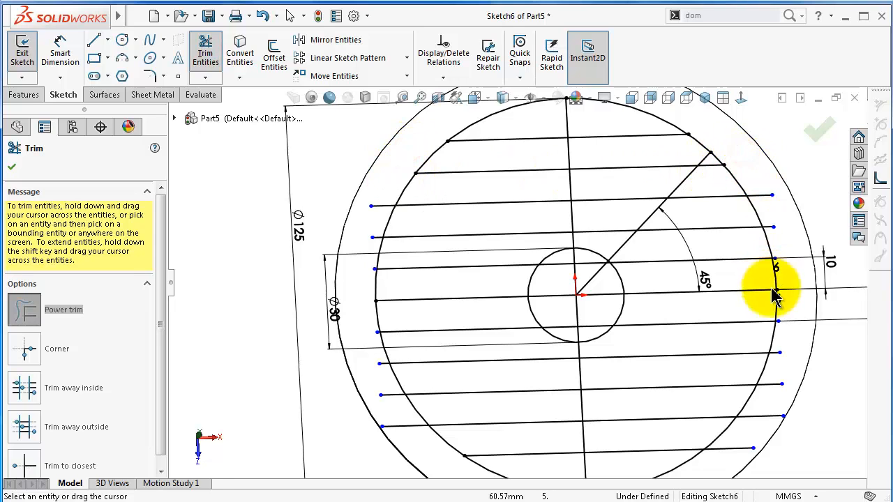
pyautogui.moveTo(765, 395); pyautogui.dragTo(767, 423)
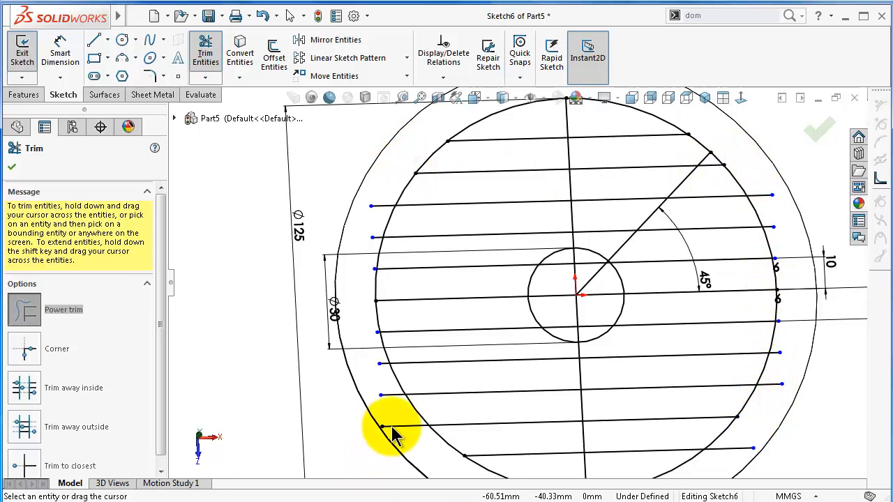
pyautogui.moveTo(394, 415); pyautogui.dragTo(409, 441)
pyautogui.click(17, 128)
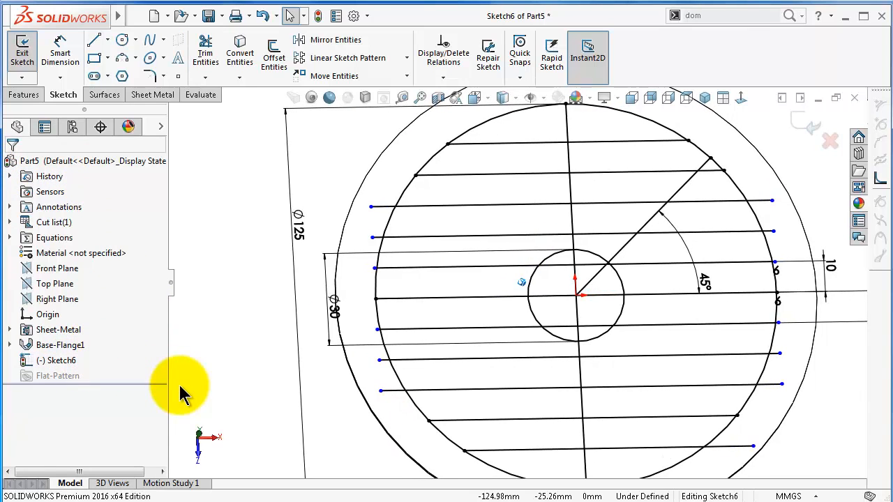
pyautogui.moveTo(180, 385); pyautogui.dragTo(175, 358, button='middle')
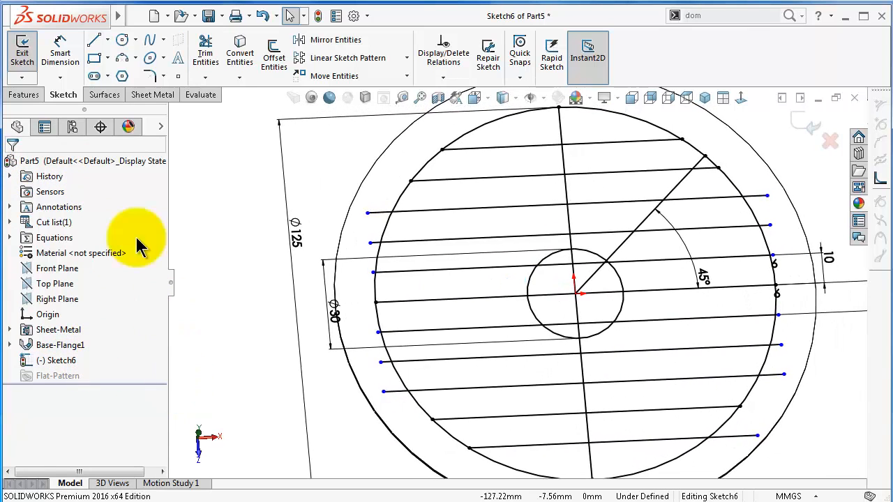
# Start a Vent feature with the 125 mm circle as its boundary on the disc's face.
pyautogui.click(151, 98)
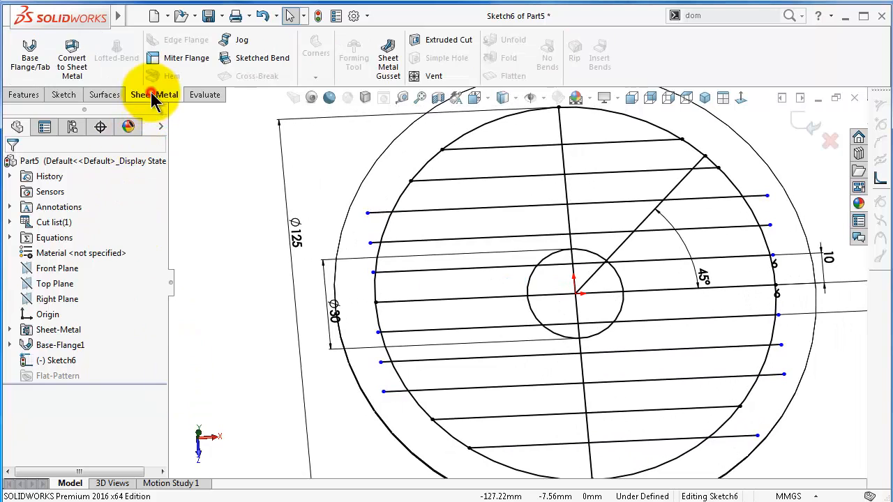
pyautogui.click(419, 76)
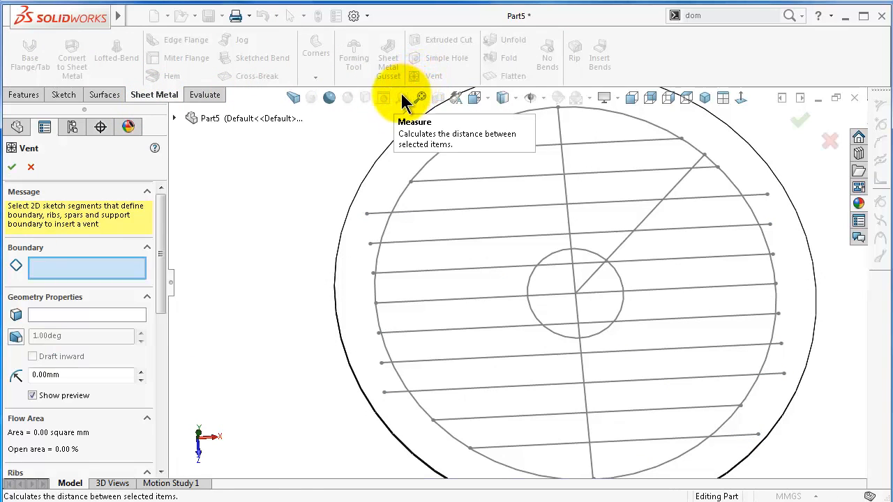
pyautogui.moveTo(436, 207); pyautogui.dragTo(432, 196, button='middle')
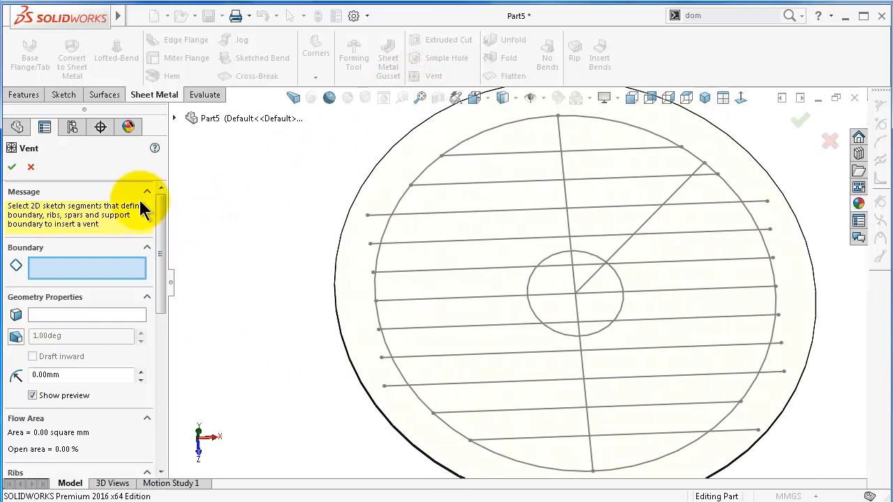
pyautogui.moveTo(160, 219); pyautogui.dragTo(160, 235)
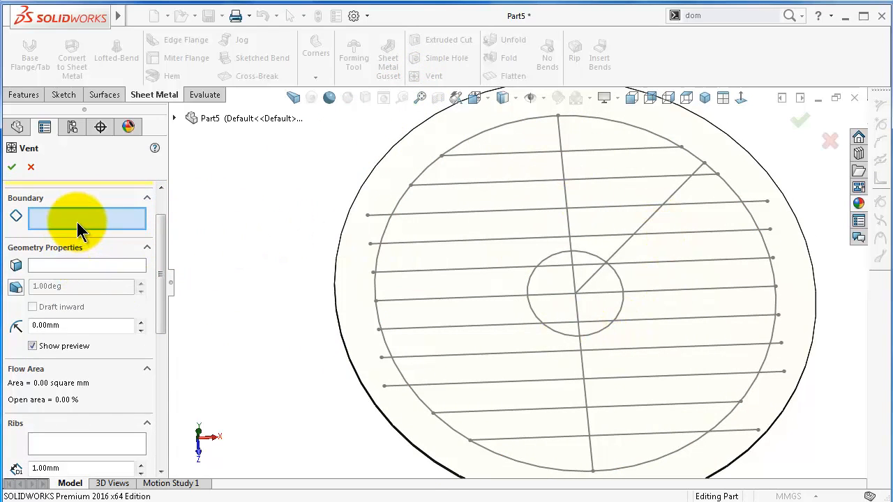
pyautogui.click(427, 168)
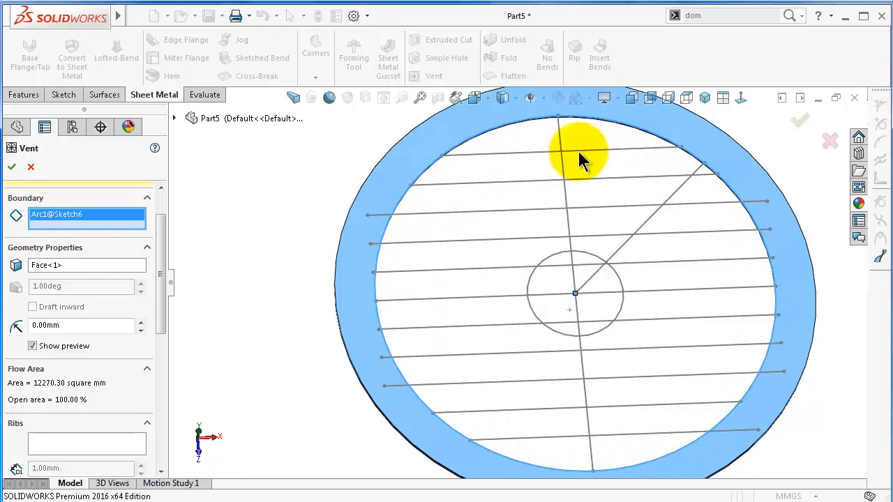
pyautogui.click(70, 266)
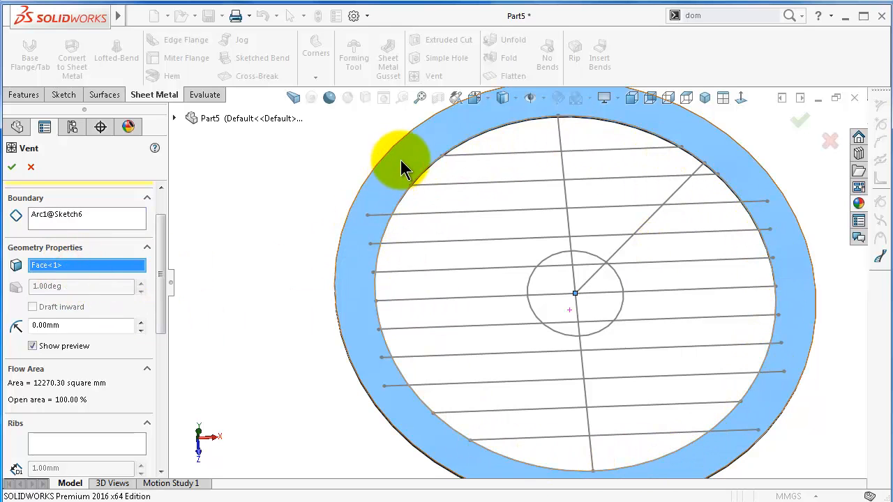
pyautogui.moveTo(682, 158); pyautogui.dragTo(576, 163, button='middle')
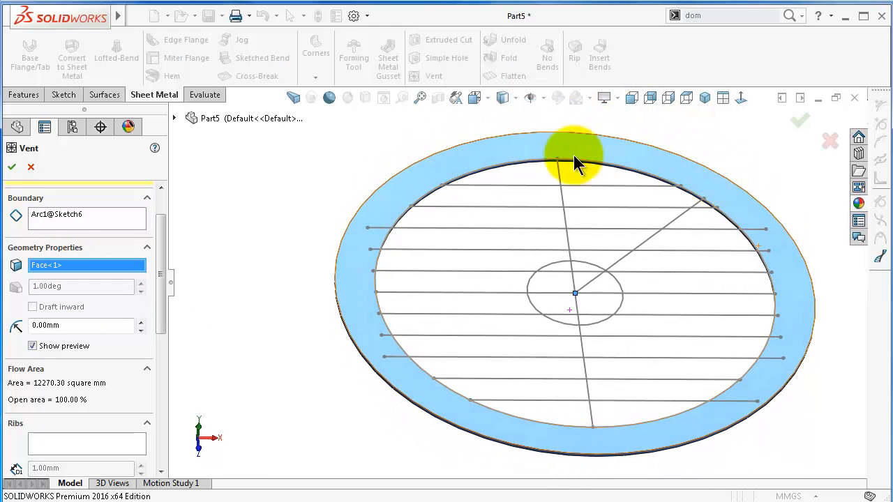
# Assign all eleven horizontal sketch lines as the vent's ribs, working from the uppermost line to the lowest.
pyautogui.moveTo(158, 307); pyautogui.dragTo(174, 293)
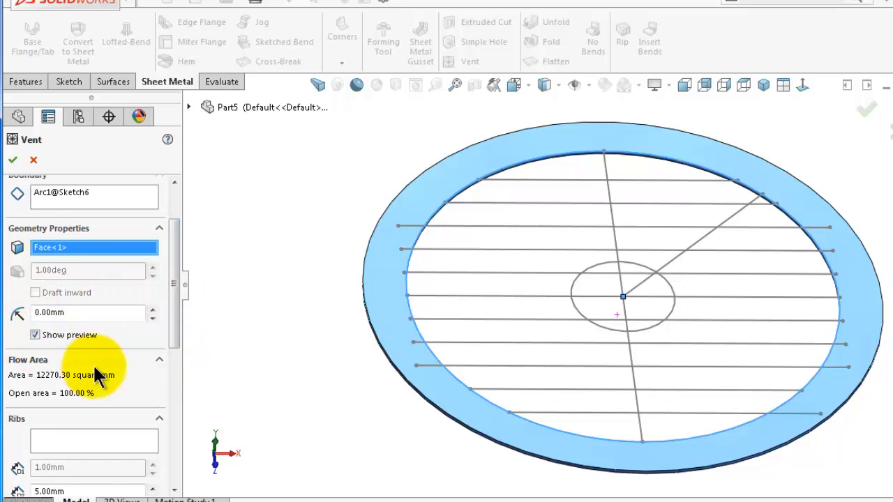
pyautogui.moveTo(170, 344); pyautogui.dragTo(169, 388)
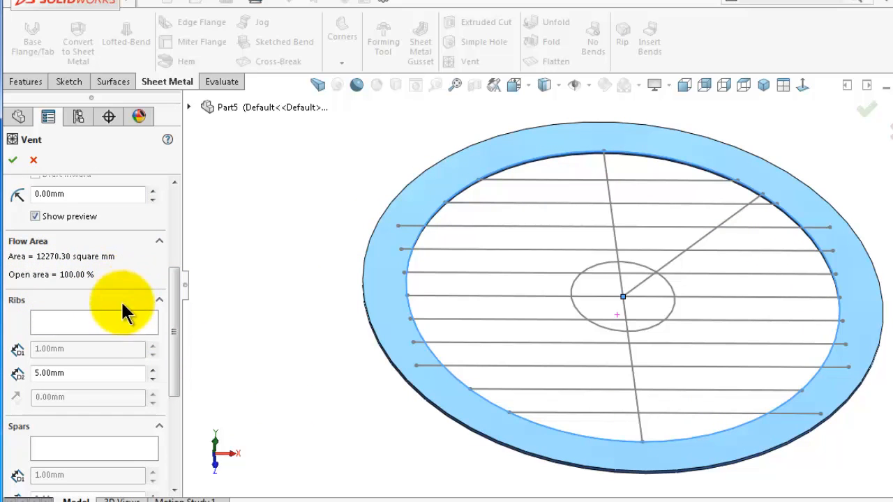
pyautogui.click(122, 331)
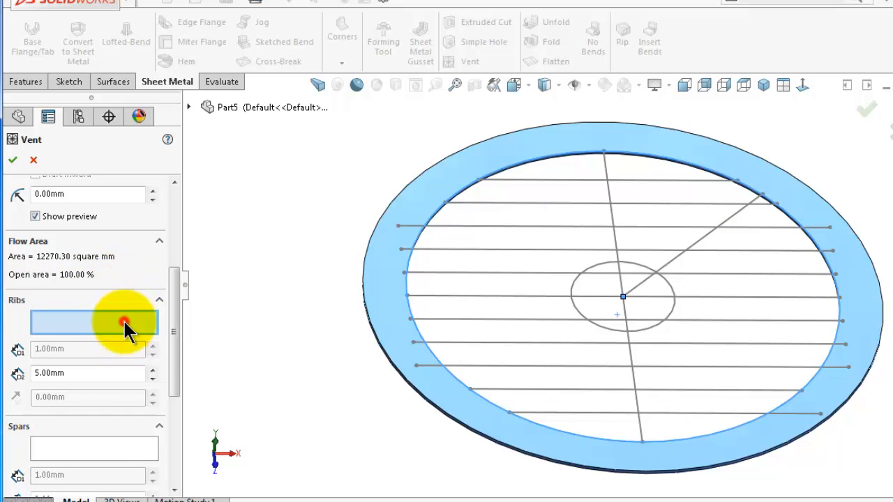
pyautogui.scroll(-4, 662, 223)
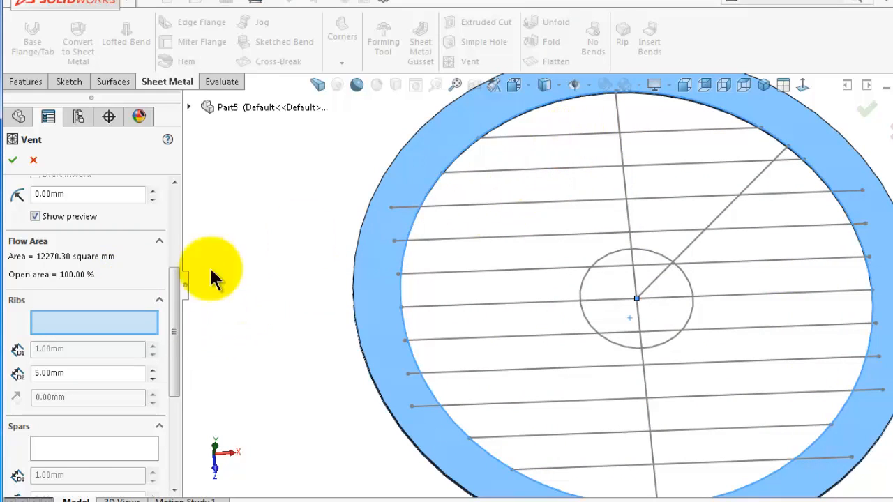
pyautogui.click(553, 133)
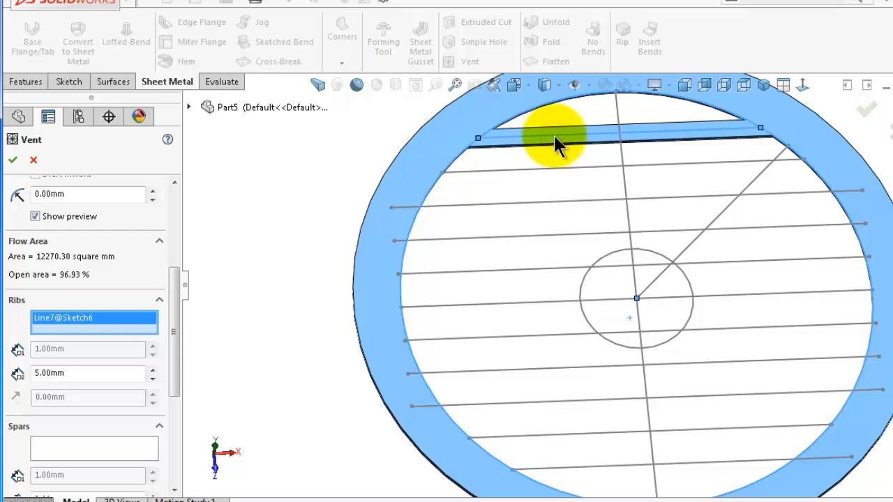
pyautogui.moveTo(553, 133); pyautogui.dragTo(552, 157, button='middle')
pyautogui.click(553, 161)
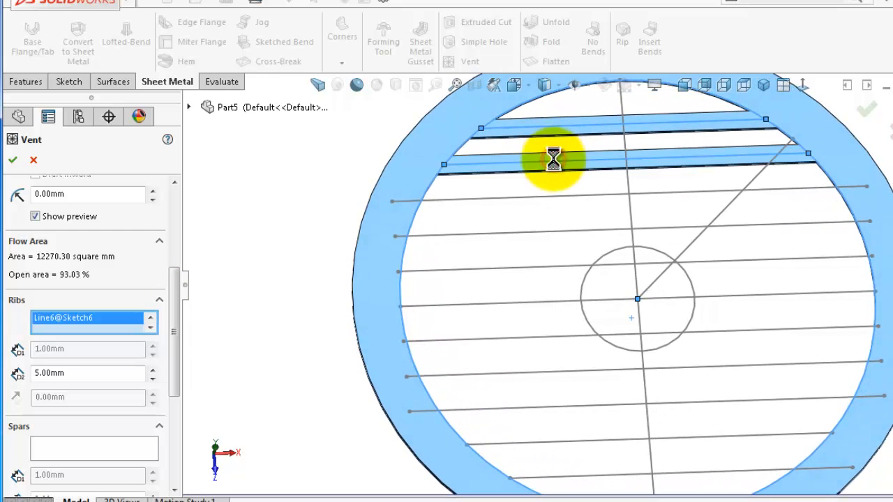
pyautogui.click(542, 197)
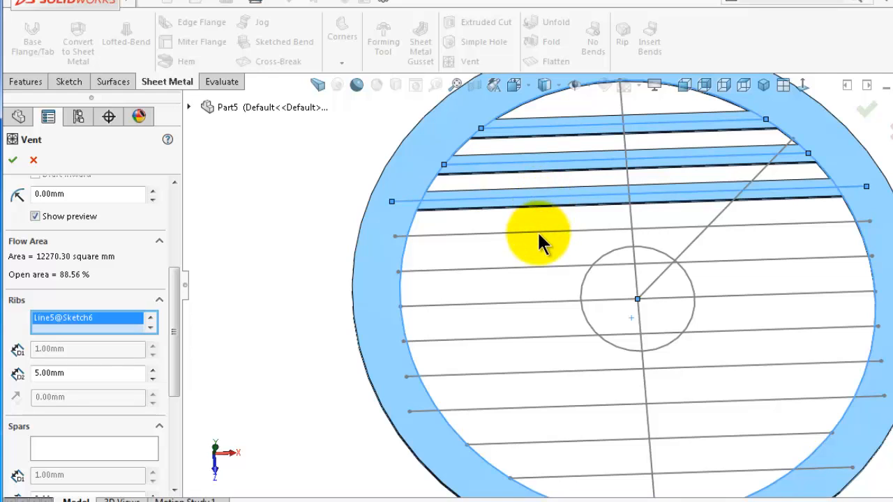
pyautogui.click(537, 231)
pyautogui.click(531, 267)
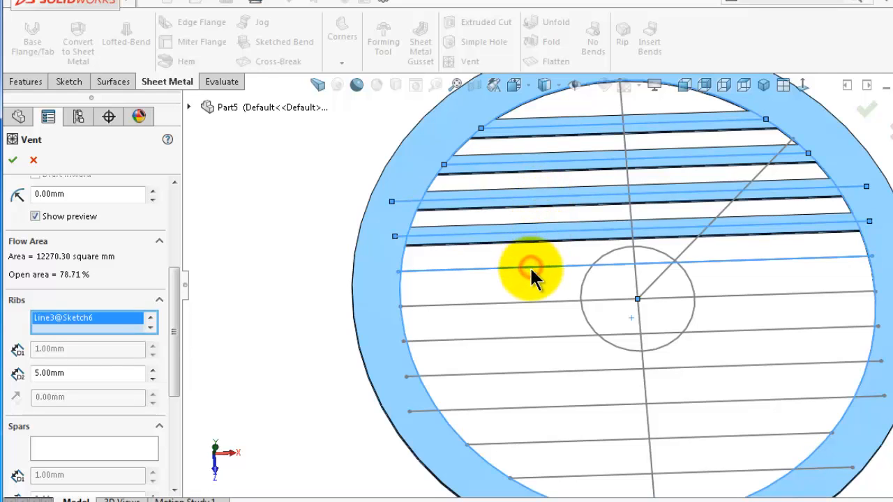
pyautogui.click(532, 304)
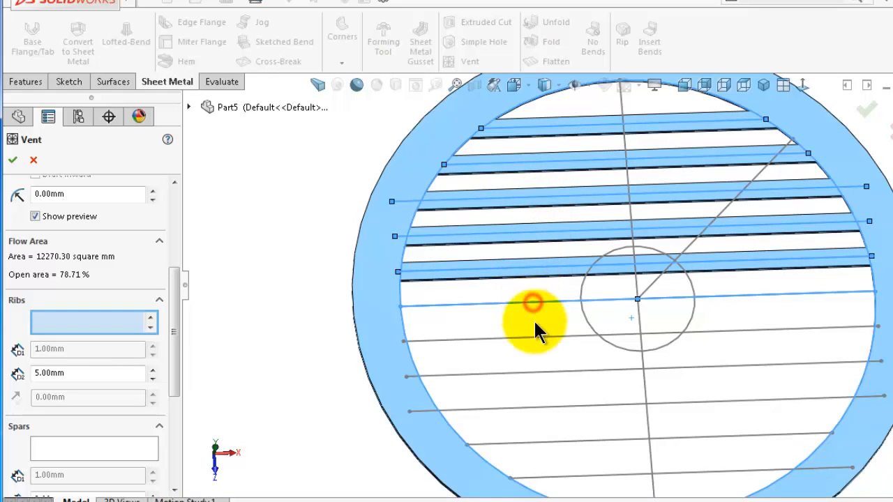
pyautogui.click(537, 337)
pyautogui.click(543, 374)
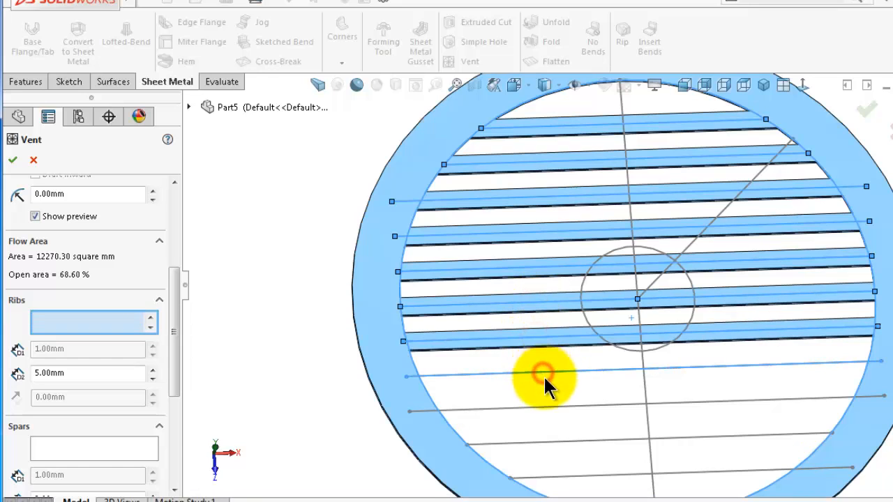
pyautogui.click(548, 404)
pyautogui.click(564, 440)
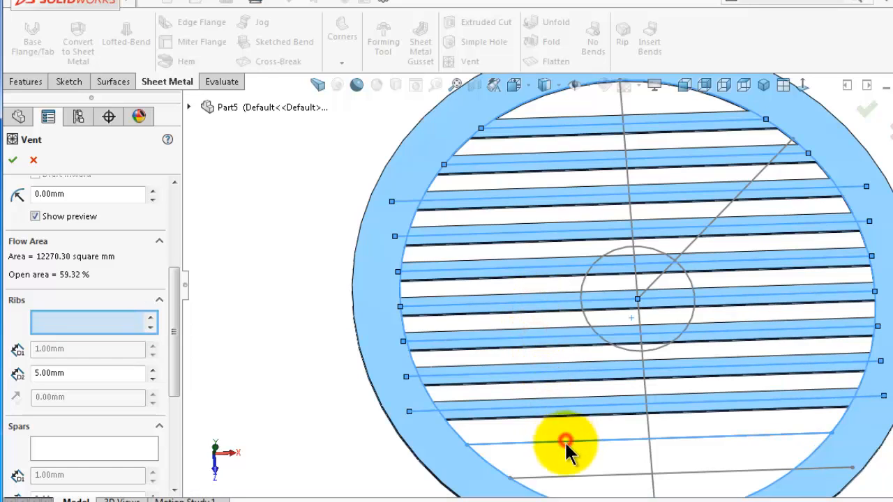
pyautogui.click(578, 477)
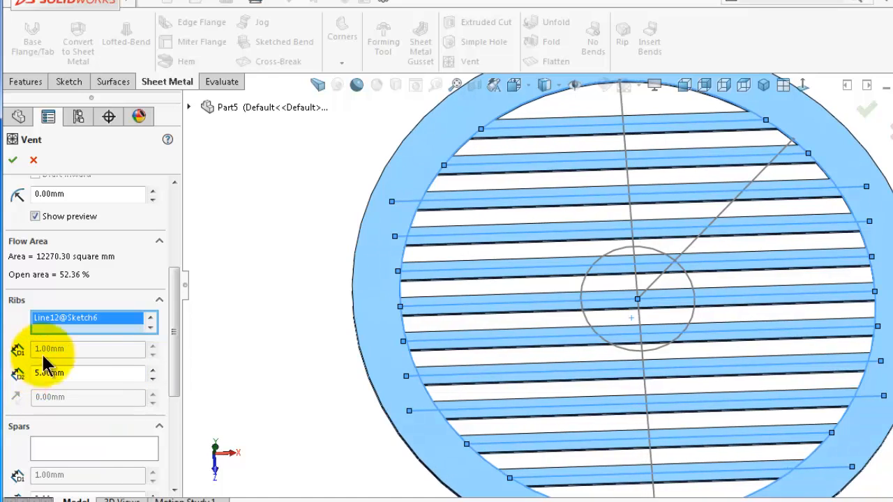
# Set the width of the vent's ribs to 3 mm.
pyautogui.moveTo(411, 267)
pyautogui.mouseDown(button='middle')
pyautogui.moveTo(421, 251)
pyautogui.moveTo(582, 249)
pyautogui.moveTo(657, 236)
pyautogui.moveTo(747, 244)
pyautogui.moveTo(816, 307)
pyautogui.moveTo(806, 283)
pyautogui.moveTo(753, 245)
pyautogui.mouseUp(button='middle')
pyautogui.scroll(-2, 673, 201)
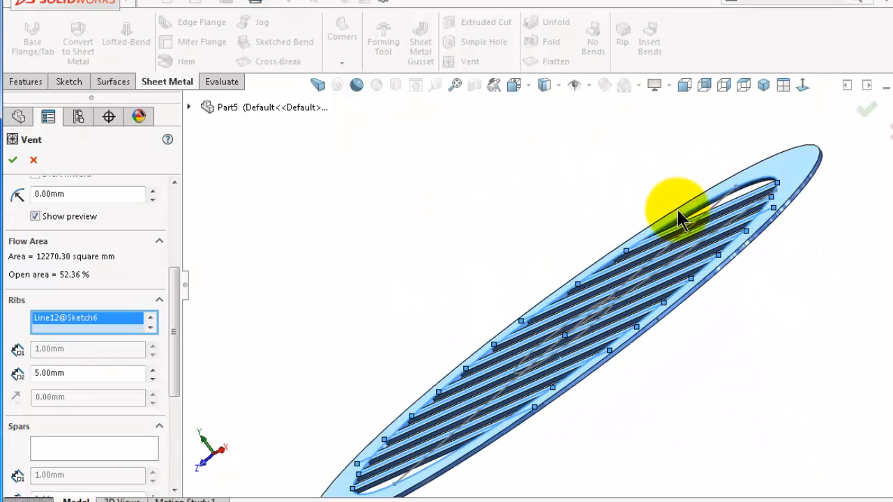
pyautogui.moveTo(768, 315); pyautogui.dragTo(727, 312, button='middle')
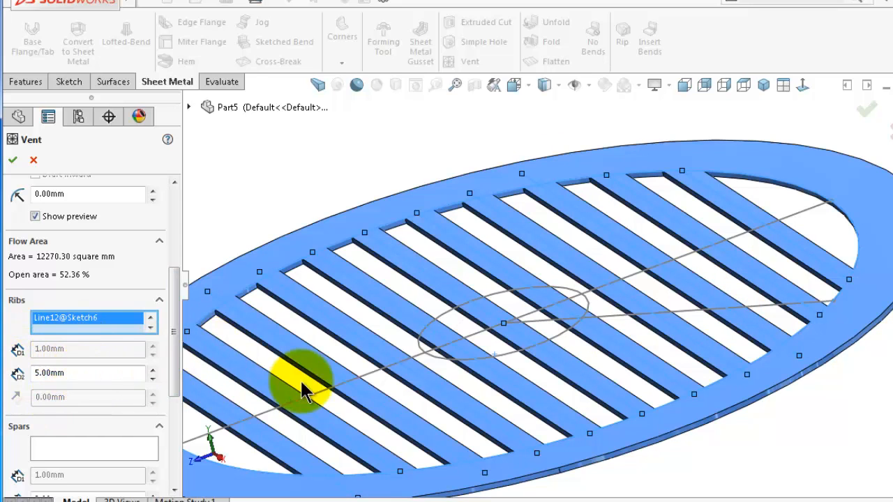
pyautogui.moveTo(302, 389); pyautogui.dragTo(207, 395, button='middle')
pyautogui.moveTo(86, 377); pyautogui.dragTo(31, 378)
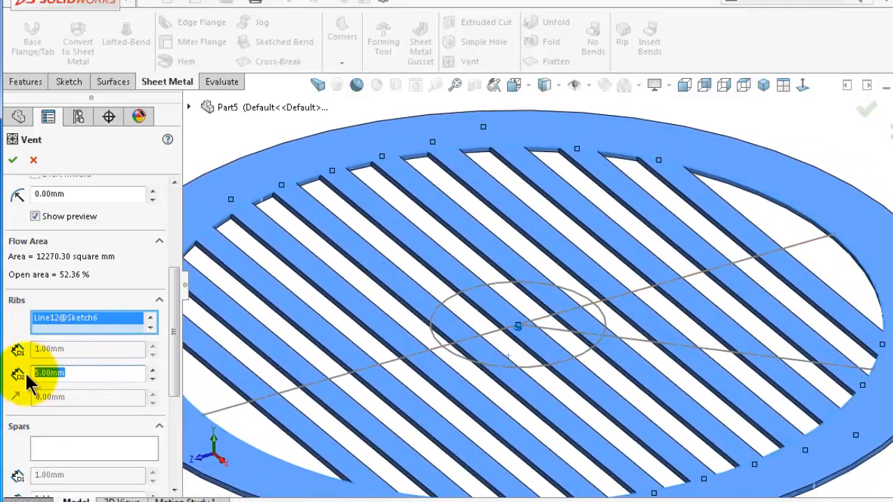
pyautogui.write('3')
pyautogui.press('Return')
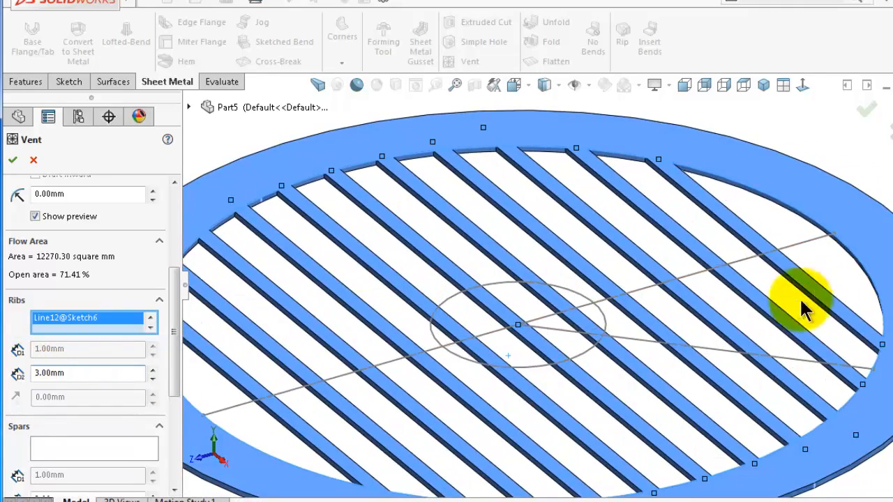
# Assign the vertical centre line of the sketch as a spar of the vent.
pyautogui.moveTo(793, 313); pyautogui.dragTo(739, 348, button='middle')
pyautogui.scroll(3, 757, 335)
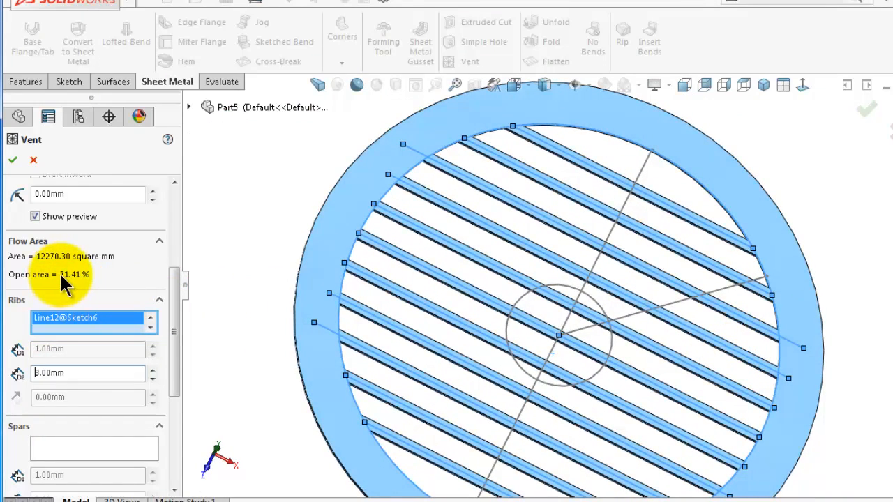
pyautogui.moveTo(175, 295); pyautogui.dragTo(173, 331)
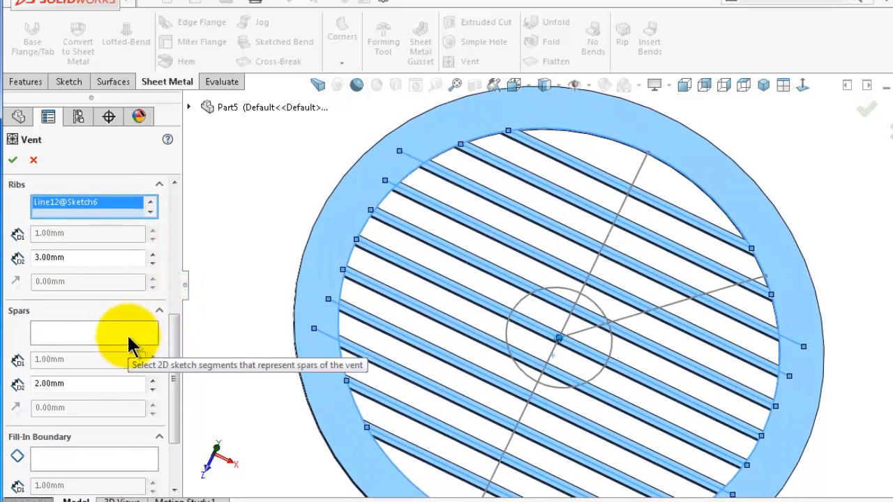
pyautogui.moveTo(494, 290); pyautogui.dragTo(531, 280, button='middle')
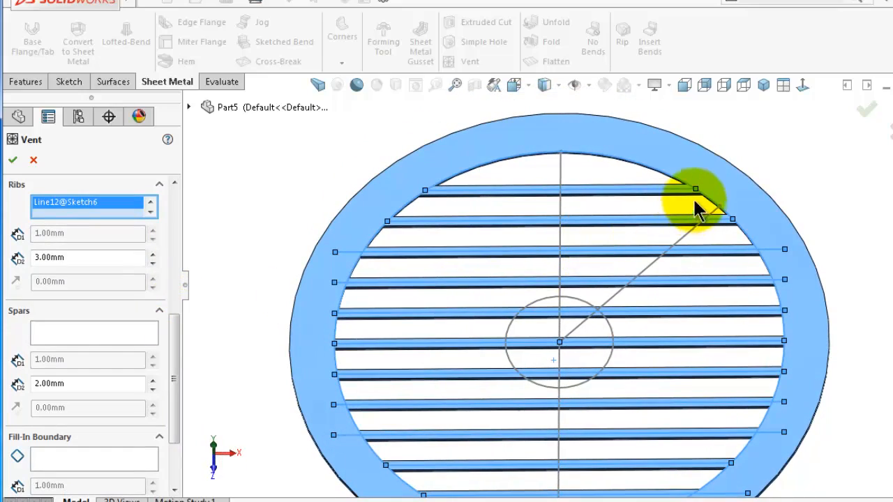
pyautogui.moveTo(601, 198); pyautogui.dragTo(592, 173, button='middle')
pyautogui.scroll(2, 595, 171)
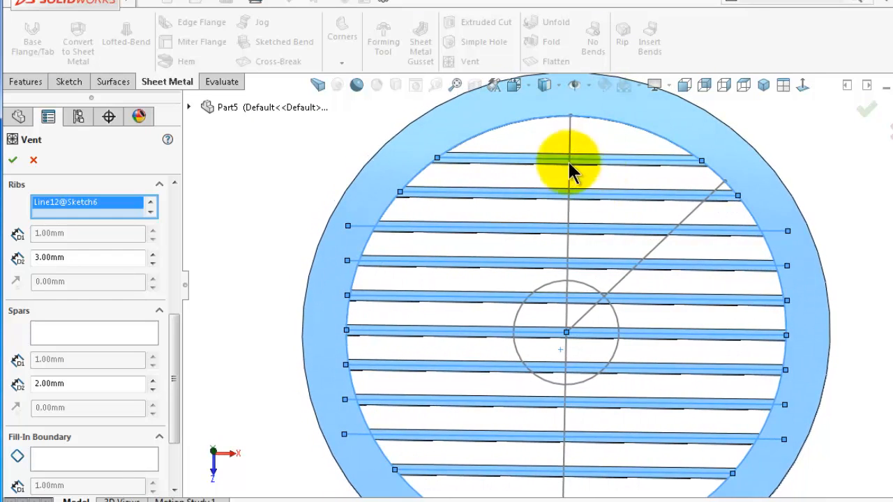
pyautogui.click(64, 333)
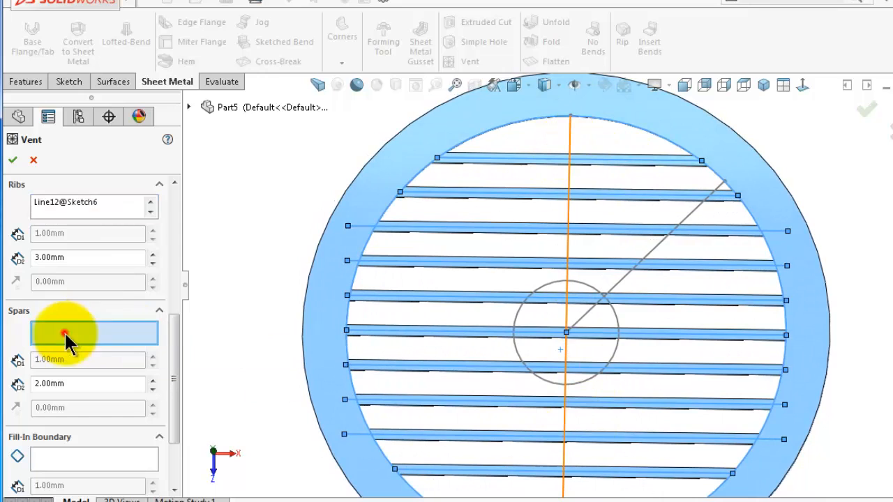
pyautogui.click(568, 128)
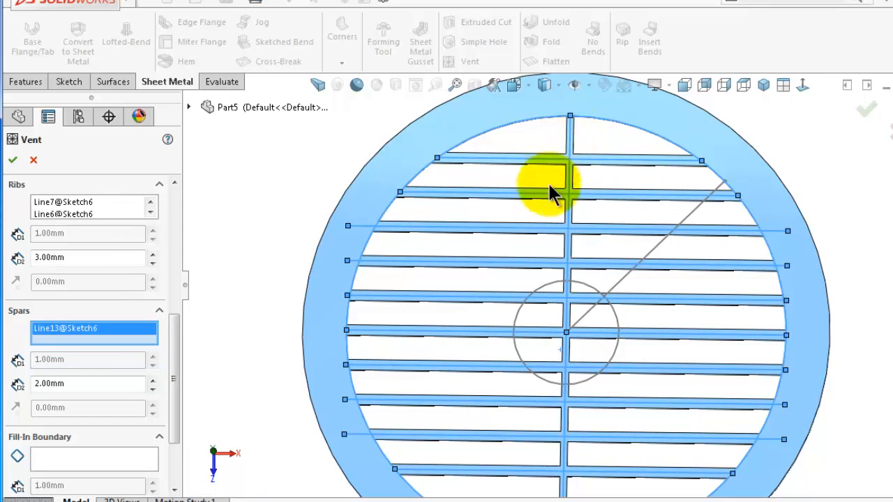
# Try widths of 50 mm and 5 mm for the vent's spar.
pyautogui.moveTo(91, 386); pyautogui.dragTo(30, 387)
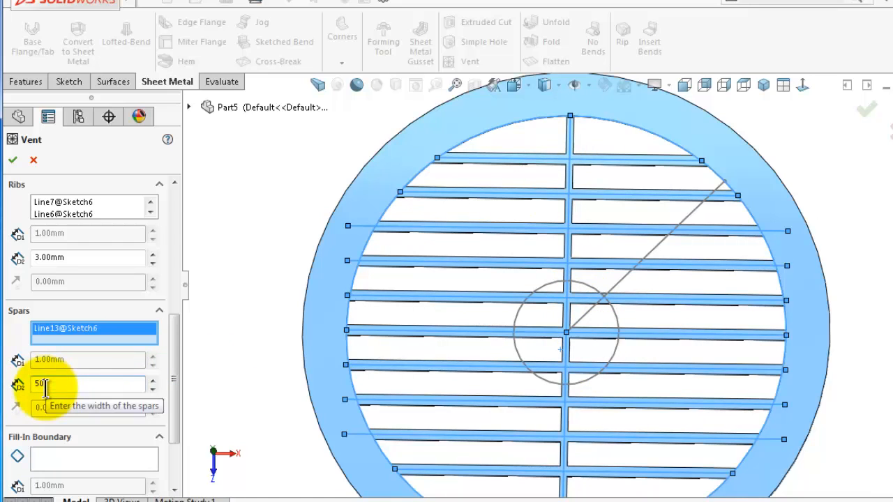
pyautogui.write('50')
pyautogui.press('Return')
pyautogui.moveTo(94, 387); pyautogui.dragTo(29, 387)
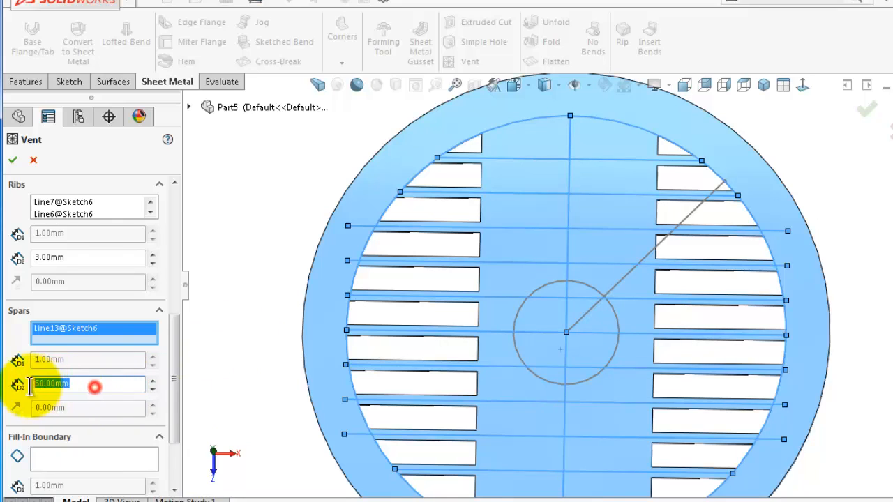
pyautogui.write('5')
pyautogui.press('Return')
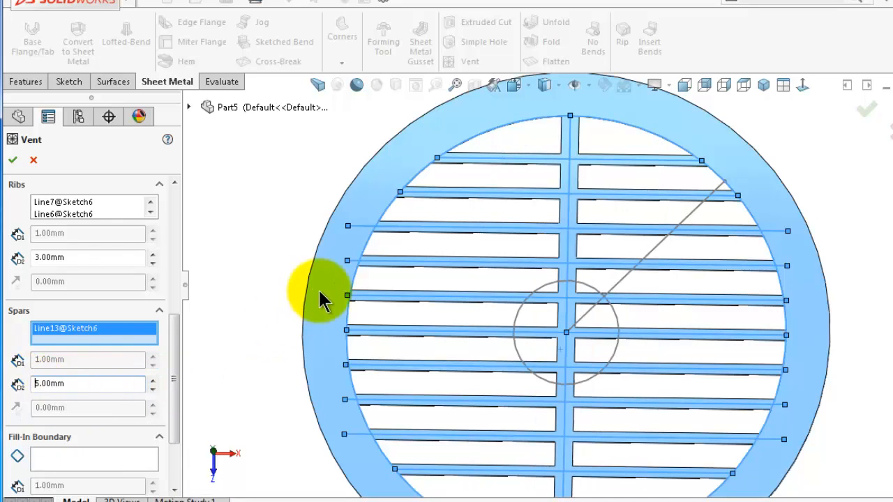
# Set the width of the vent's spar to 10 mm.
pyautogui.moveTo(88, 385); pyautogui.dragTo(5, 384)
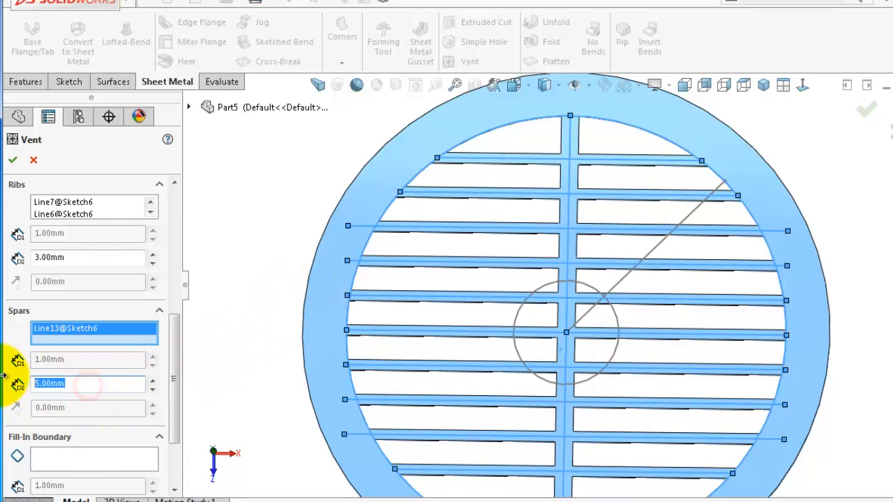
pyautogui.click(272, 249)
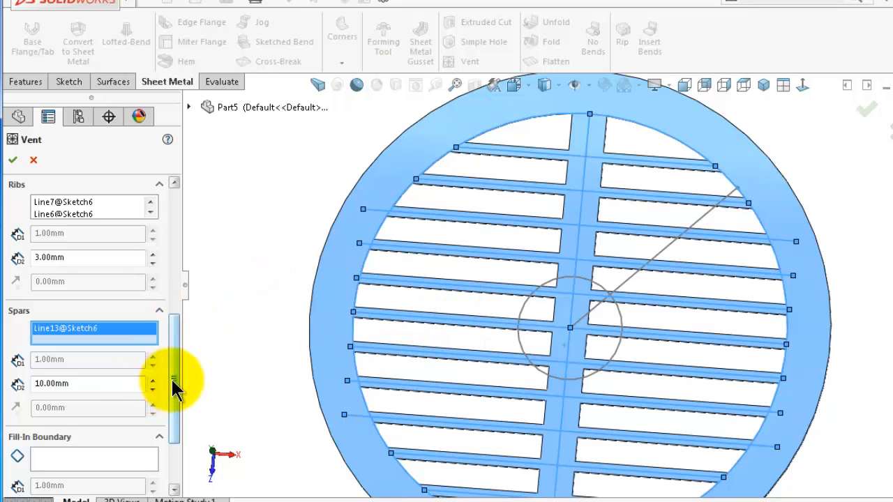
# Try the small centre circle as an additional spar, and remove it from the spar selection.
pyautogui.moveTo(172, 380); pyautogui.dragTo(173, 410)
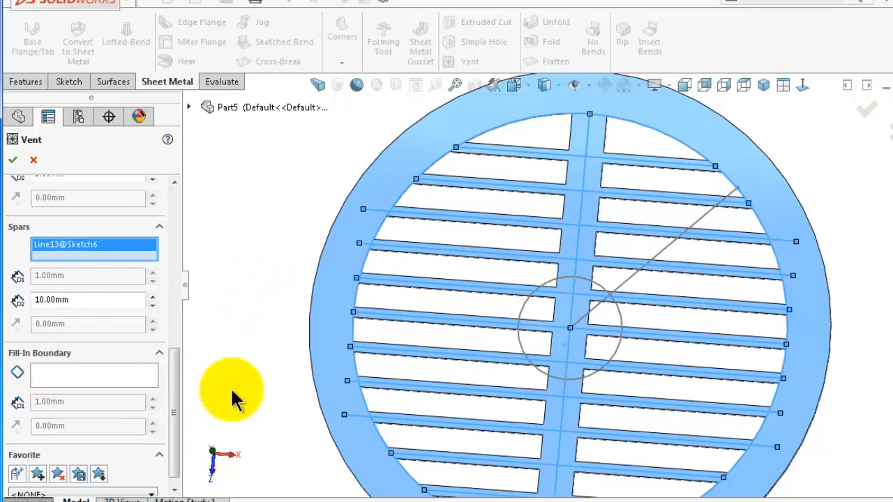
pyautogui.click(618, 342)
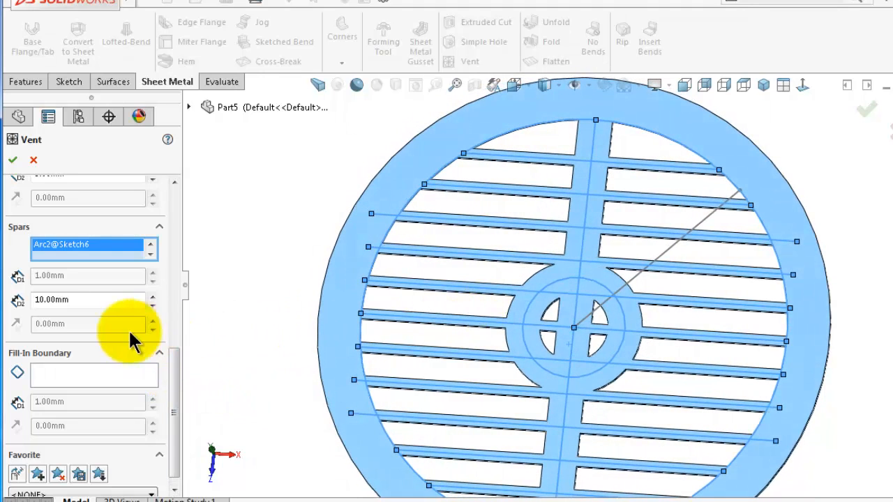
pyautogui.rightClick(118, 251)
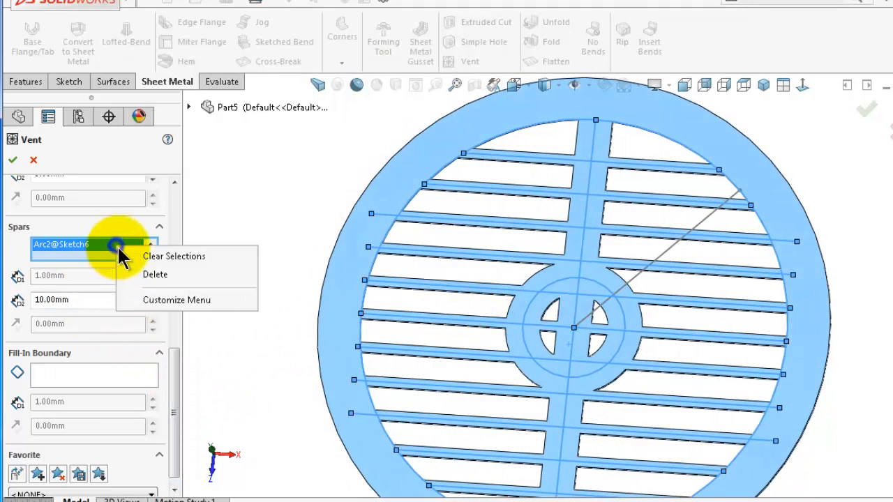
pyautogui.click(140, 277)
# Assign the small centre circle of the sketch as the vent's fill-in boundary.
pyautogui.click(91, 375)
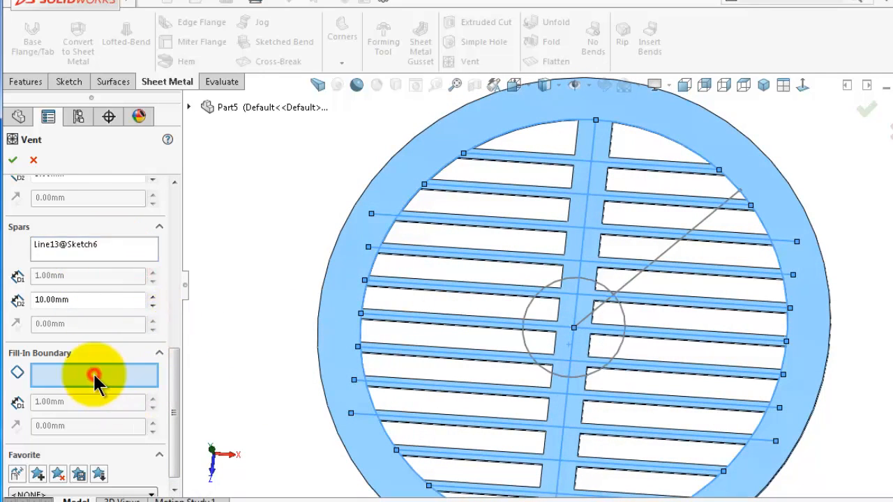
pyautogui.click(619, 338)
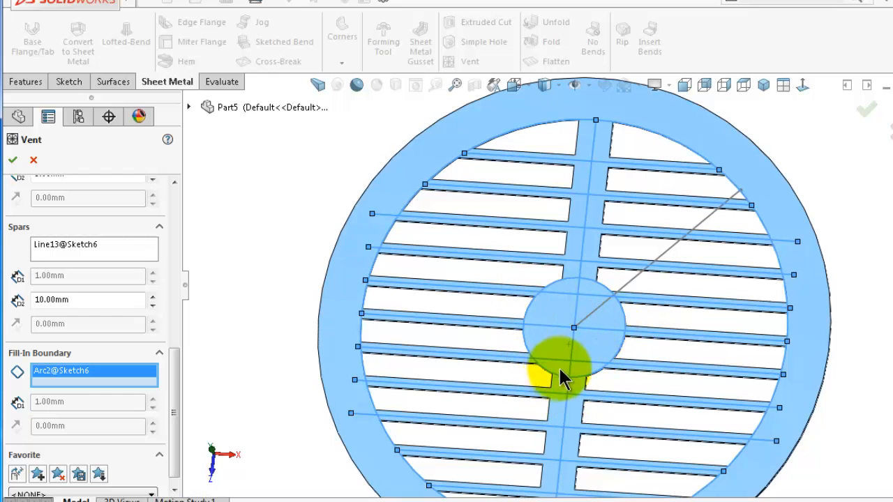
# Try the diagonal sketch line as a second spar, and remove it from the spar selection.
pyautogui.moveTo(177, 350); pyautogui.dragTo(174, 315)
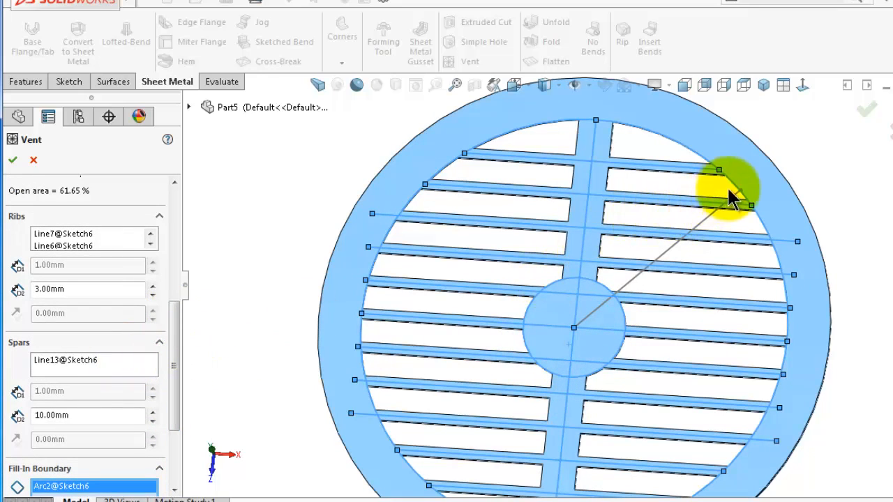
pyautogui.moveTo(175, 349); pyautogui.dragTo(175, 338)
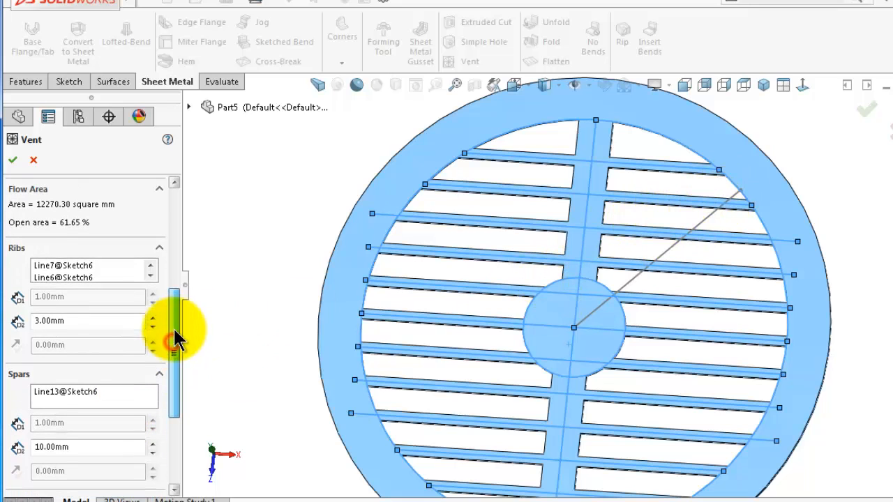
pyautogui.click(130, 400)
pyautogui.click(668, 255)
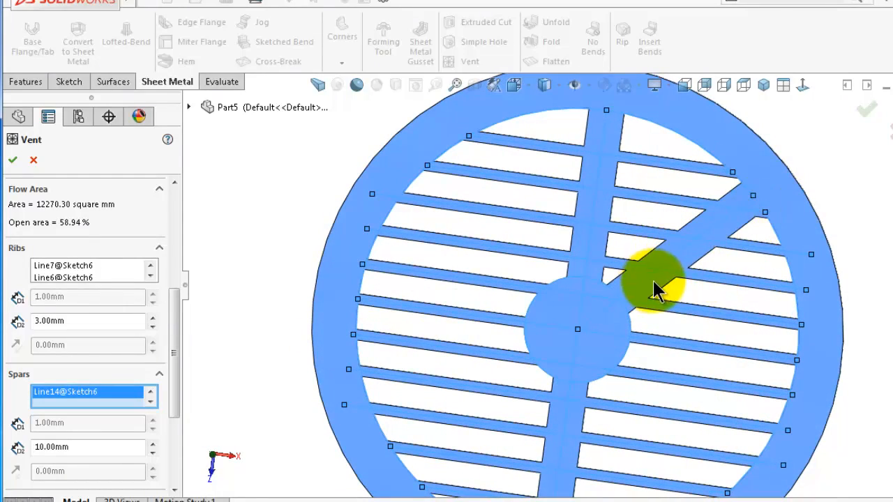
pyautogui.moveTo(659, 282); pyautogui.dragTo(659, 284, button='middle')
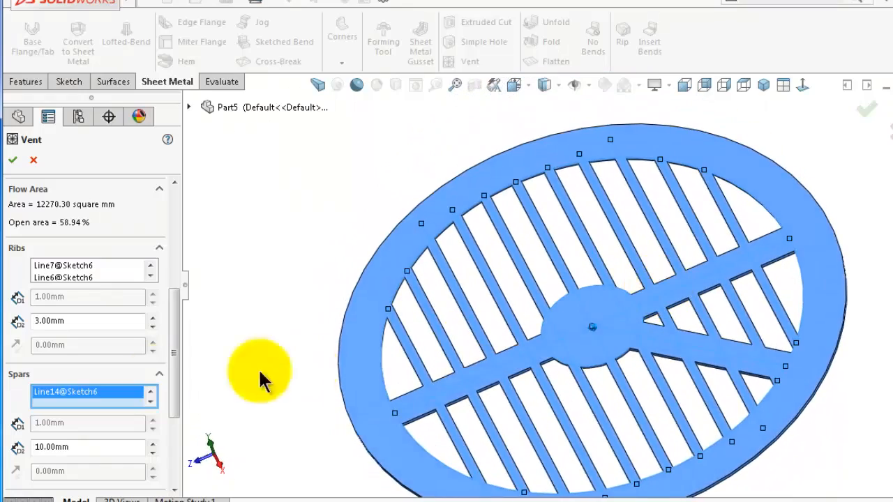
pyautogui.rightClick(129, 399)
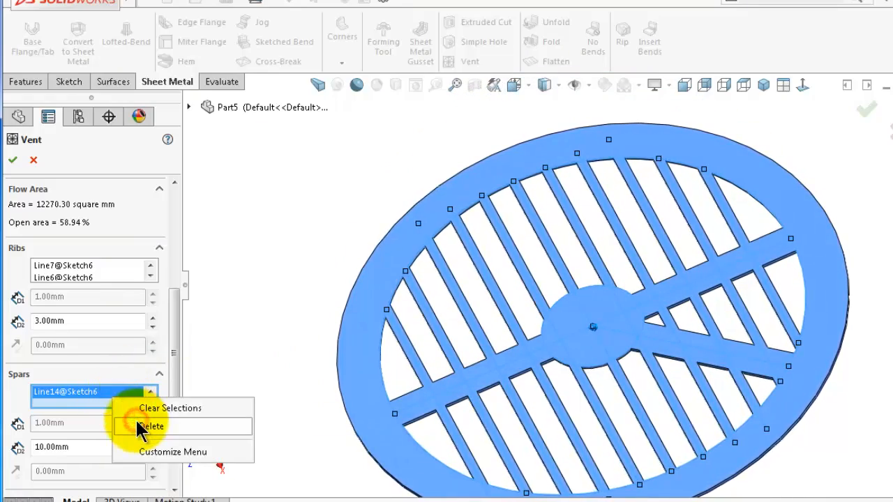
pyautogui.click(146, 425)
pyautogui.moveTo(444, 351); pyautogui.dragTo(443, 354, button='middle')
pyautogui.moveTo(443, 347); pyautogui.dragTo(442, 347, button='middle')
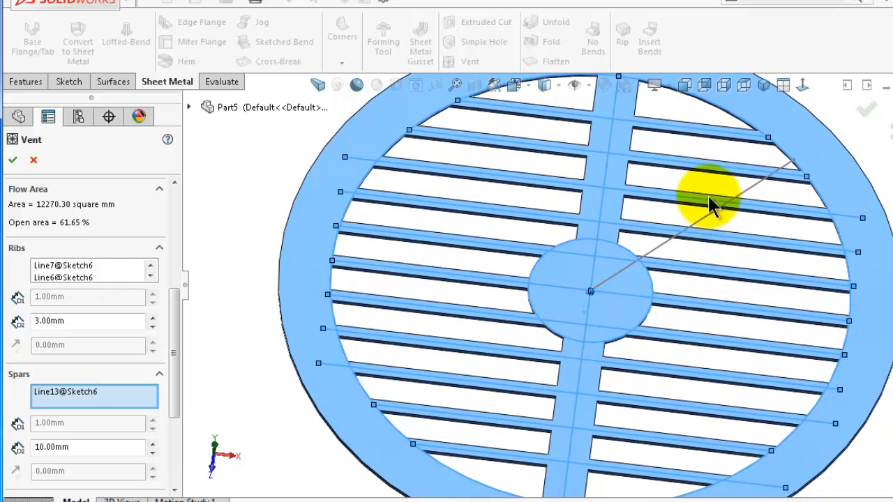
# Set the fillet radius of the vent's openings to 2 mm.
pyautogui.moveTo(556, 193); pyautogui.dragTo(554, 191, button='middle')
pyautogui.moveTo(176, 338); pyautogui.dragTo(168, 251)
pyautogui.scroll(-5, 568, 124)
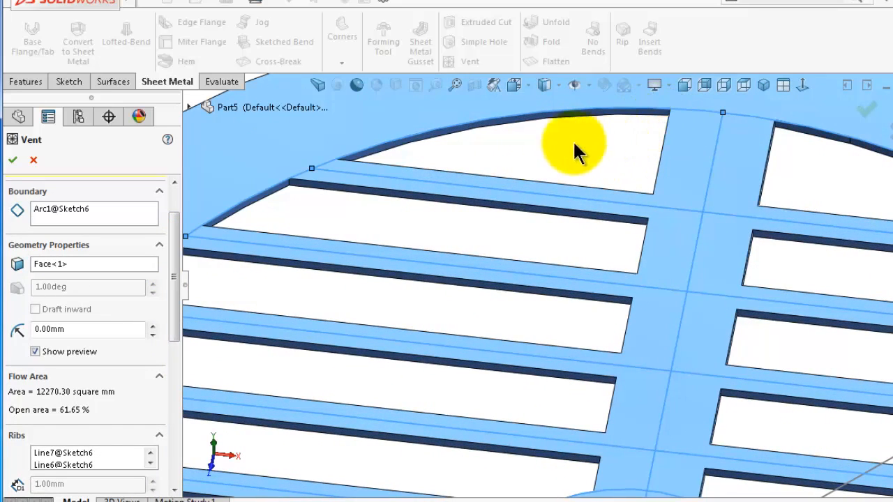
pyautogui.moveTo(349, 162); pyautogui.dragTo(362, 146, button='middle')
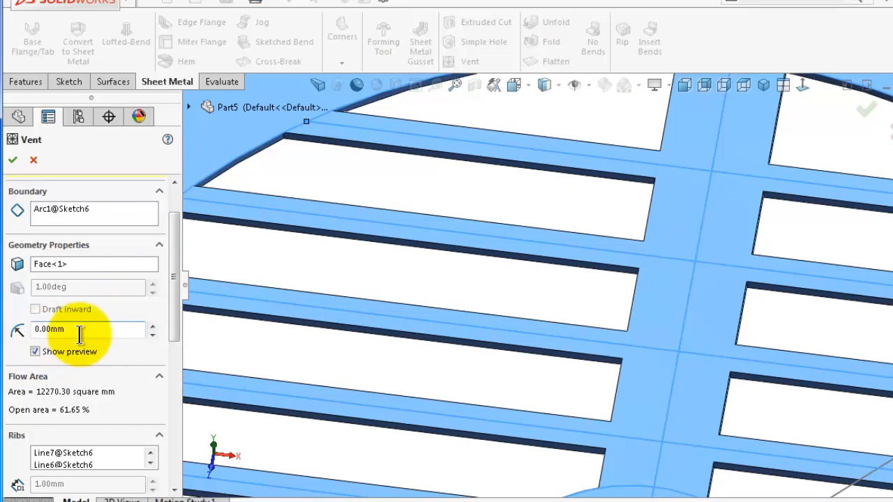
pyautogui.moveTo(100, 329); pyautogui.dragTo(18, 329)
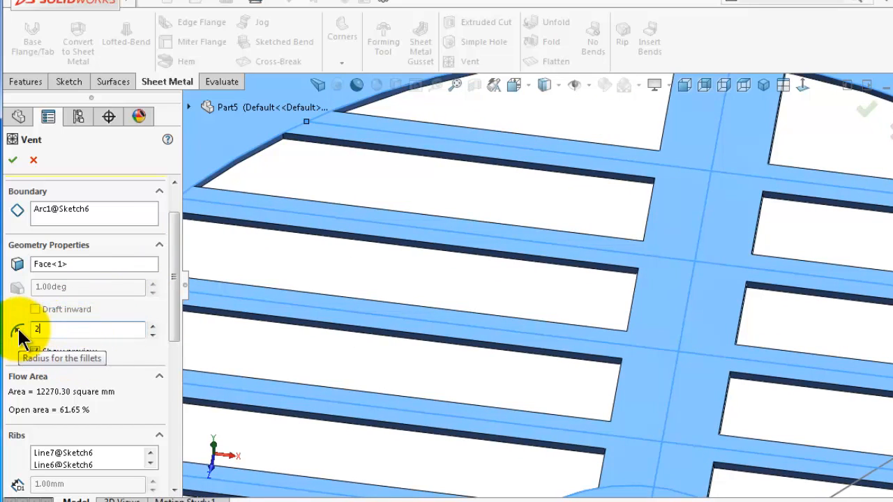
pyautogui.press('Return')
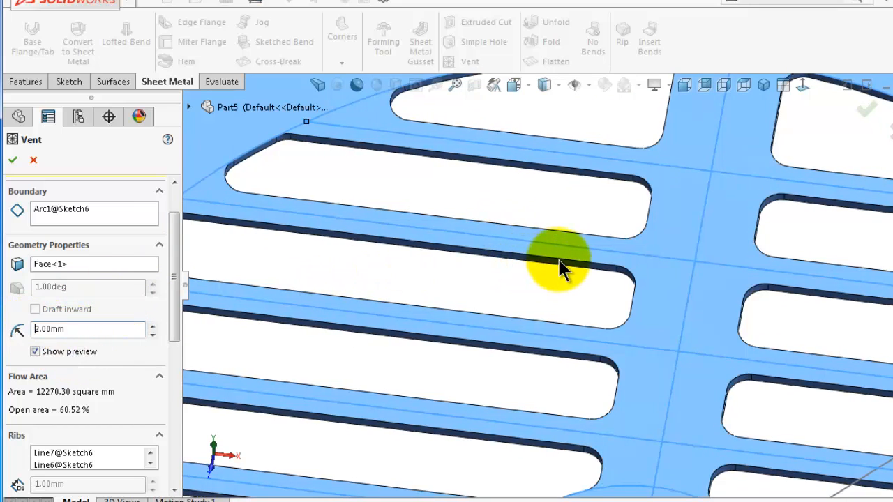
# Check the preview of the filleted openings across the disc and create the vent.
pyautogui.scroll(3, 623, 276)
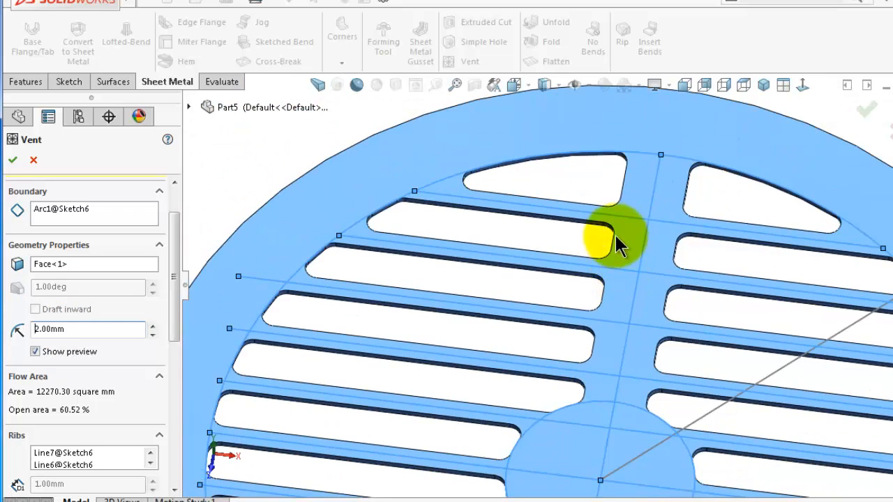
pyautogui.moveTo(551, 184); pyautogui.dragTo(566, 179, button='middle')
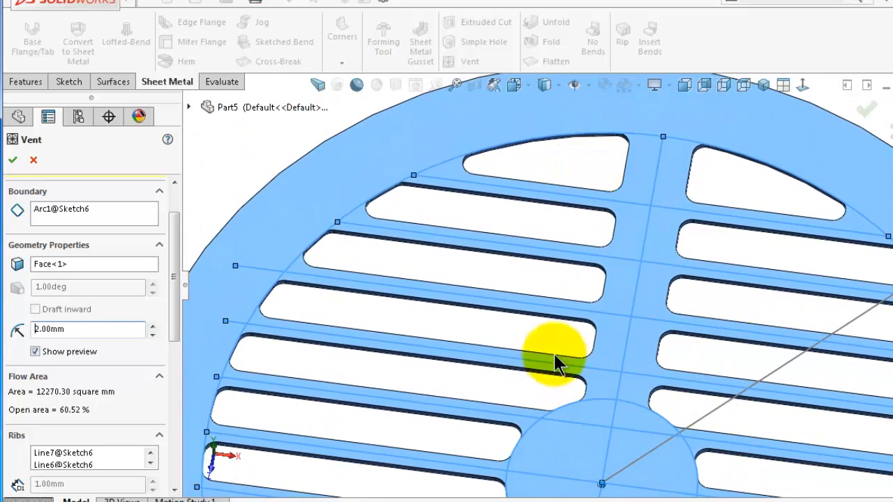
pyautogui.scroll(4, 556, 354)
pyautogui.scroll(1, 624, 421)
pyautogui.scroll(-1, 623, 425)
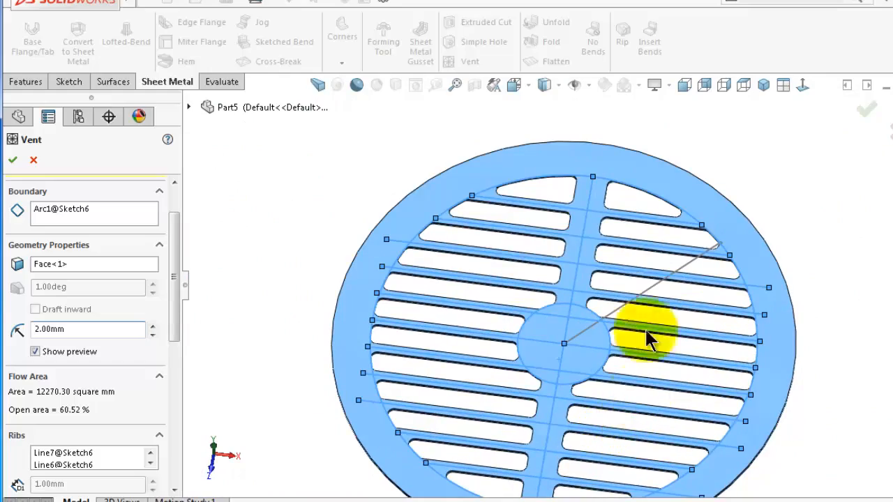
pyautogui.moveTo(528, 303); pyautogui.dragTo(807, 155, button='middle')
pyautogui.click(865, 112)
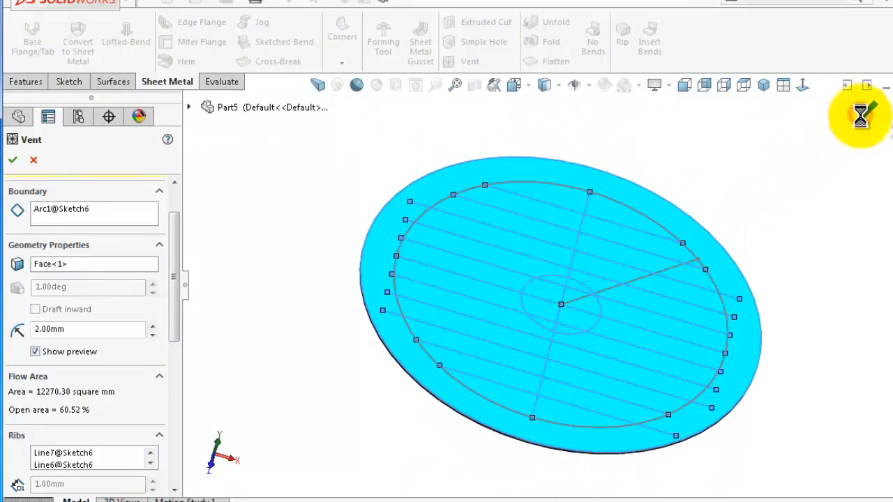
# Place a Simple Hole on the reverse side of the disc, on the rim's negative X side level with the centre.
pyautogui.moveTo(853, 137); pyautogui.dragTo(577, 231, button='middle')
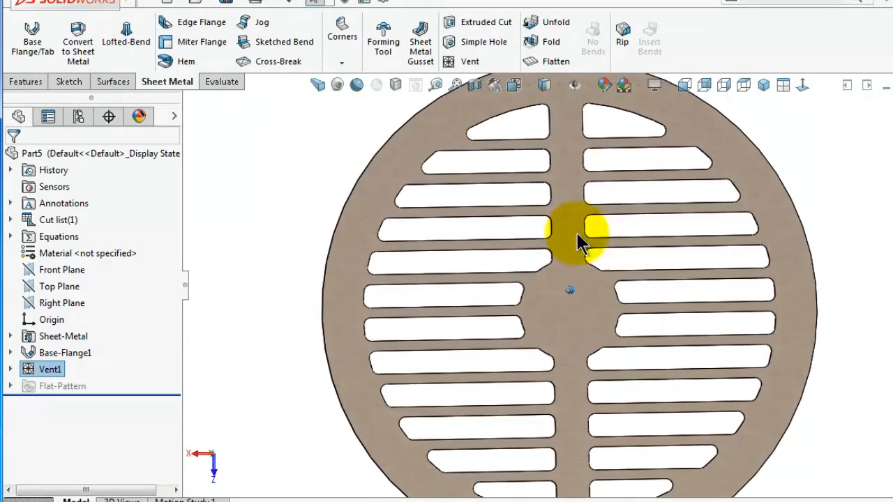
pyautogui.moveTo(789, 293)
pyautogui.mouseDown(button='middle')
pyautogui.moveTo(798, 309)
pyautogui.moveTo(787, 313)
pyautogui.moveTo(771, 299)
pyautogui.mouseUp(button='middle')
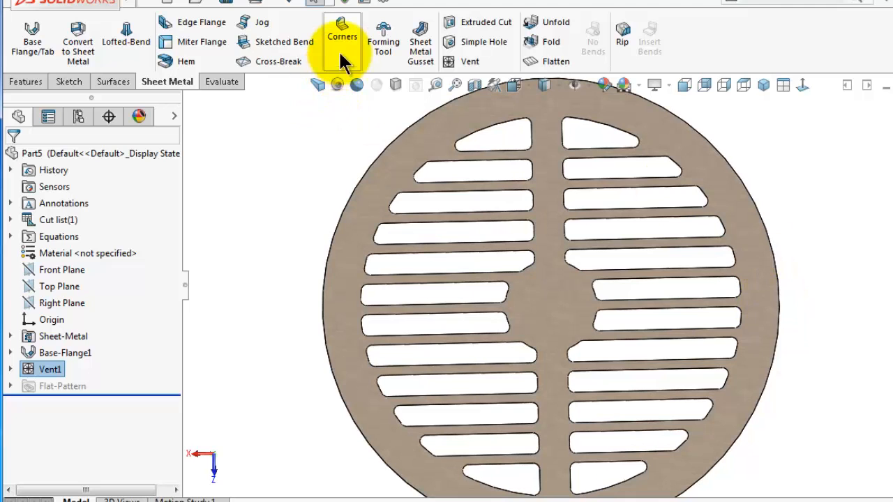
pyautogui.click(480, 36)
pyautogui.moveTo(771, 308); pyautogui.dragTo(764, 304, button='middle')
pyautogui.click(763, 309)
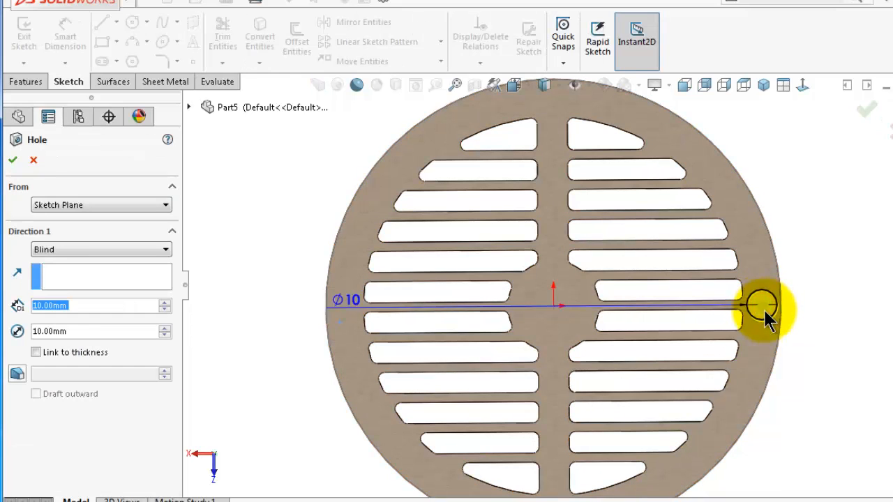
# Set the hole's diameter to 5 mm and create the blind hole.
pyautogui.click(345, 309)
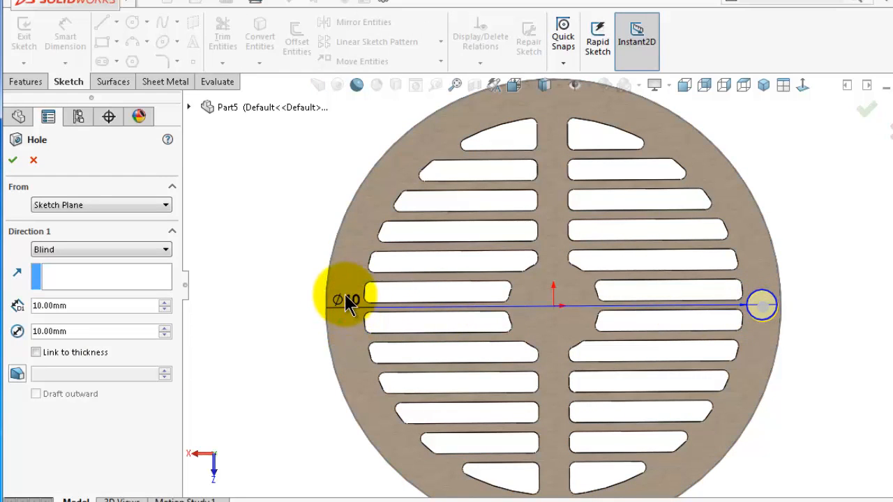
pyautogui.moveTo(352, 255); pyautogui.dragTo(284, 281)
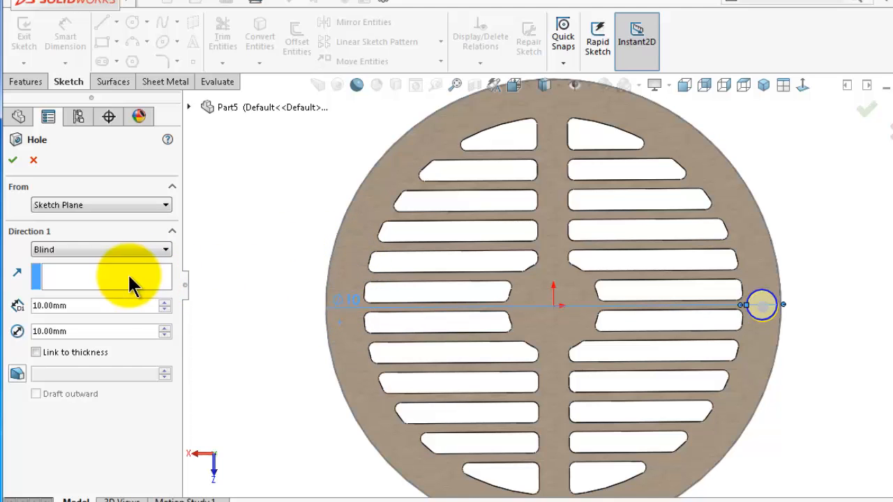
pyautogui.moveTo(85, 330); pyautogui.dragTo(13, 335)
pyautogui.write('5')
pyautogui.press('Return')
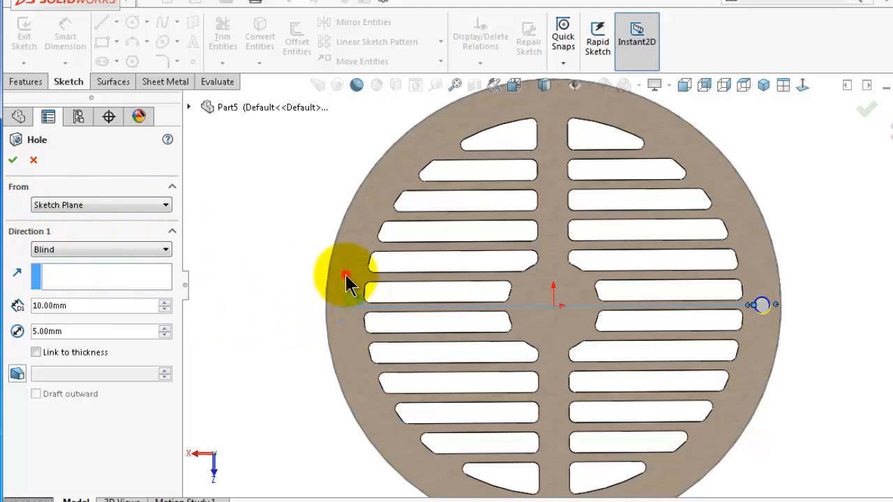
pyautogui.click(14, 162)
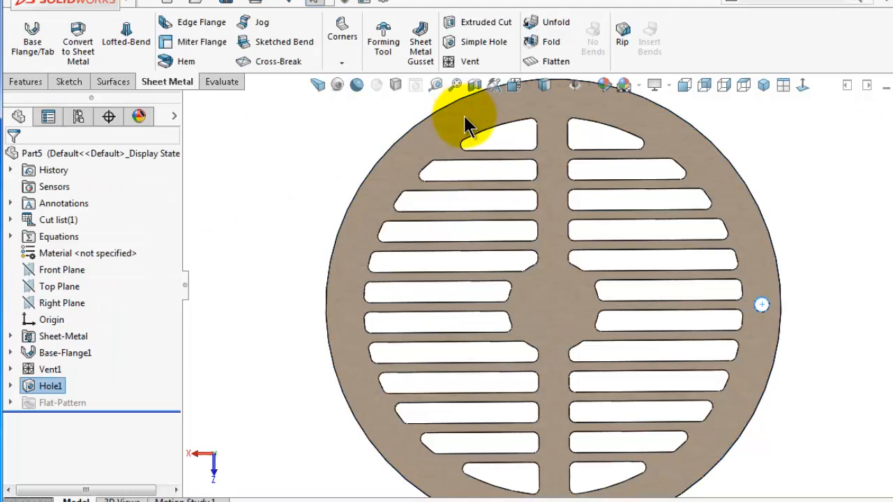
# Create a second Simple Hole on the opposite, positive X side of the rim, level with the disc's centre.
pyautogui.click(481, 41)
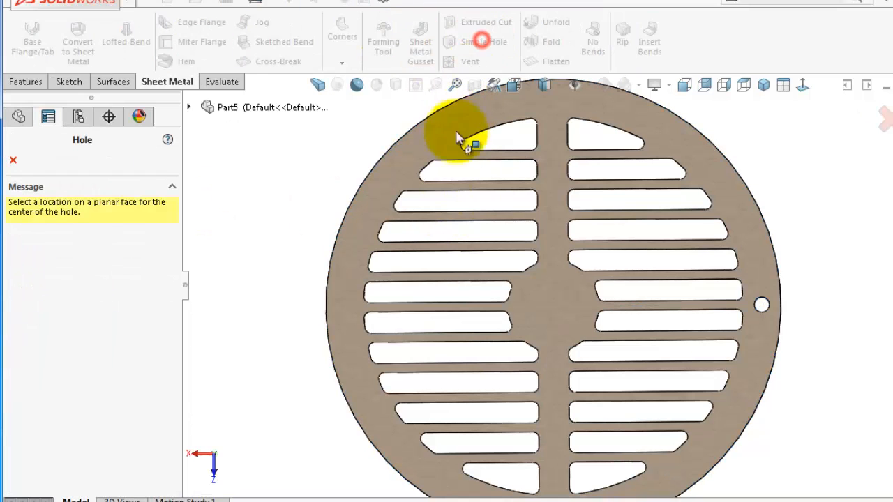
pyautogui.click(343, 311)
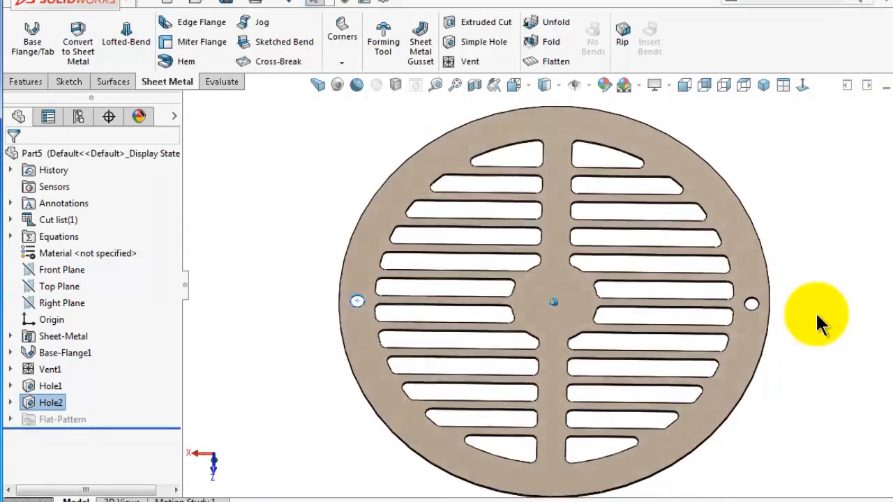
pyautogui.moveTo(816, 315); pyautogui.dragTo(817, 315, button='middle')
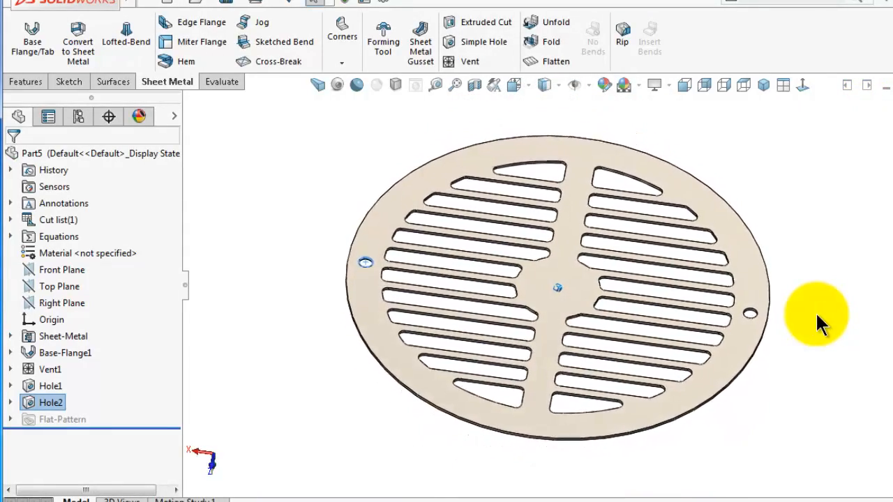
pyautogui.scroll(-3, 816, 314)
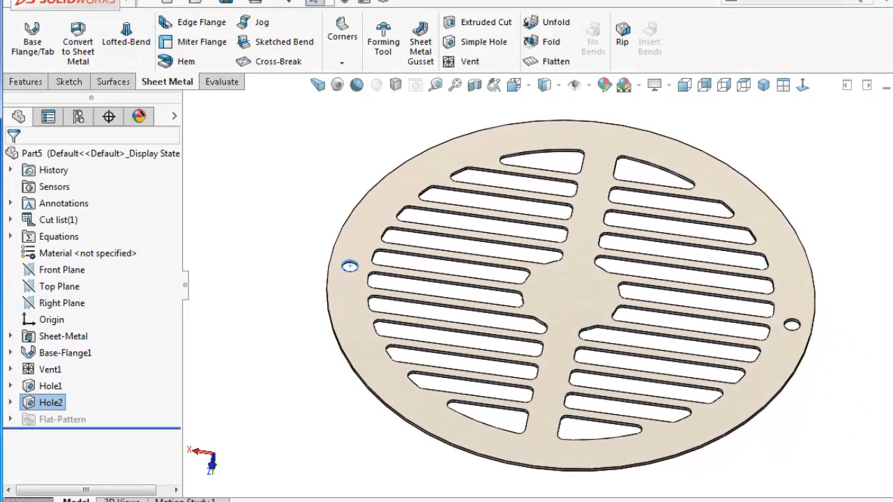
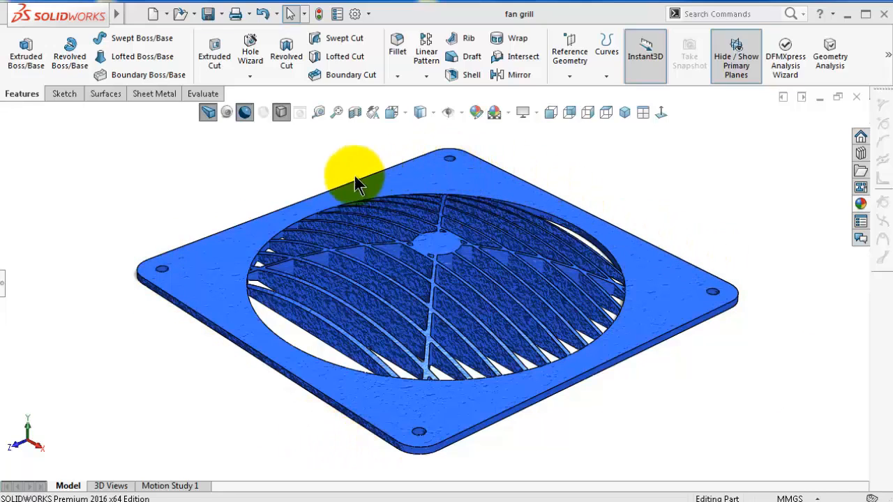
# Roll the fan grill model back to just before the Vent2 feature, showing only the extruded base plate.
pyautogui.click(3, 286)
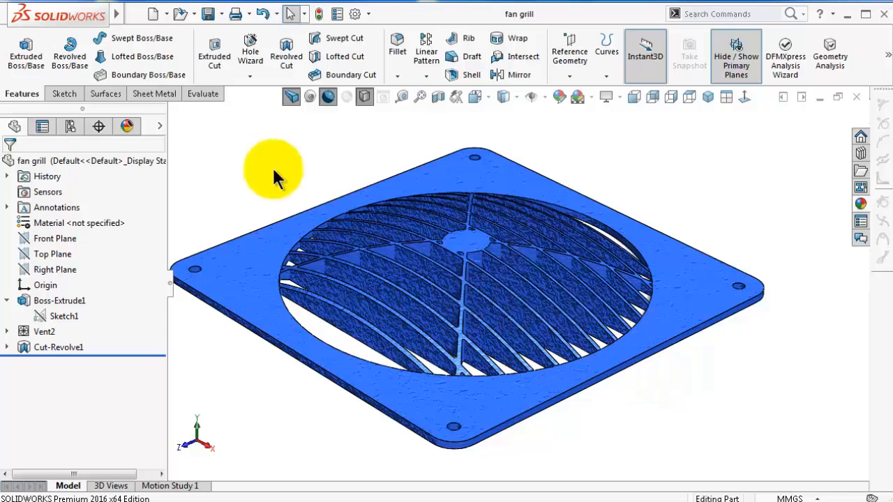
pyautogui.click(157, 94)
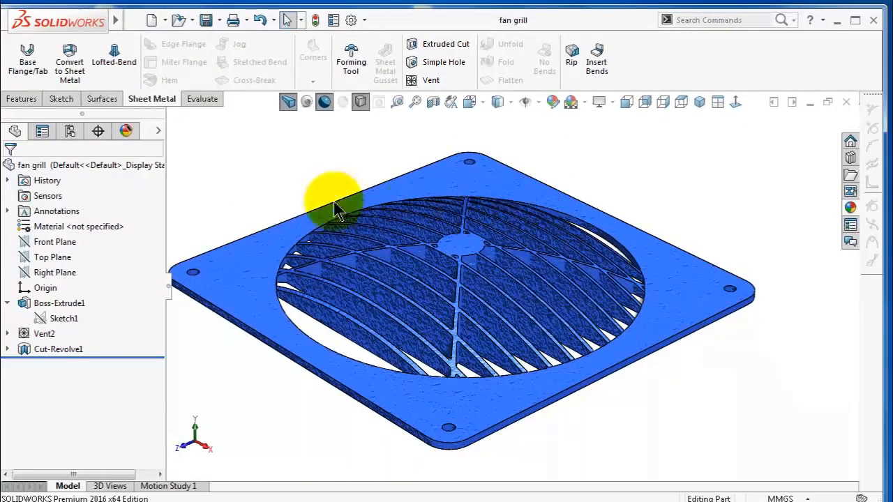
pyautogui.click(45, 335)
pyautogui.click(219, 408)
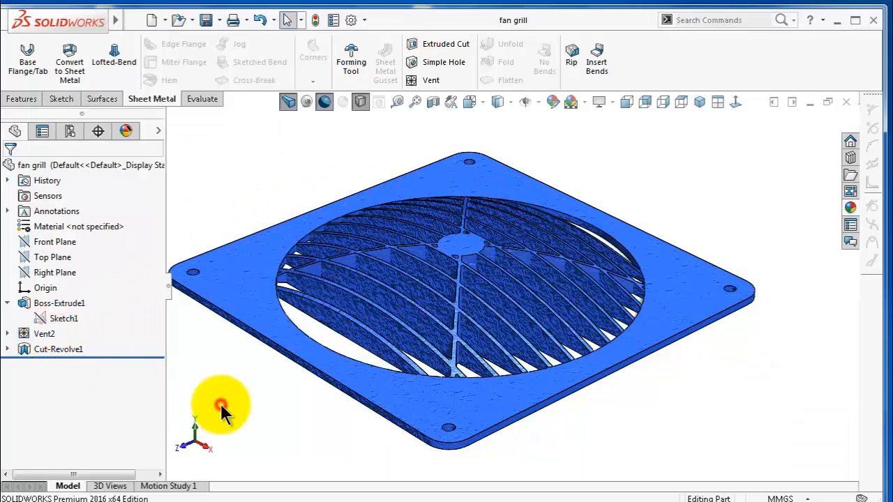
pyautogui.click(67, 306)
pyautogui.moveTo(94, 356)
pyautogui.mouseDown()
pyautogui.moveTo(97, 333)
pyautogui.moveTo(80, 326)
pyautogui.mouseUp()
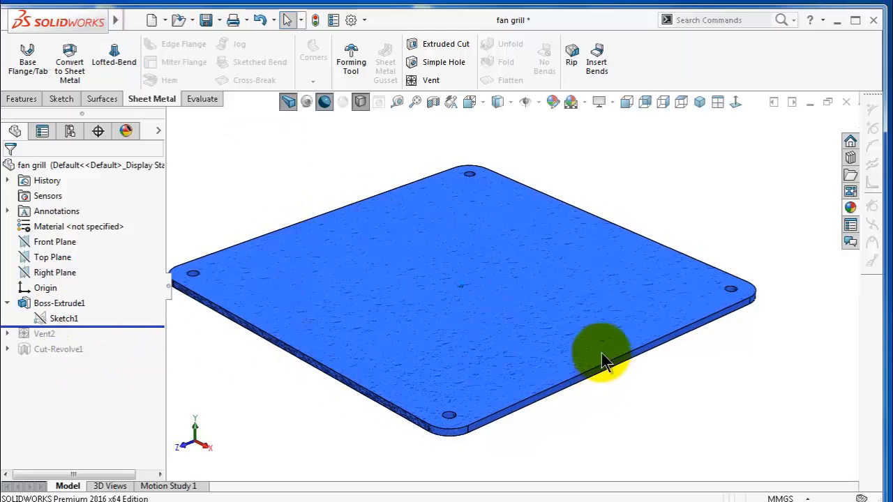
pyautogui.moveTo(602, 353); pyautogui.dragTo(584, 331, button='middle')
pyautogui.hotkey('ctrl', '7')
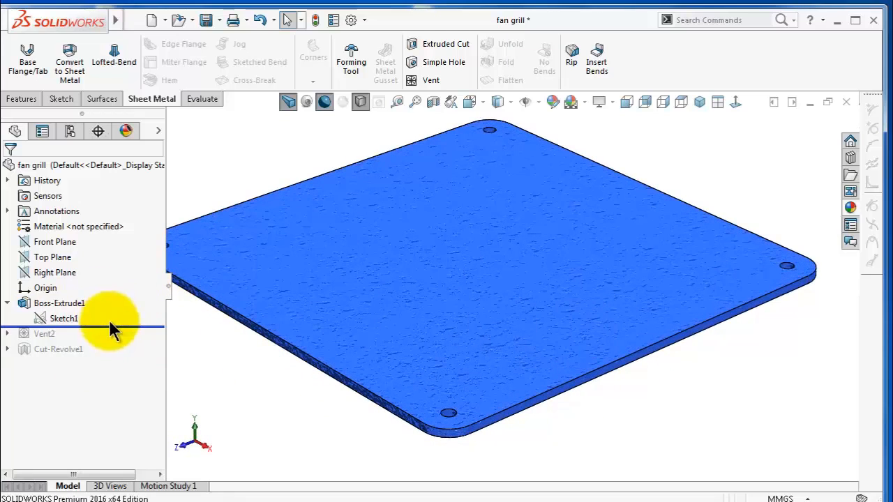
# Open the base plate's Sketch1 normal to the view to examine the vent circles, ribs and spars, and exit the sketch.
pyautogui.click(50, 319)
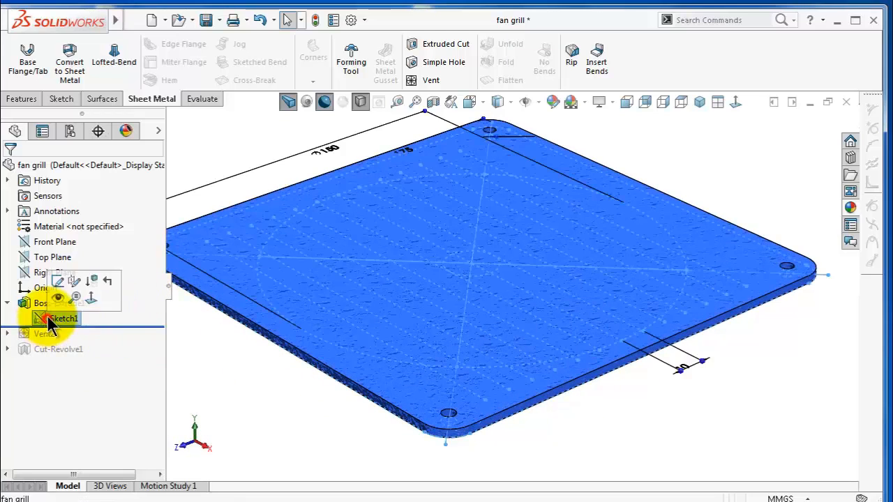
pyautogui.click(57, 281)
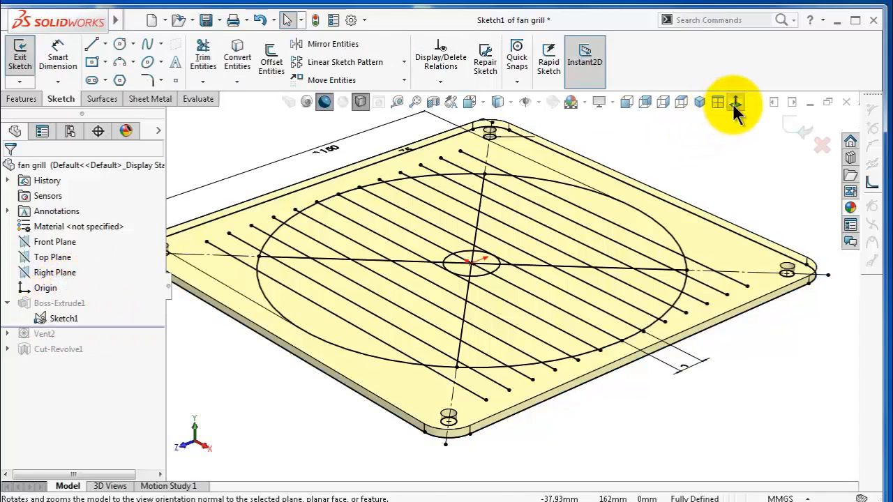
pyautogui.click(733, 104)
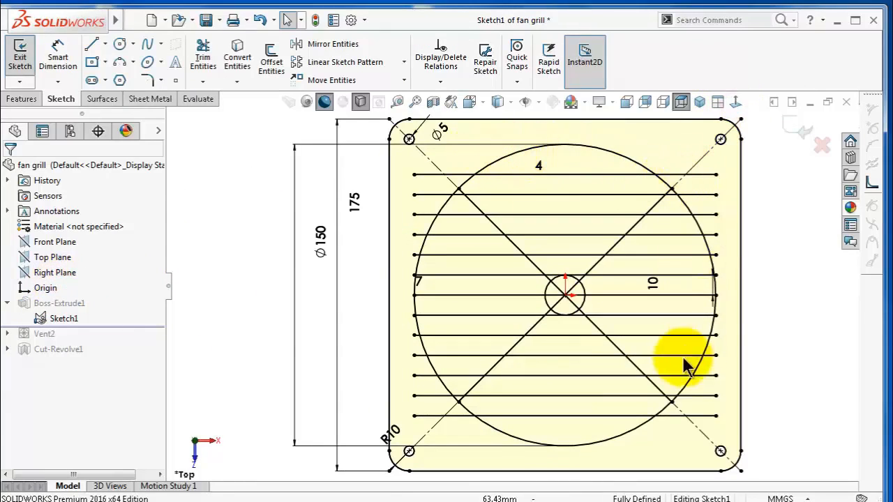
pyautogui.click(795, 133)
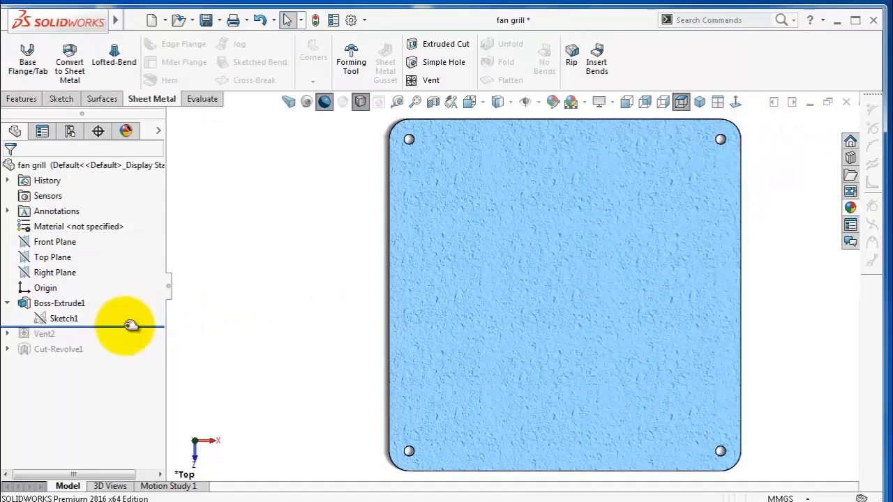
# Roll the model forward to just after Vent2 and open the vent feature for editing.
pyautogui.moveTo(129, 325); pyautogui.dragTo(115, 340)
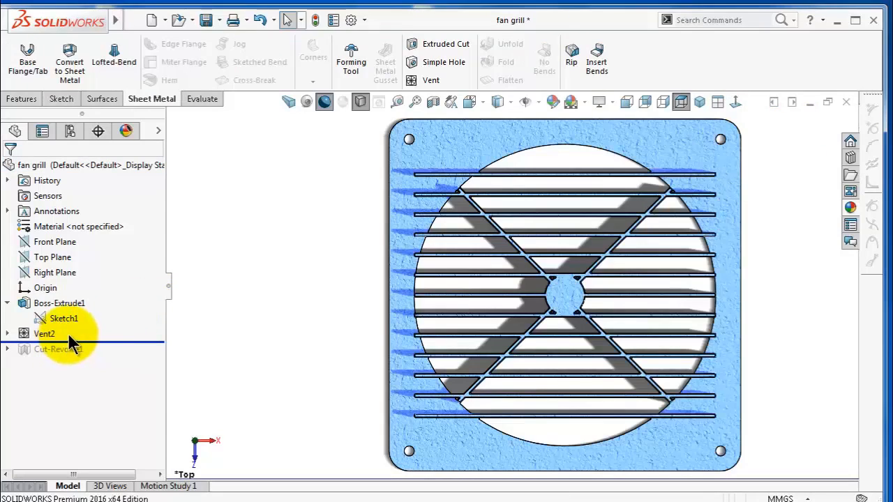
pyautogui.moveTo(420, 306); pyautogui.dragTo(580, 301, button='middle')
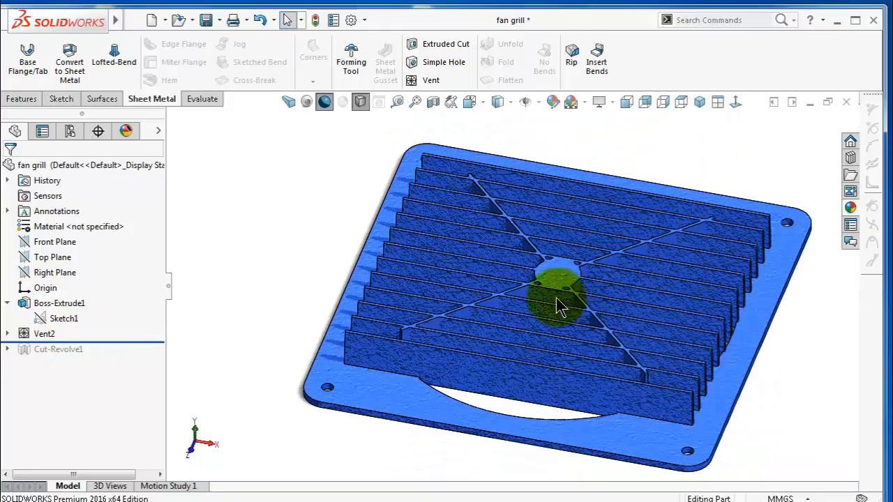
pyautogui.scroll(-2, 541, 225)
pyautogui.moveTo(540, 225)
pyautogui.mouseDown(button='middle')
pyautogui.moveTo(568, 235)
pyautogui.moveTo(522, 249)
pyautogui.mouseUp(button='middle')
pyautogui.click(43, 334)
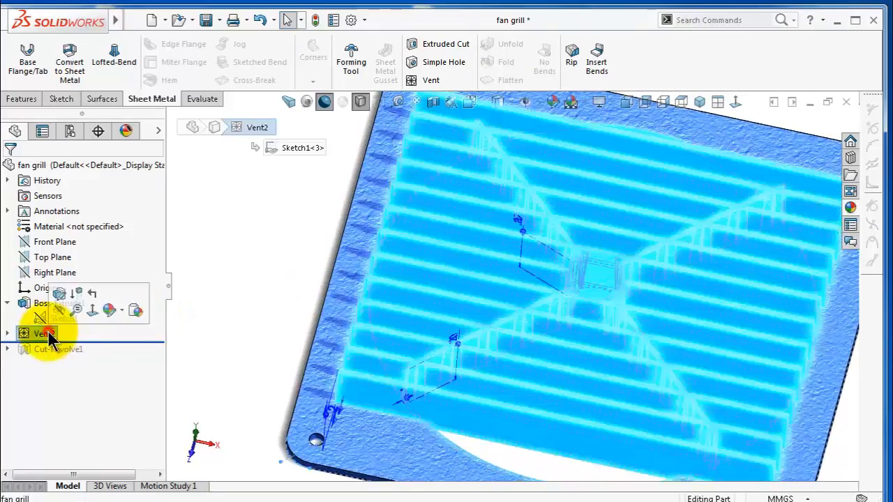
pyautogui.click(62, 296)
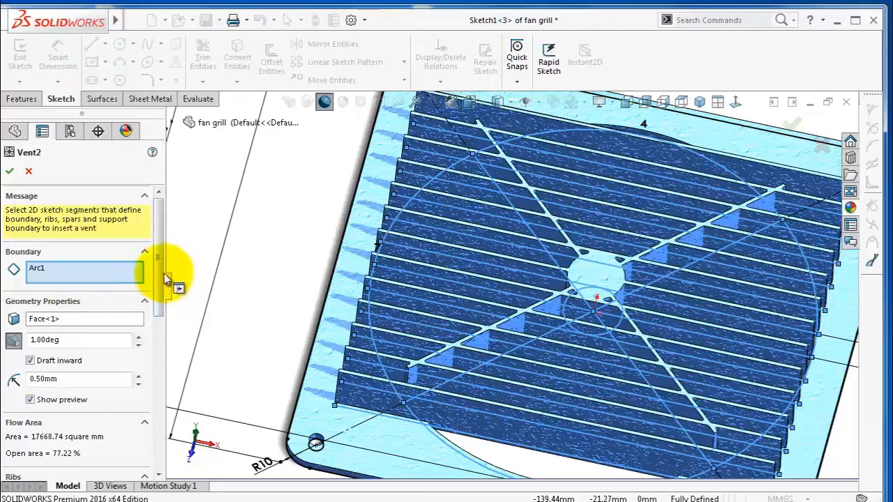
# Examine the depth, width and offset settings of the ribs and spars against the raised ribs on the plate.
pyautogui.moveTo(159, 279); pyautogui.dragTo(148, 373)
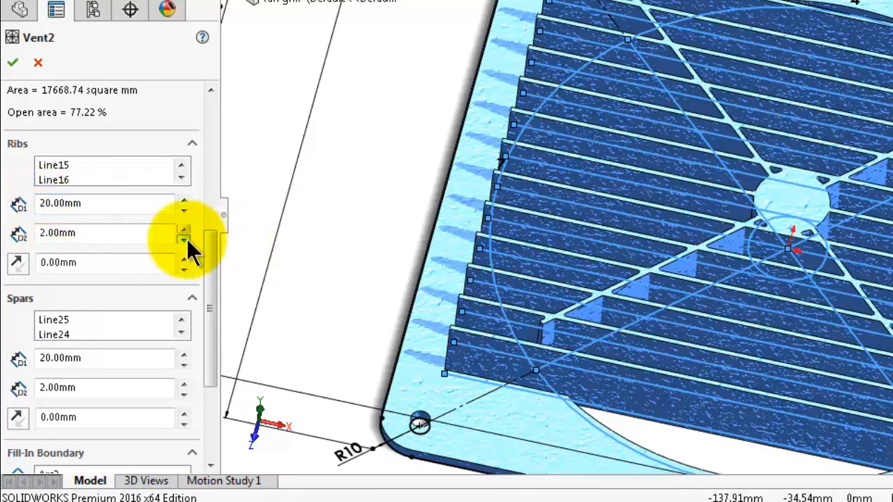
pyautogui.scroll(-1, 202, 254)
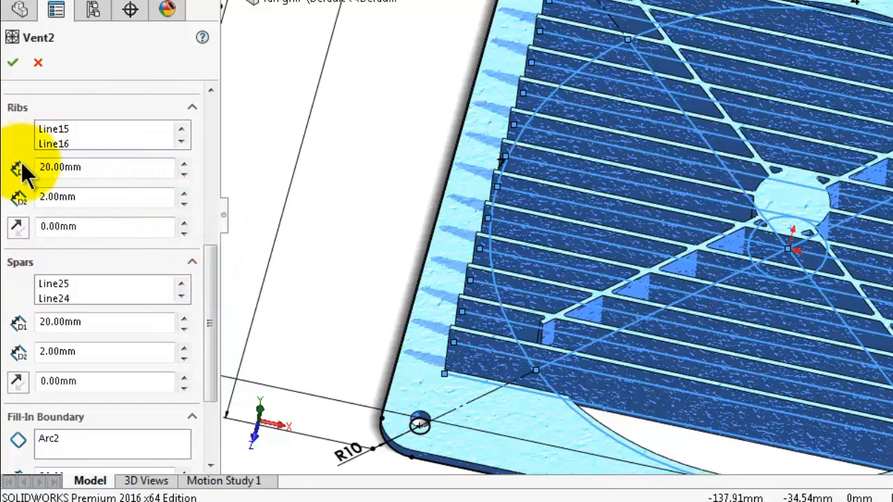
pyautogui.scroll(2, 726, 348)
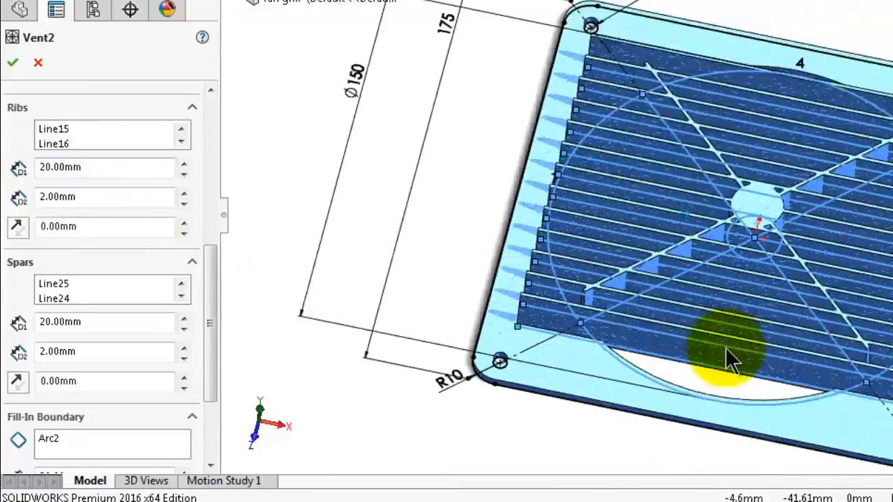
pyautogui.moveTo(724, 348); pyautogui.dragTo(678, 285, button='middle')
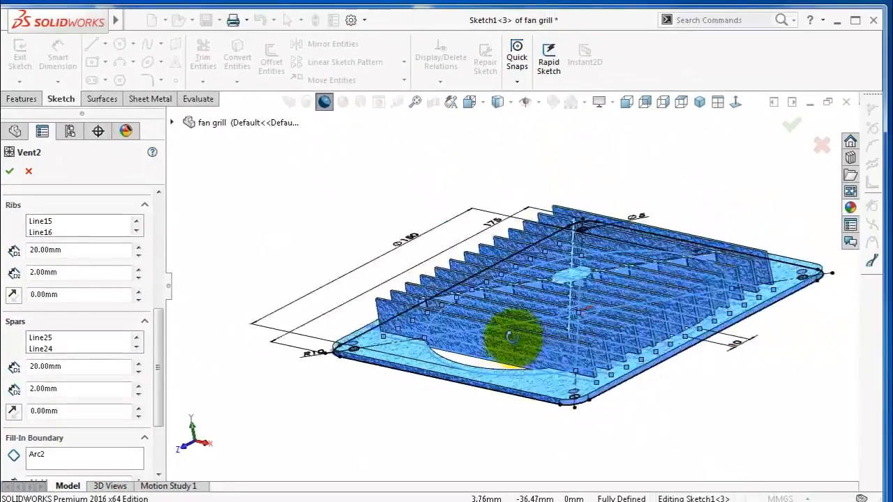
pyautogui.moveTo(512, 337); pyautogui.dragTo(482, 353, button='middle')
pyautogui.scroll(-4, 523, 344)
pyautogui.moveTo(434, 336); pyautogui.dragTo(465, 335, button='middle')
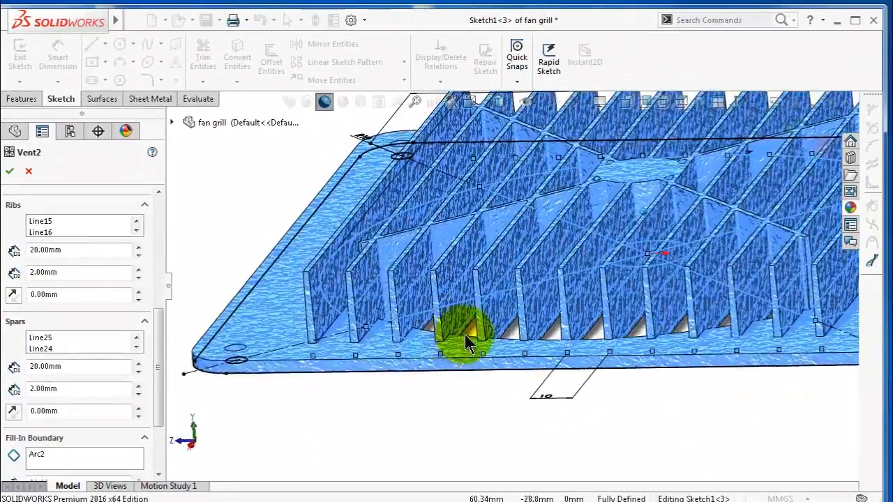
pyautogui.scroll(-5, 514, 300)
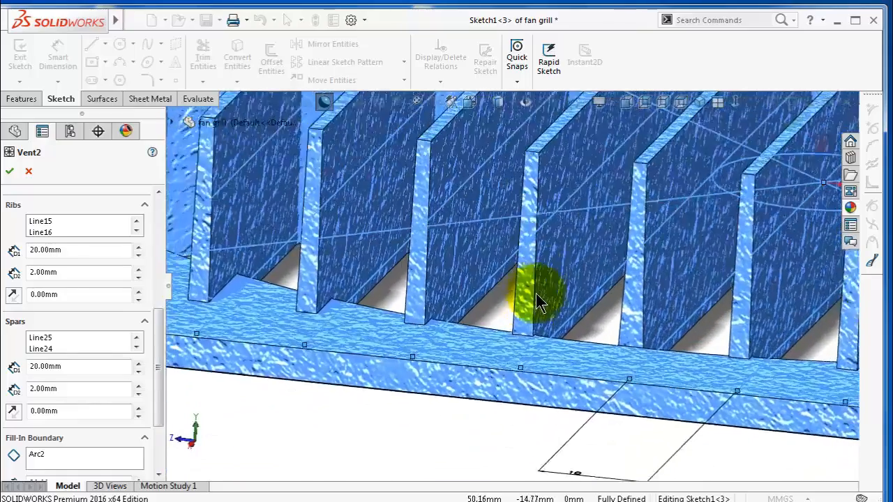
pyautogui.moveTo(536, 293); pyautogui.dragTo(601, 140, button='middle')
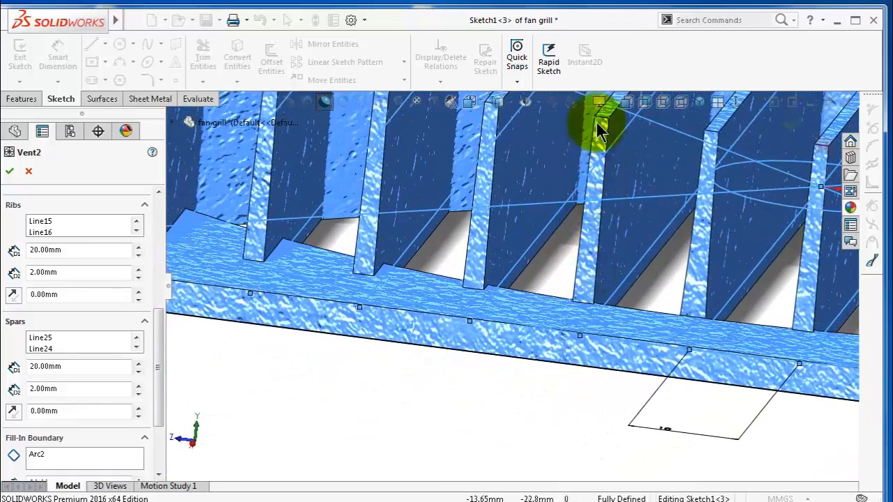
pyautogui.scroll(2, 599, 268)
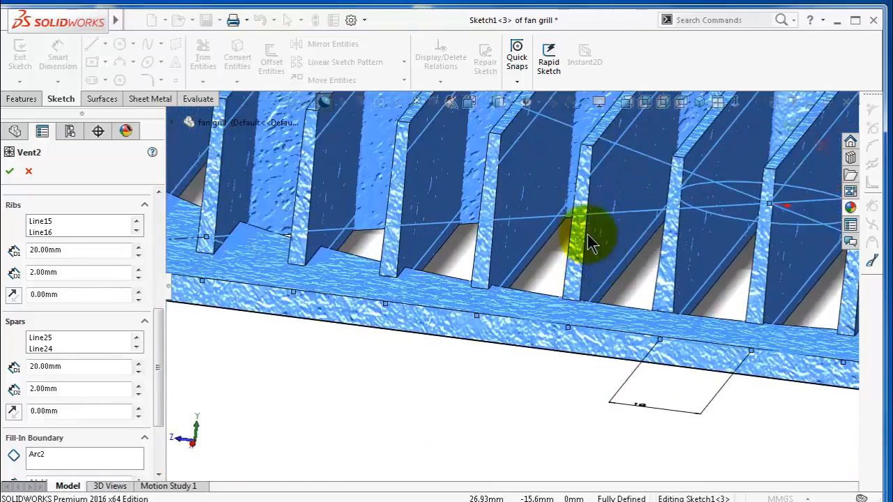
pyautogui.scroll(2, 587, 234)
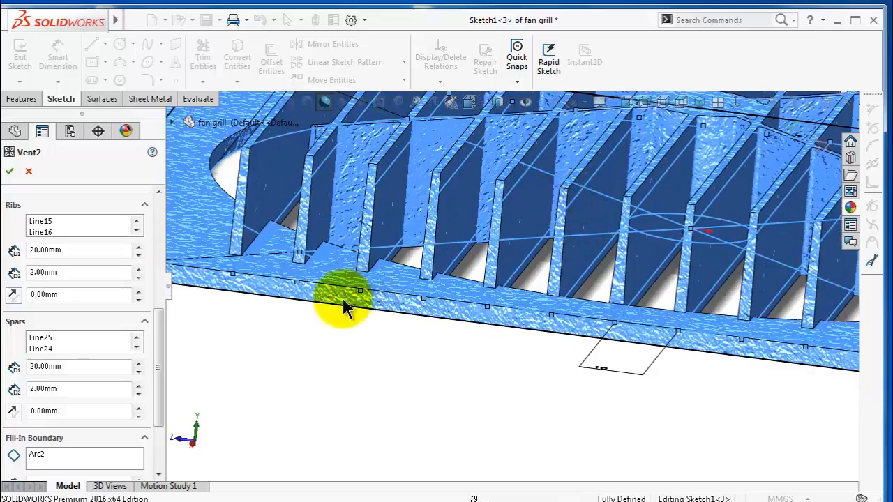
# Check the vent's draft angle, fillet radius and flow area settings against the rib ends along the plate's edge.
pyautogui.moveTo(158, 335); pyautogui.dragTo(160, 263)
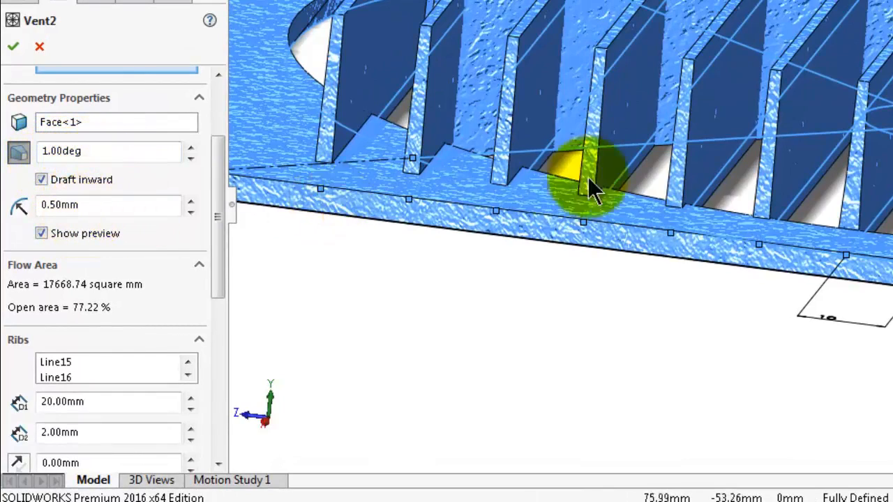
pyautogui.moveTo(587, 176); pyautogui.dragTo(641, 287, button='middle')
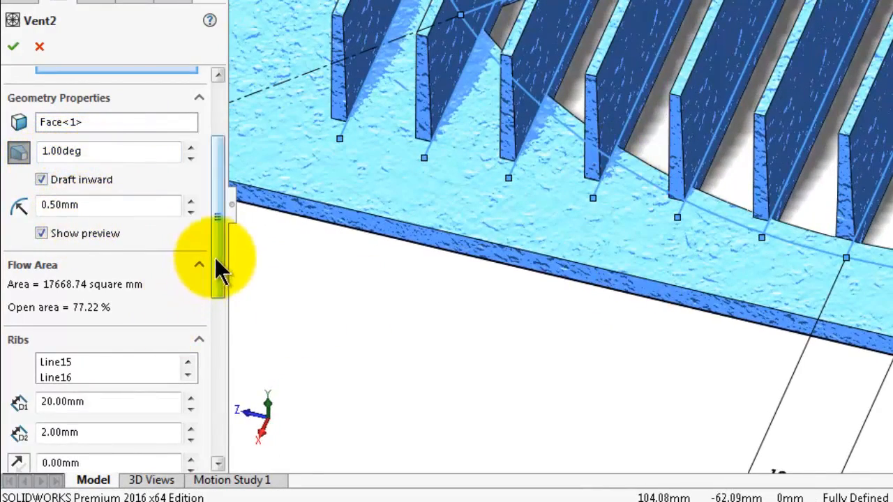
pyautogui.moveTo(216, 269); pyautogui.dragTo(219, 289)
pyautogui.scroll(1, 770, 137)
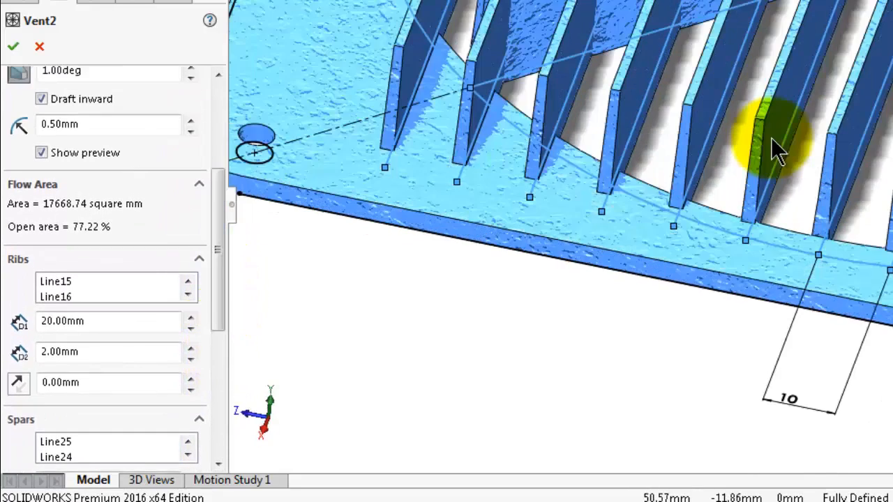
pyautogui.moveTo(775, 140); pyautogui.dragTo(776, 132, button='middle')
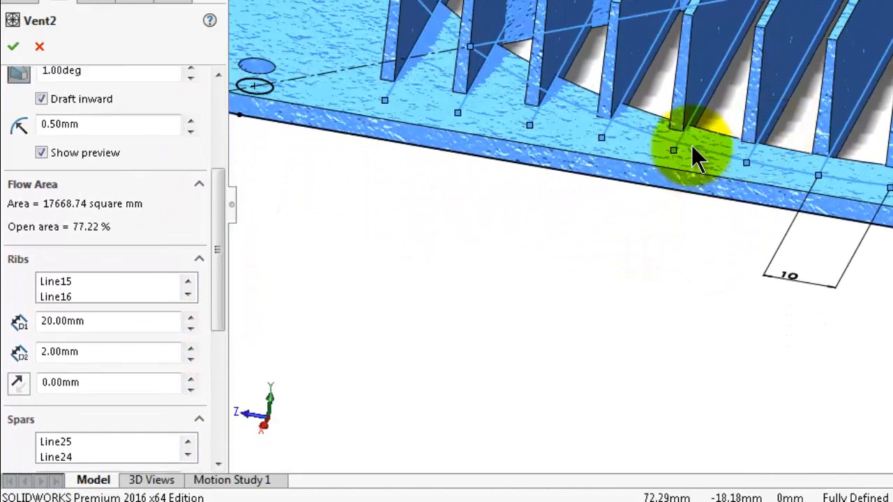
pyautogui.scroll(1, 691, 145)
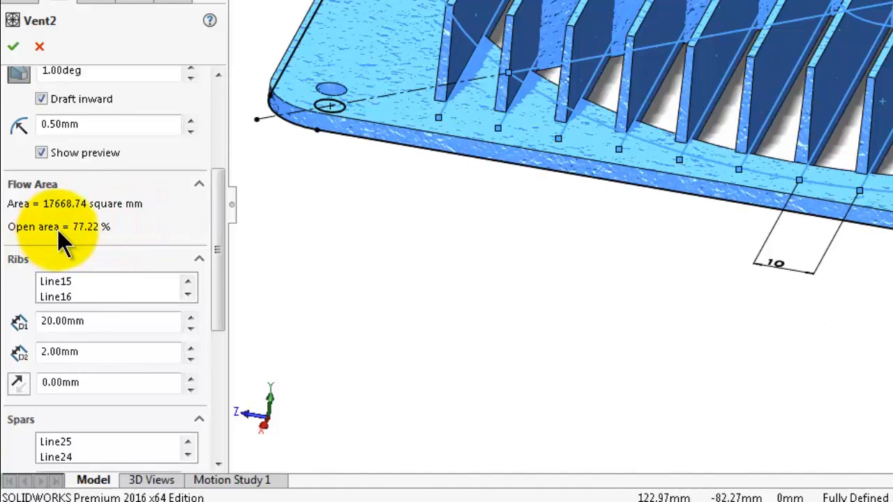
pyautogui.scroll(1, 743, 139)
pyautogui.moveTo(741, 131); pyautogui.dragTo(757, 115, button='middle')
pyautogui.scroll(-4, 835, 138)
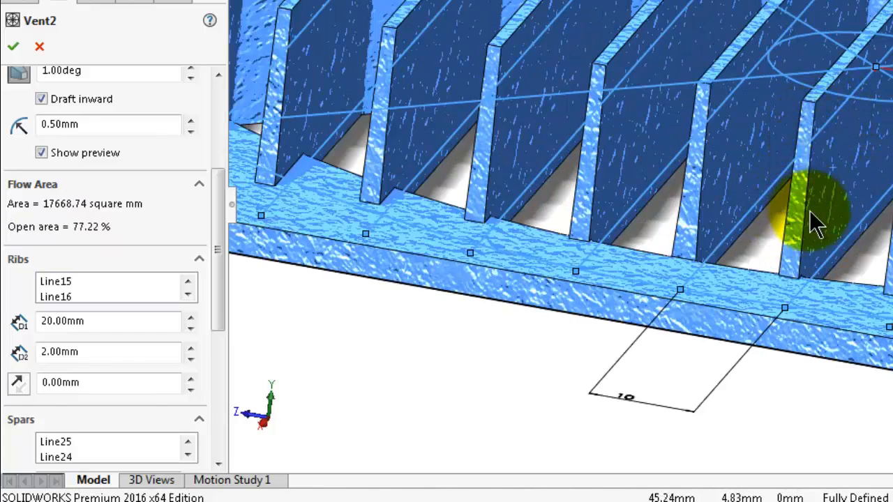
pyautogui.moveTo(807, 211); pyautogui.dragTo(795, 232, button='middle')
pyautogui.scroll(1, 706, 210)
# Try a depth of 10 mm for the vent's ribs and set it back to 20 mm.
pyautogui.moveTo(223, 251); pyautogui.dragTo(215, 300)
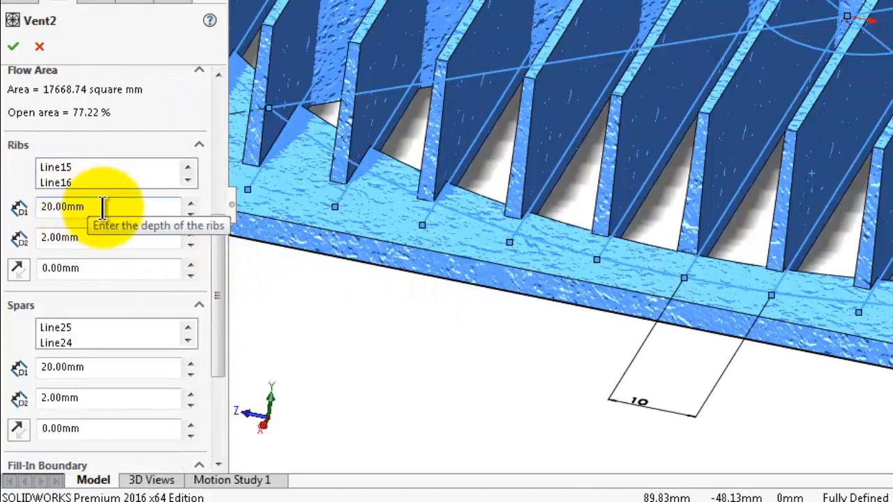
pyautogui.moveTo(102, 207); pyautogui.dragTo(44, 206)
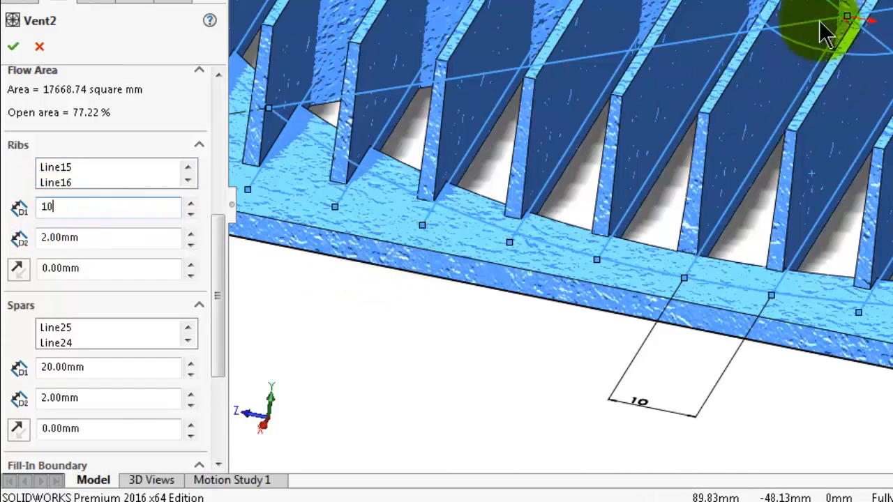
pyautogui.click(798, 2)
pyautogui.moveTo(525, 357); pyautogui.dragTo(312, 265, button='middle')
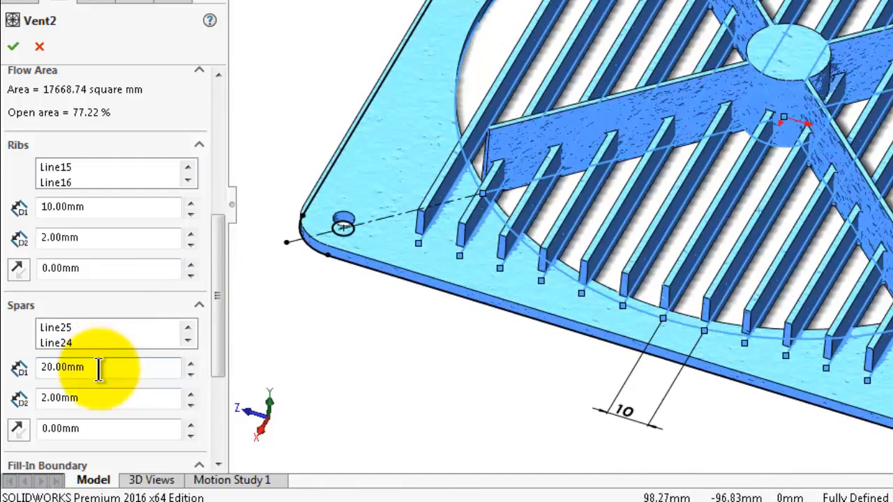
pyautogui.moveTo(95, 207); pyautogui.dragTo(24, 204)
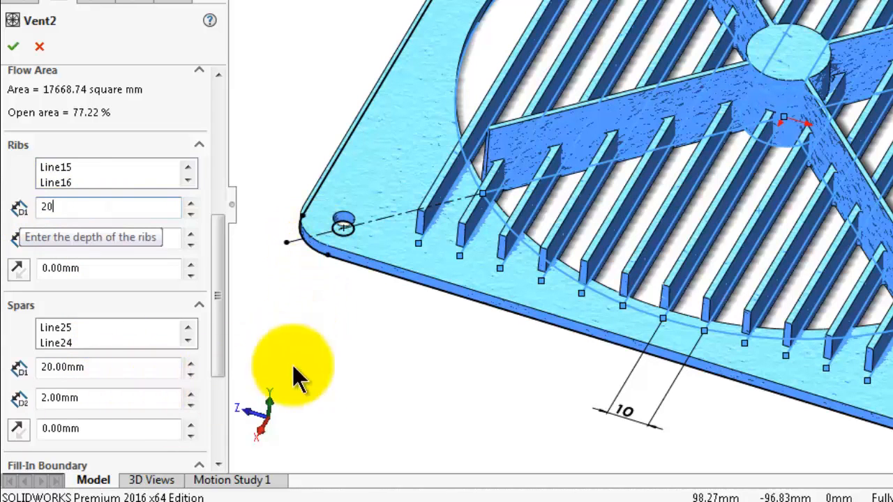
pyautogui.click(356, 344)
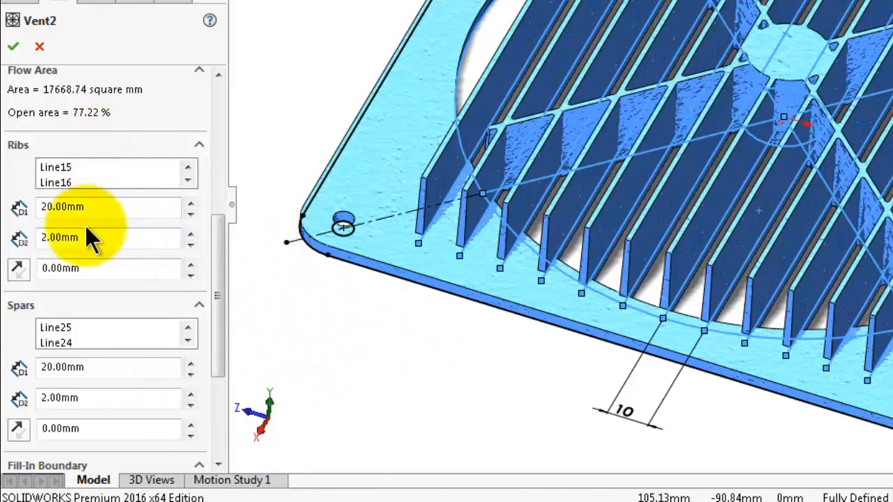
# Try a width of 5 mm for the vent's ribs and set it back to 2 mm.
pyautogui.moveTo(88, 238); pyautogui.dragTo(24, 238)
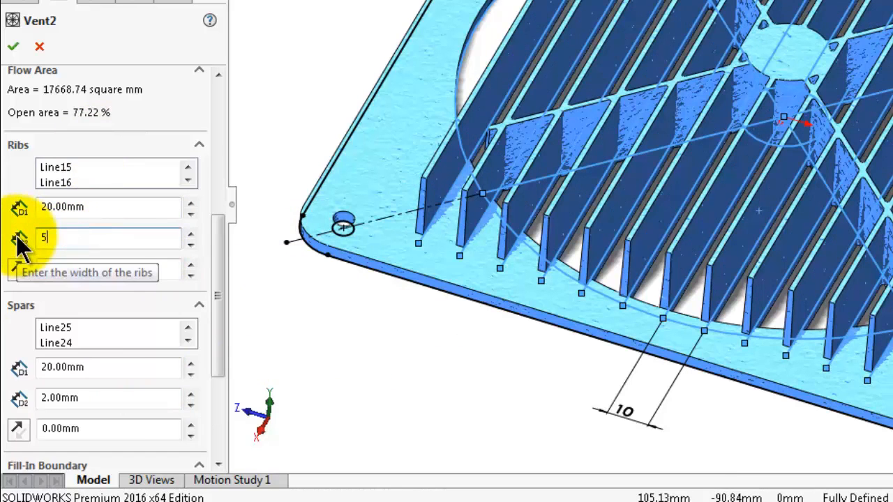
pyautogui.press('Return')
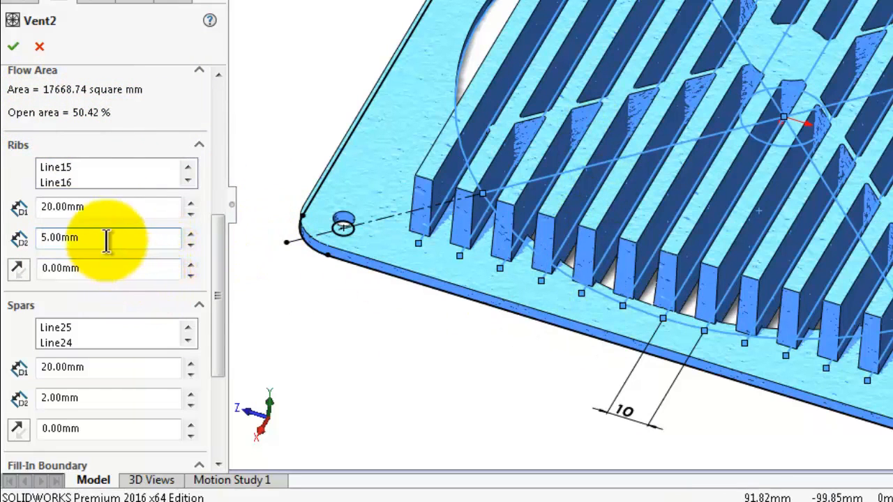
pyautogui.moveTo(106, 240); pyautogui.dragTo(24, 244)
pyautogui.write('2')
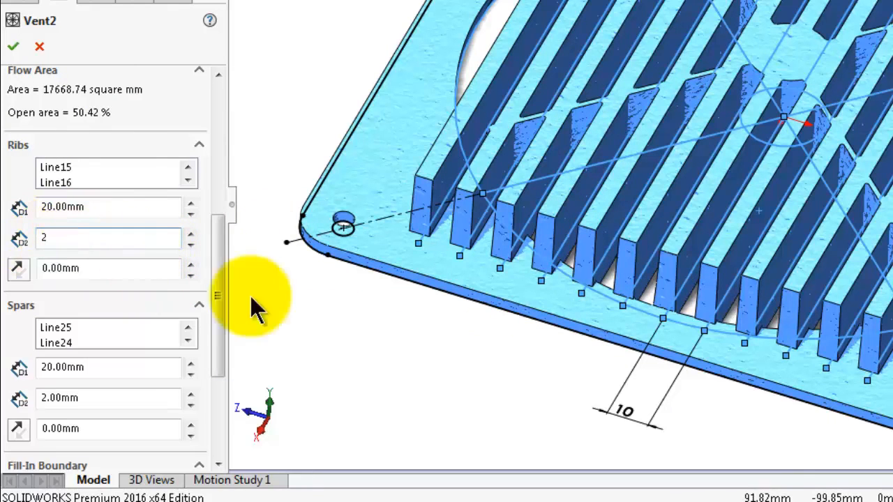
pyautogui.click(419, 359)
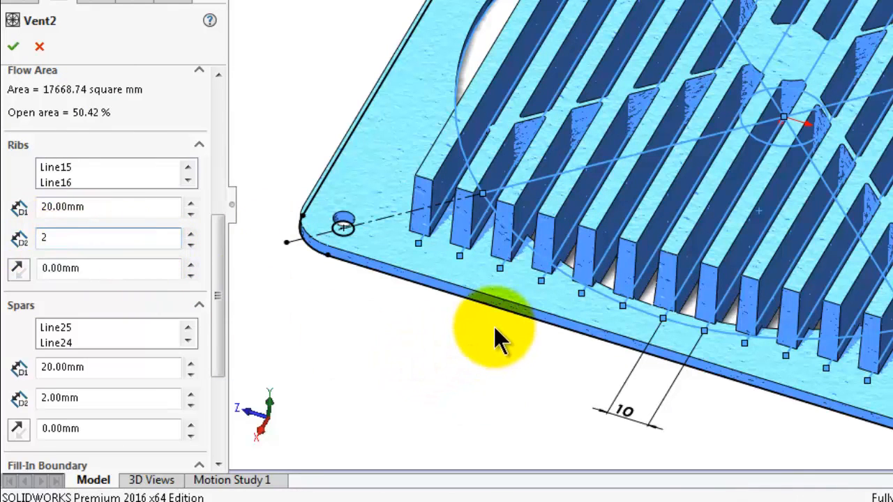
pyautogui.click(463, 357)
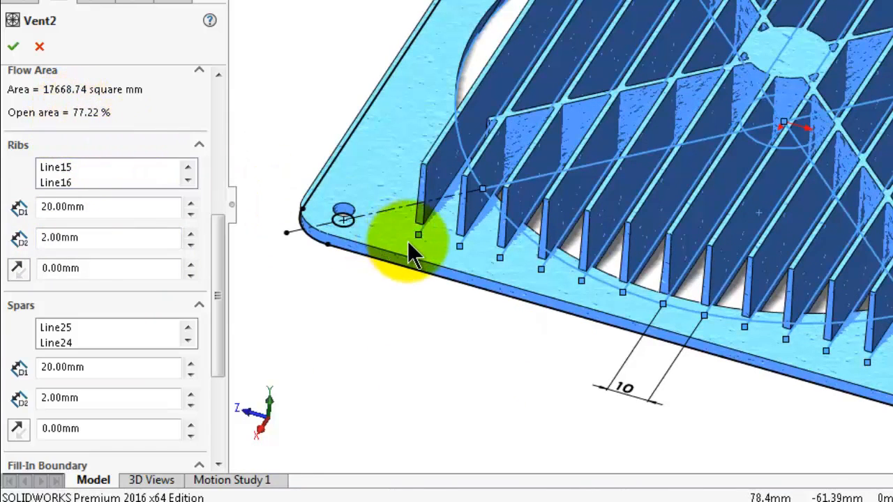
# Check the spars' depth, width and offset and the fill-in boundary settings, and accept the Vent2 feature.
pyautogui.scroll(1, 408, 242)
pyautogui.moveTo(220, 247); pyautogui.dragTo(219, 311)
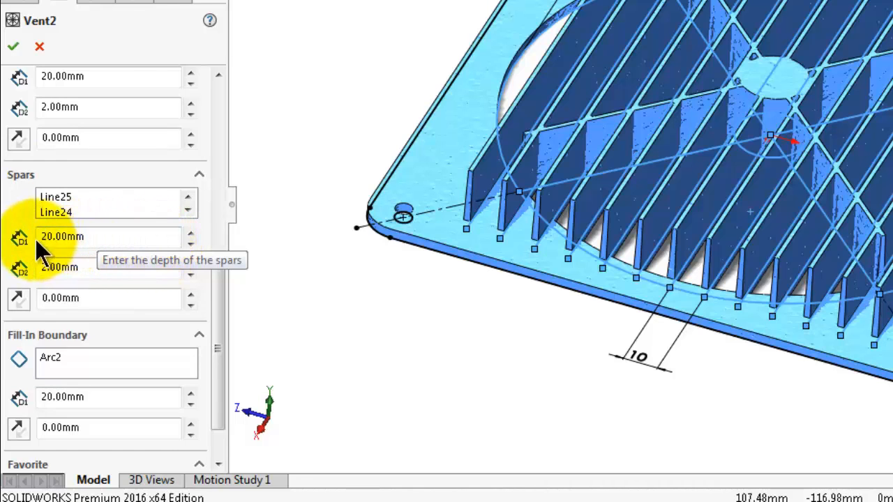
pyautogui.moveTo(214, 313); pyautogui.dragTo(208, 282)
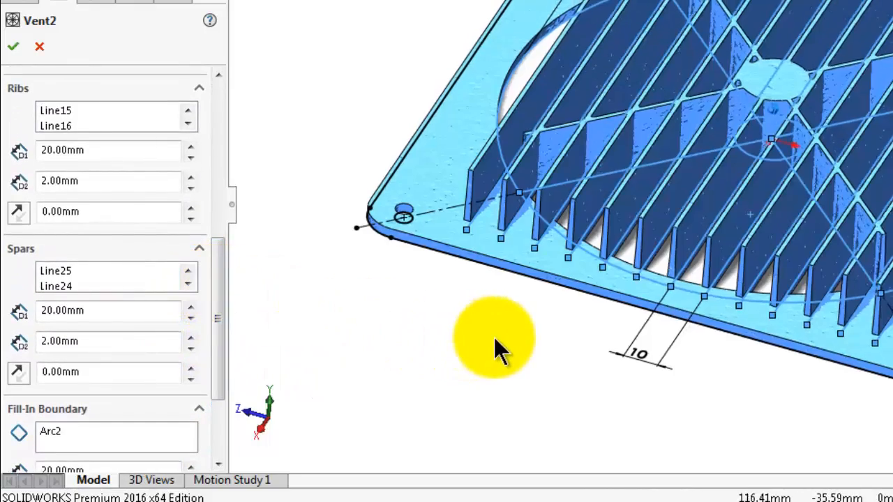
pyautogui.moveTo(494, 340); pyautogui.dragTo(498, 342, button='middle')
pyautogui.click(13, 47)
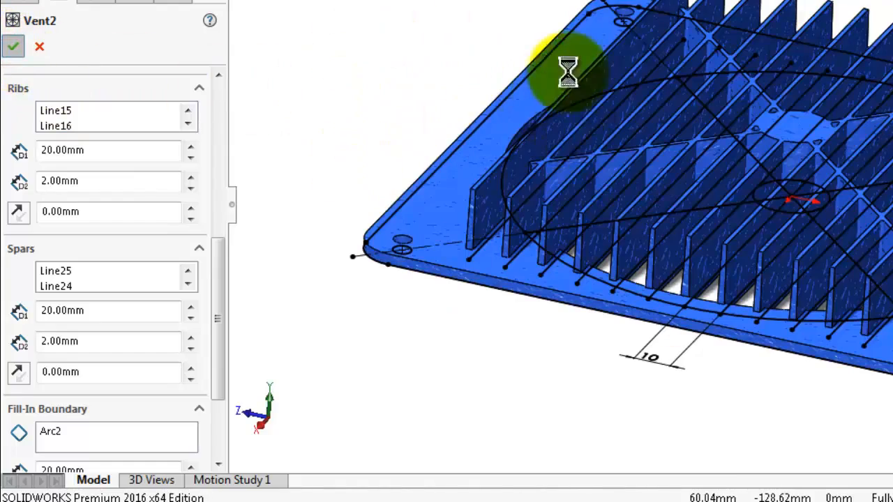
# Roll the model forward past Cut-Revolve1 and inspect the domed ribs of the fan grill from several sides.
pyautogui.moveTo(875, 127); pyautogui.dragTo(867, 200, button='middle')
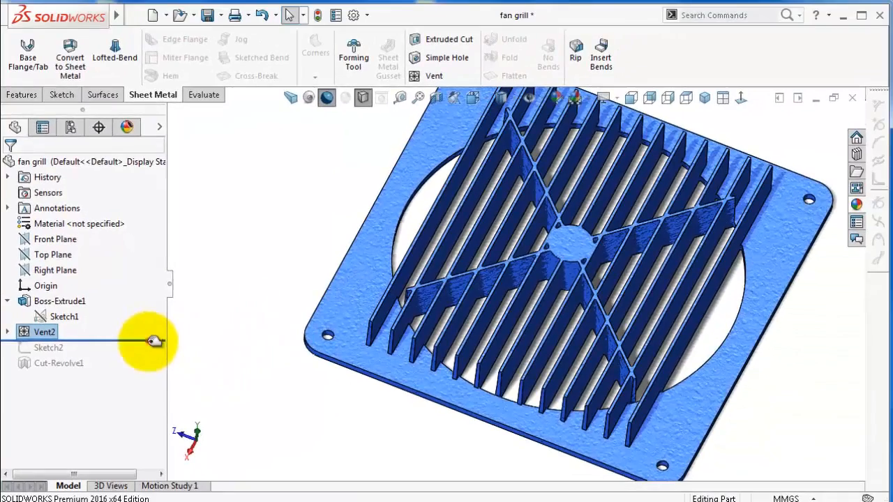
pyautogui.moveTo(154, 341); pyautogui.dragTo(150, 370)
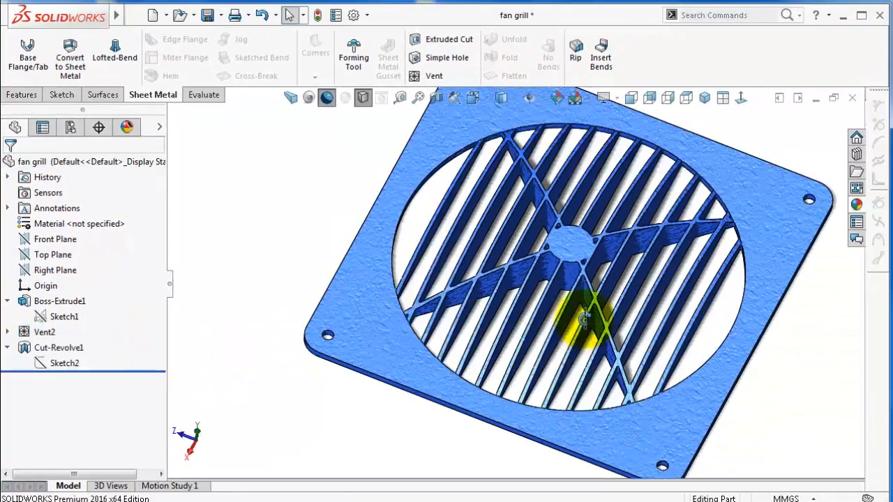
pyautogui.moveTo(583, 319)
pyautogui.mouseDown(button='middle')
pyautogui.moveTo(584, 249)
pyautogui.moveTo(592, 252)
pyautogui.mouseUp(button='middle')
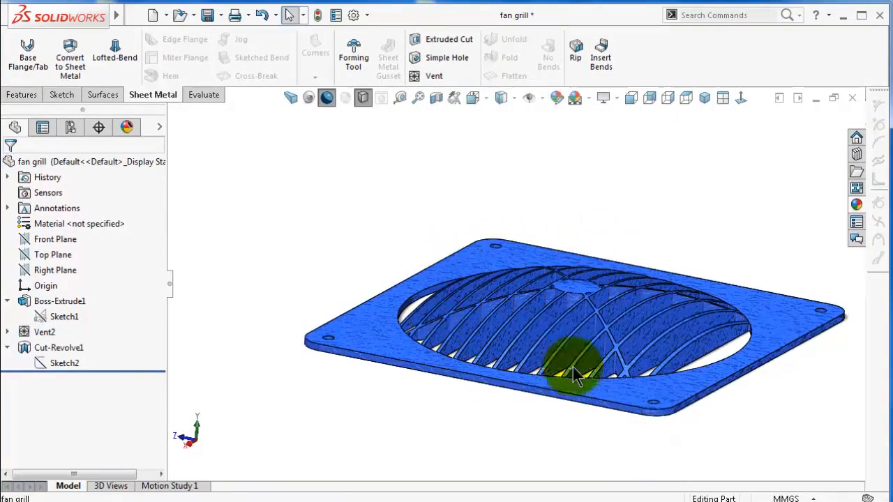
pyautogui.moveTo(673, 348); pyautogui.dragTo(685, 324, button='middle')
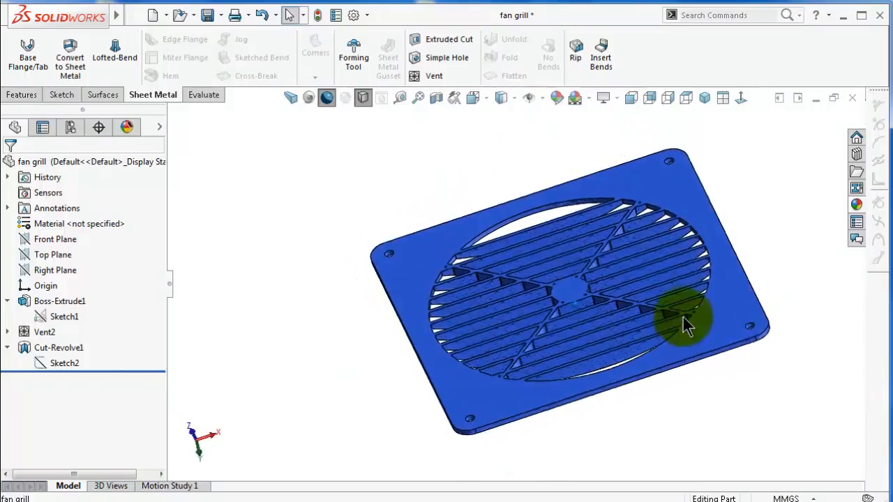